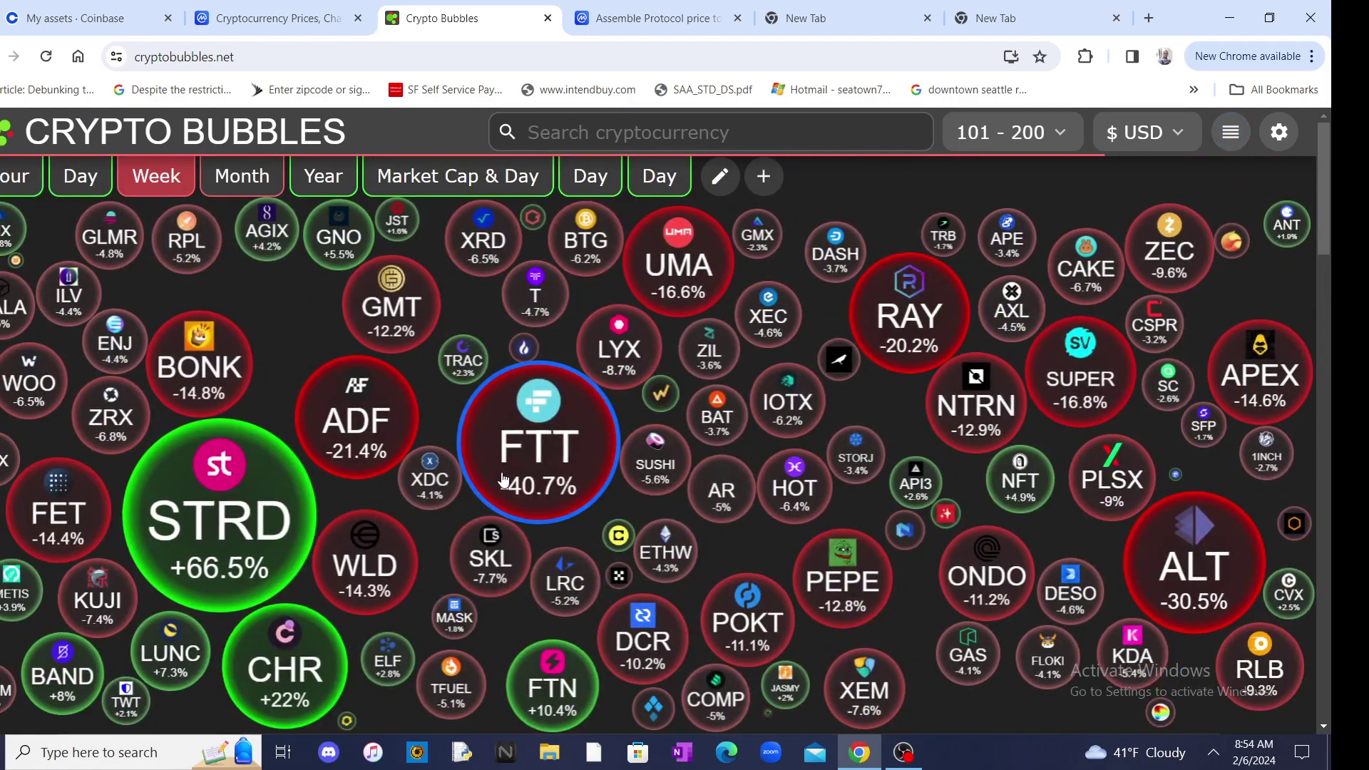
Step: Check the FTX Token and SingularityNET price popups on the bubble map
left_click(492, 444)
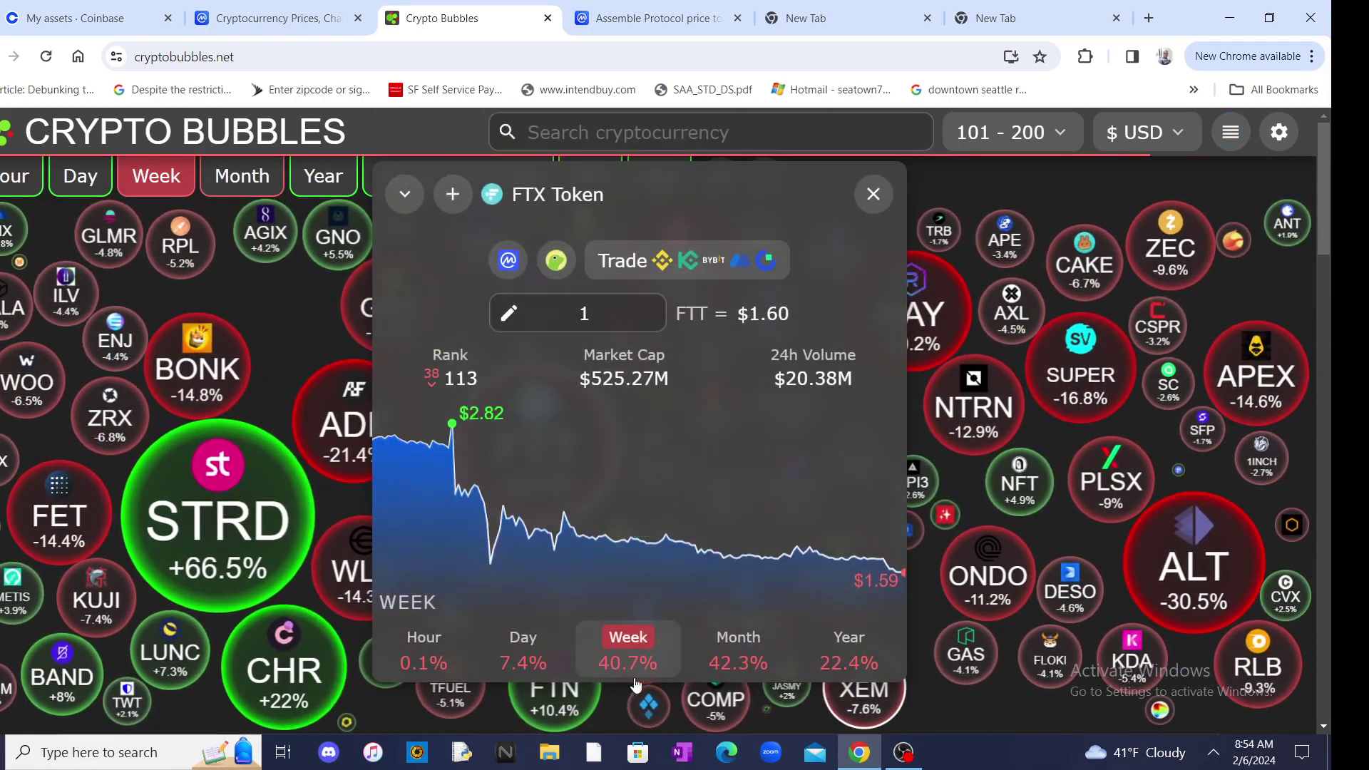
left_click(872, 194)
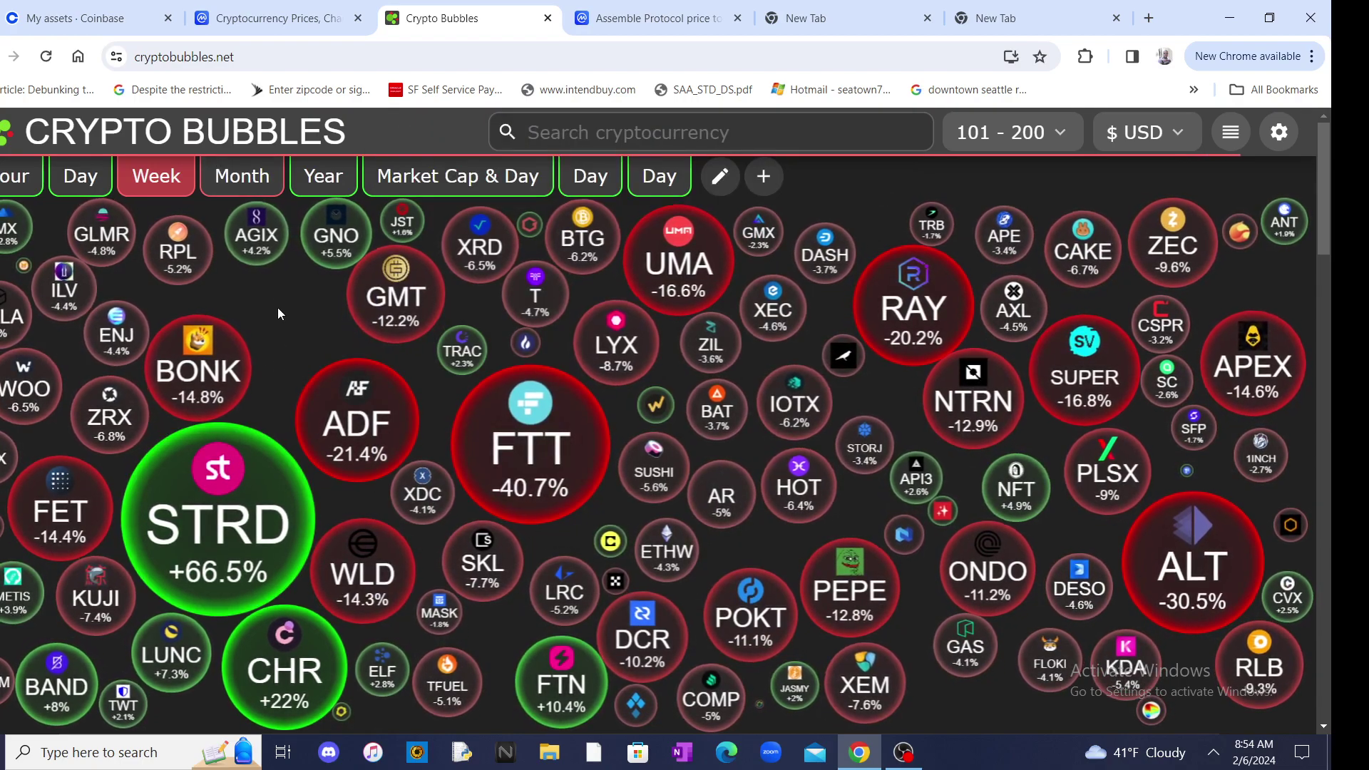
left_click(259, 236)
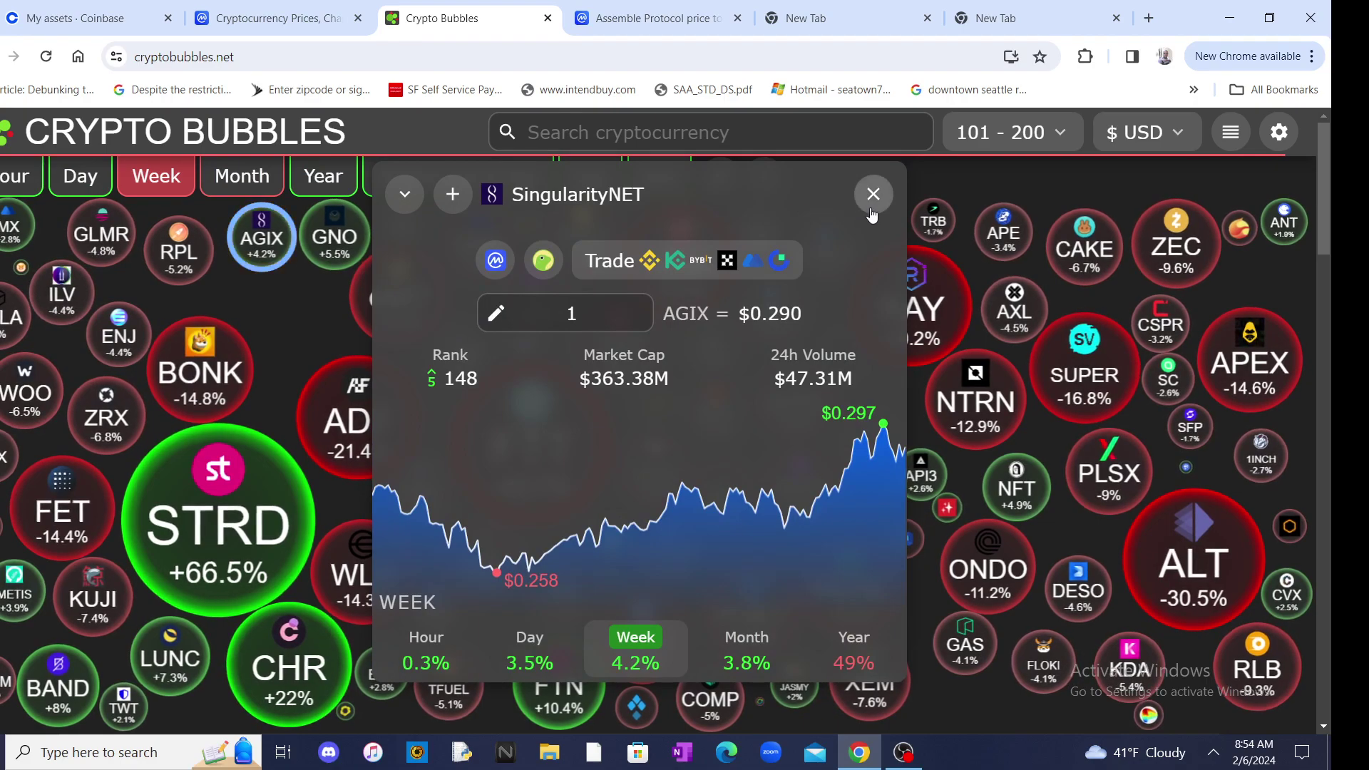
left_click(873, 194)
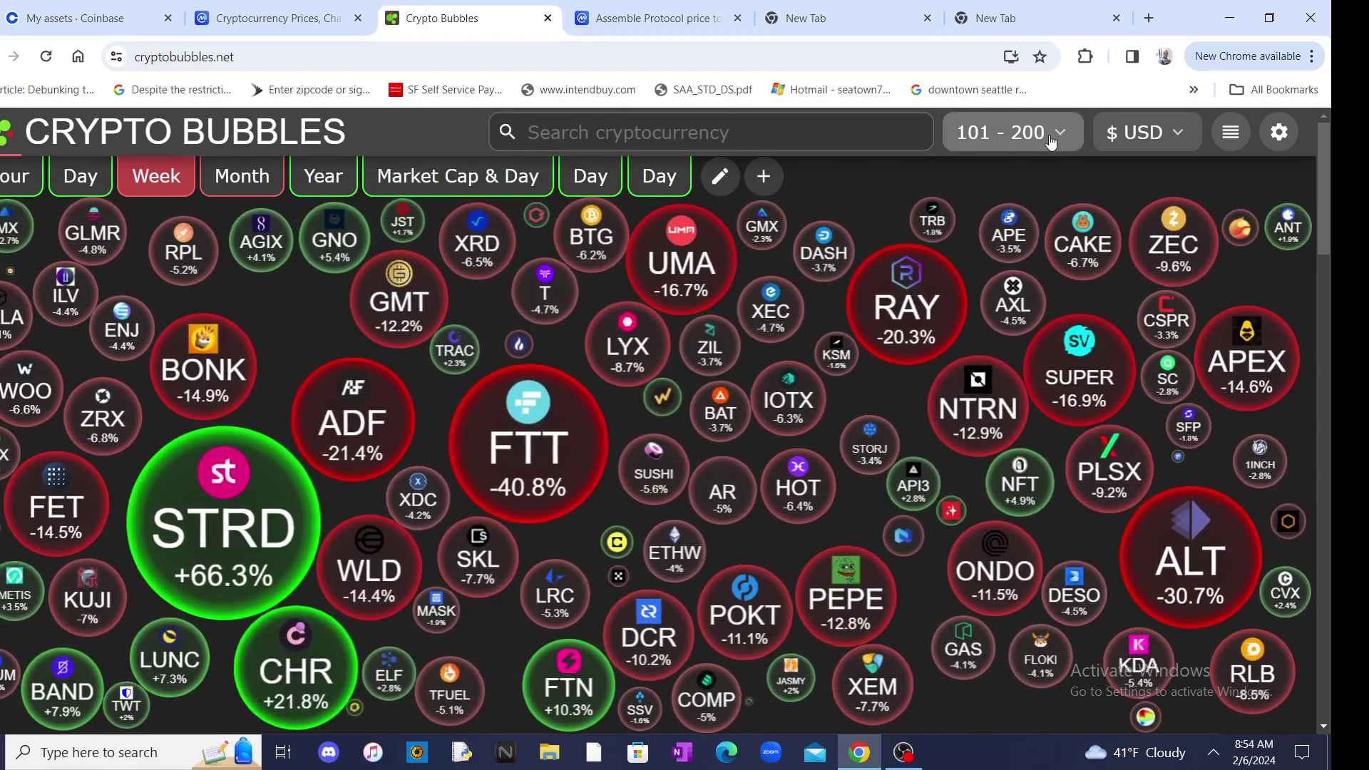
Step: Switch the bubble map to coins ranked 201–300 and check Songbird's details
left_click(1058, 138)
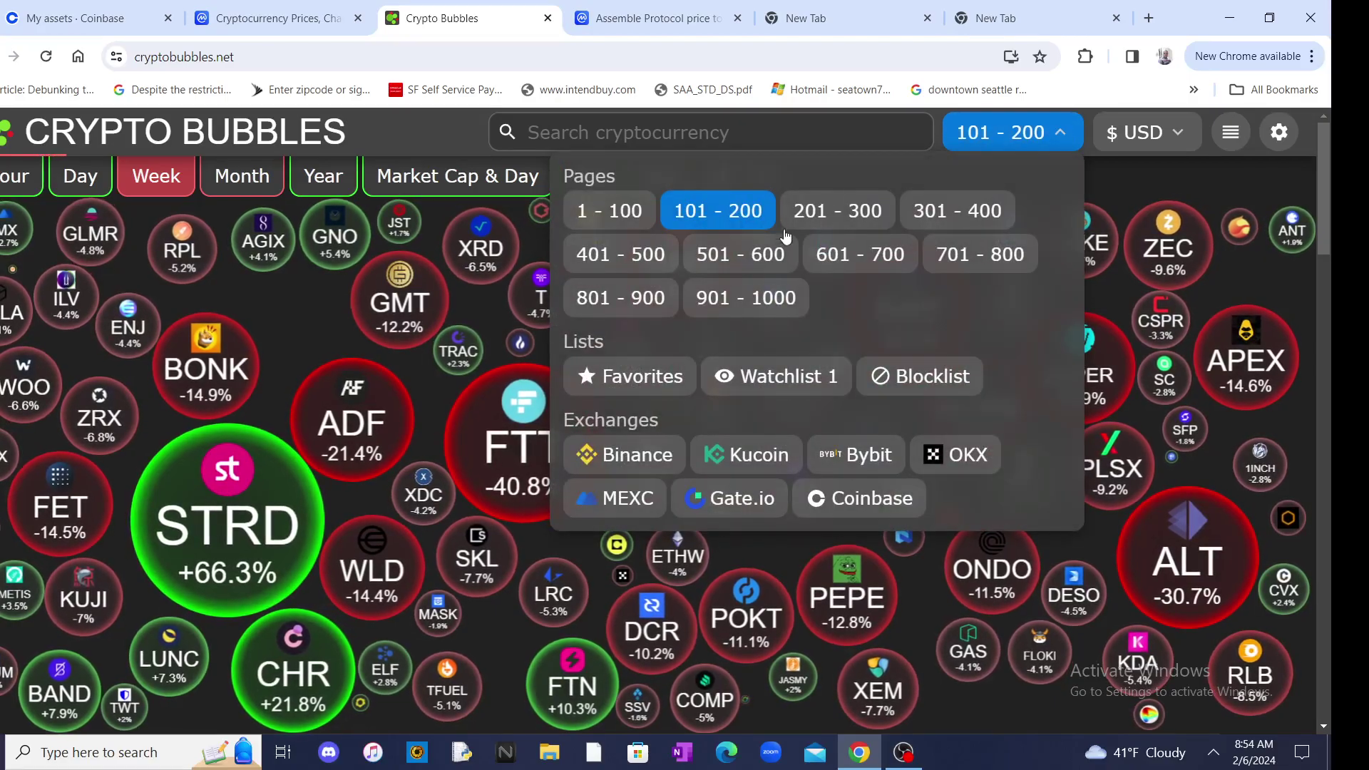
left_click(838, 208)
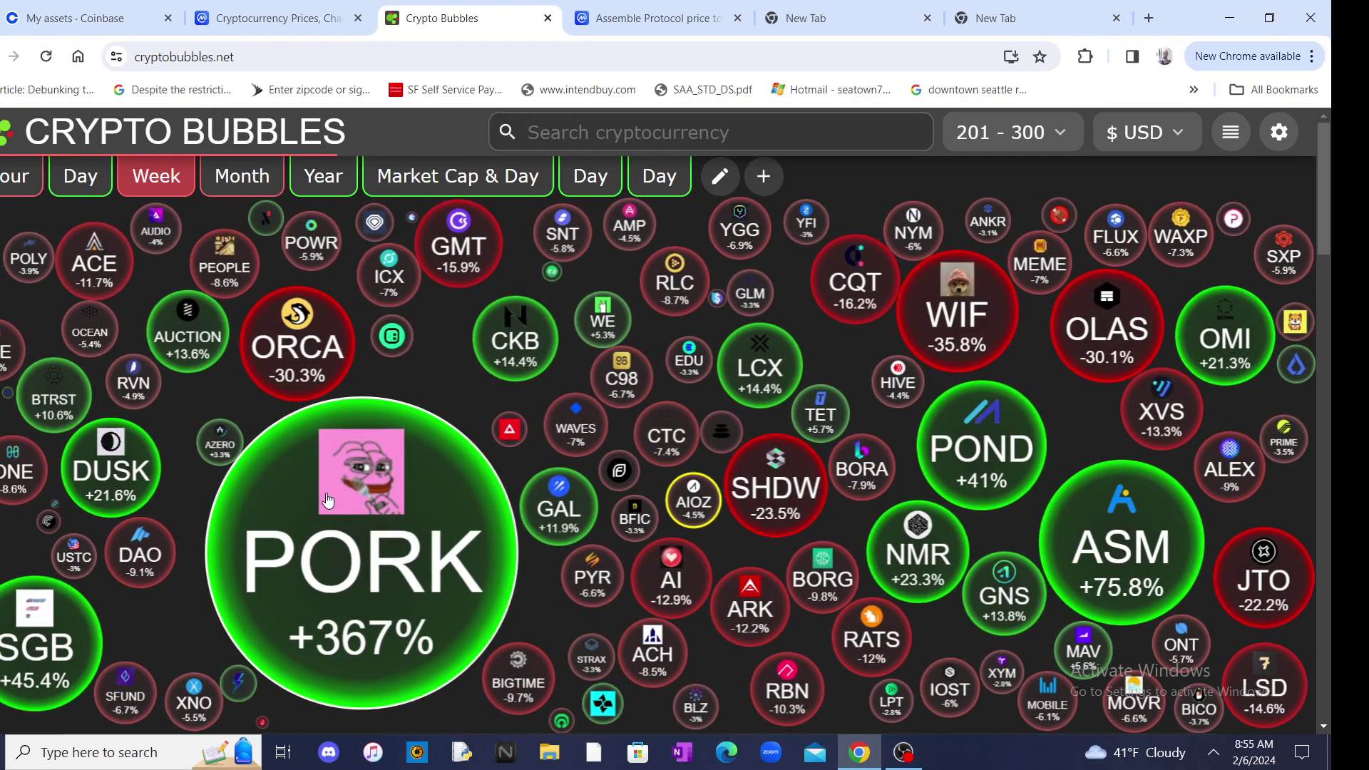
left_click(29, 681)
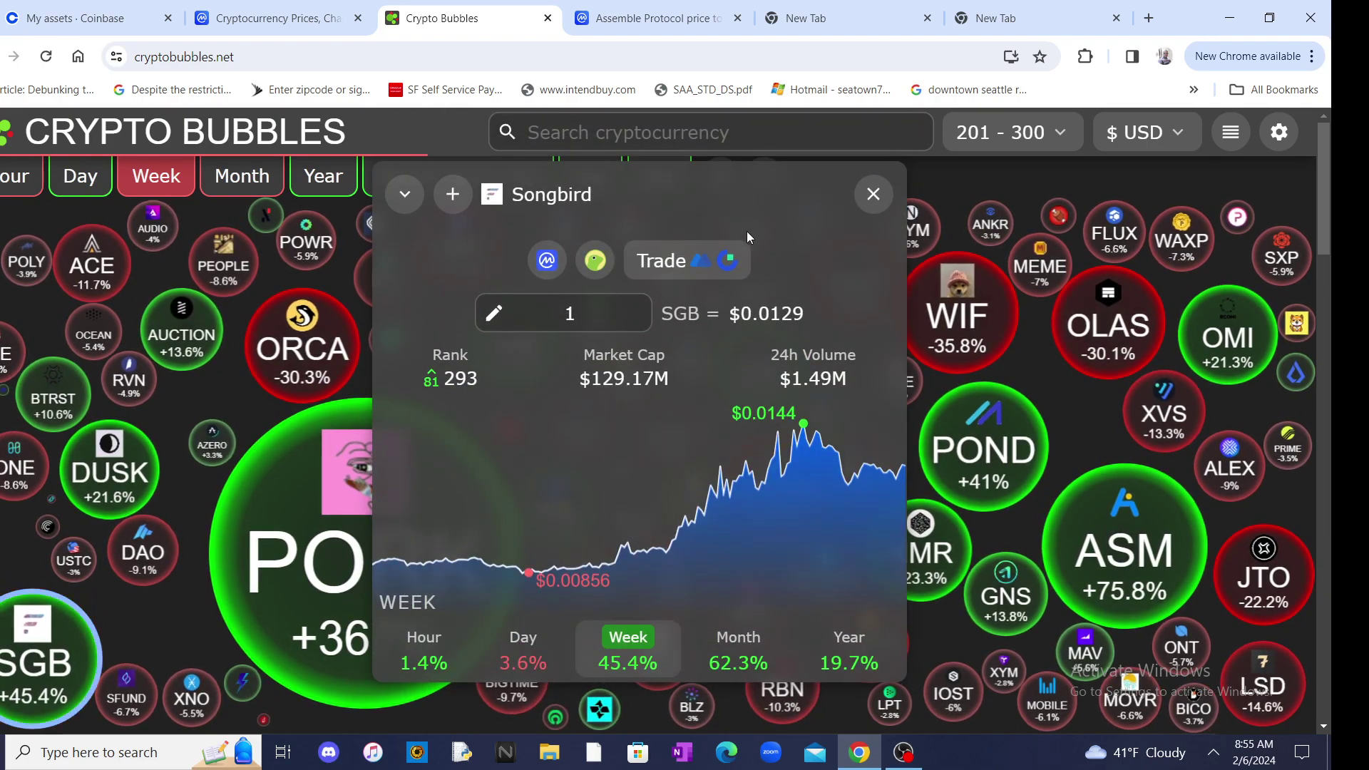
left_click(873, 194)
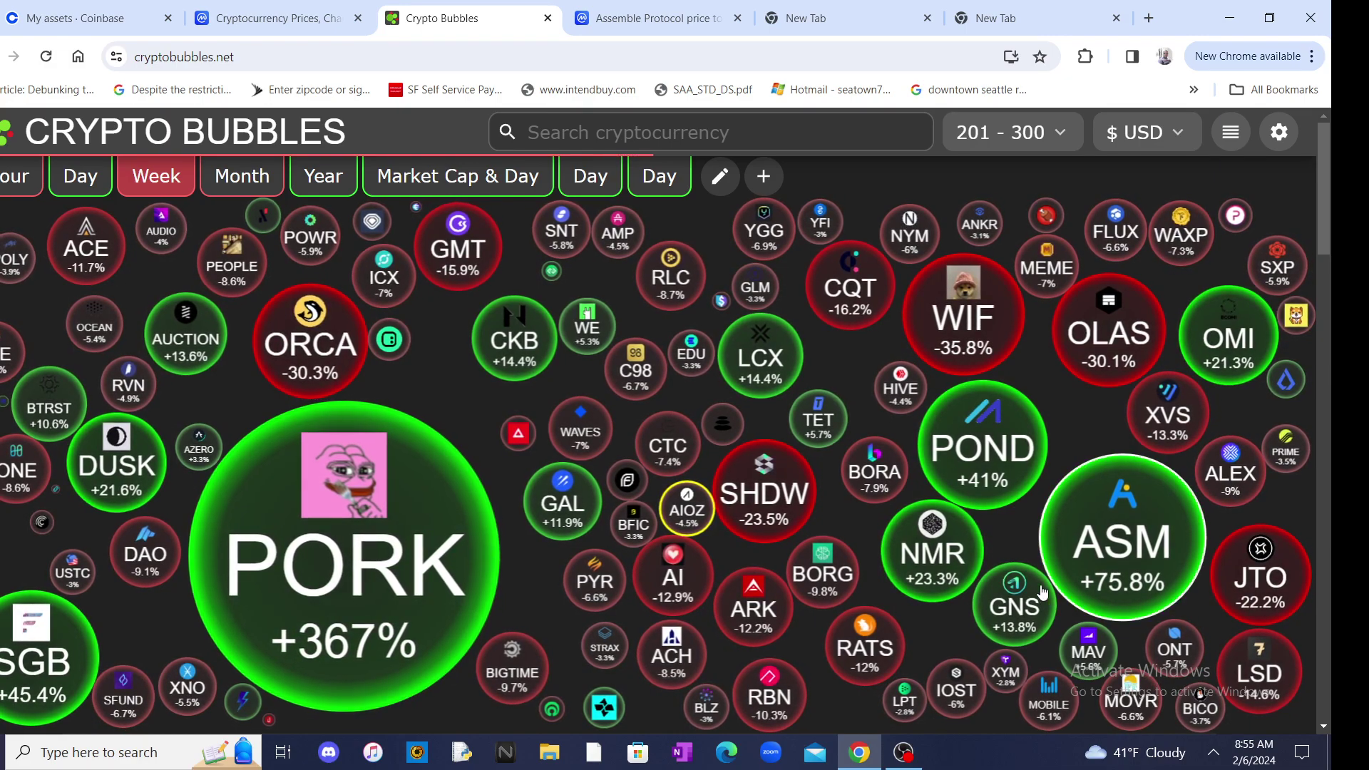
Step: Check Assemble Protocol's bubble details, then go to its CoinMarketCap page
left_click(1070, 563)
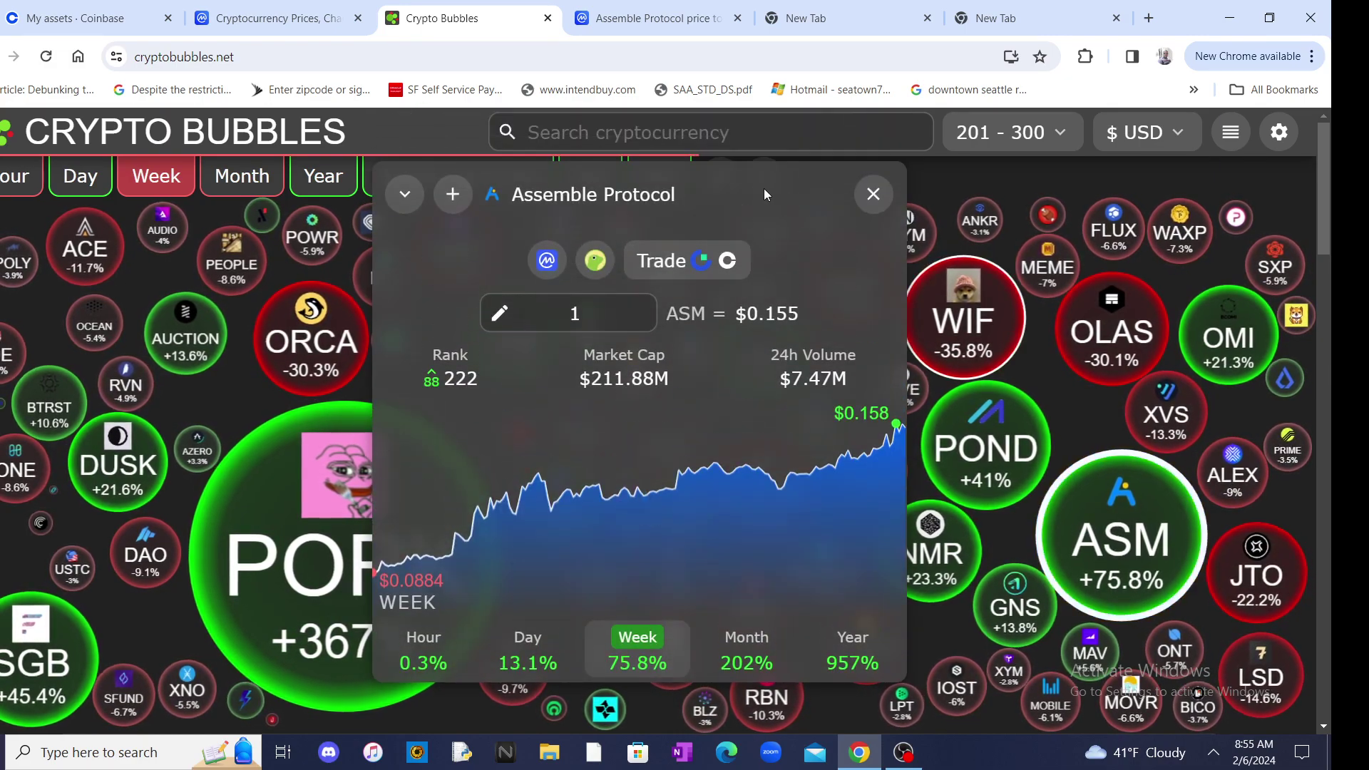
left_click(869, 196)
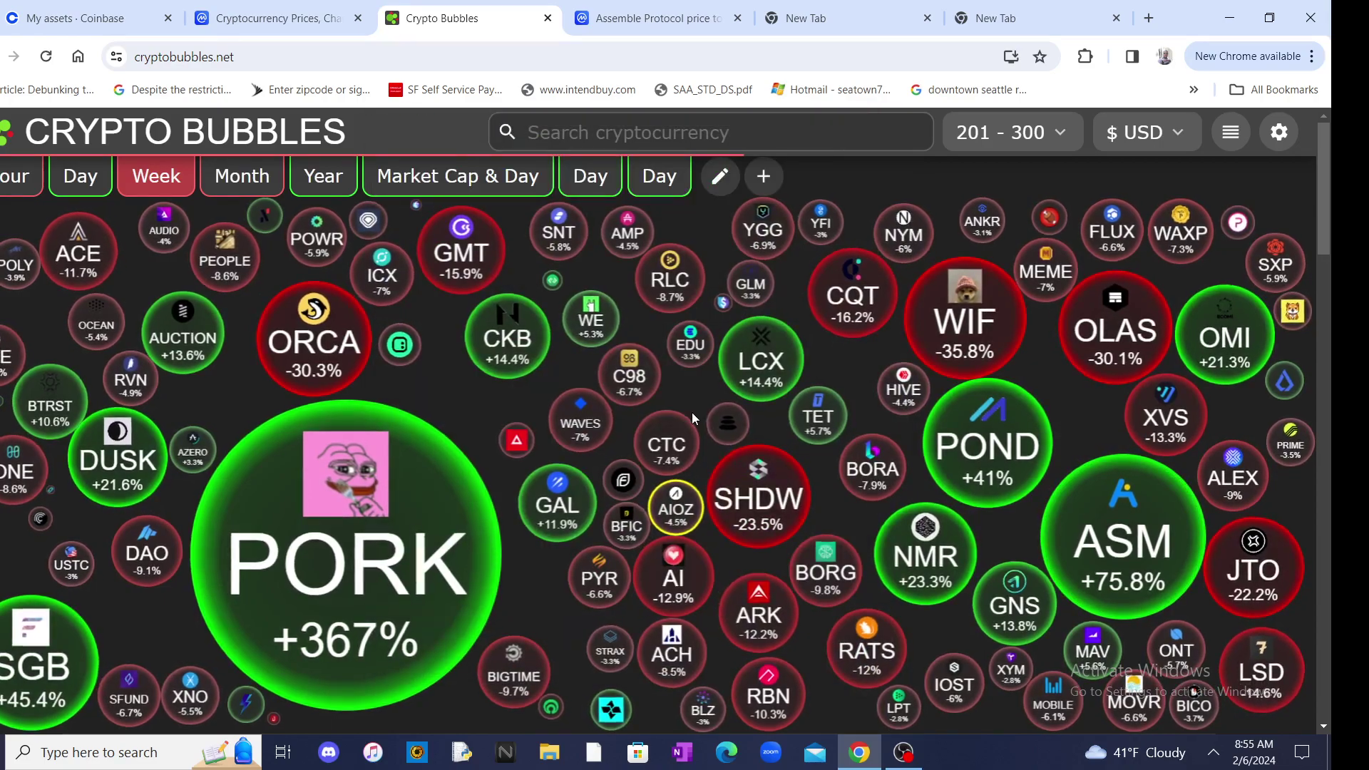
left_click(586, 13)
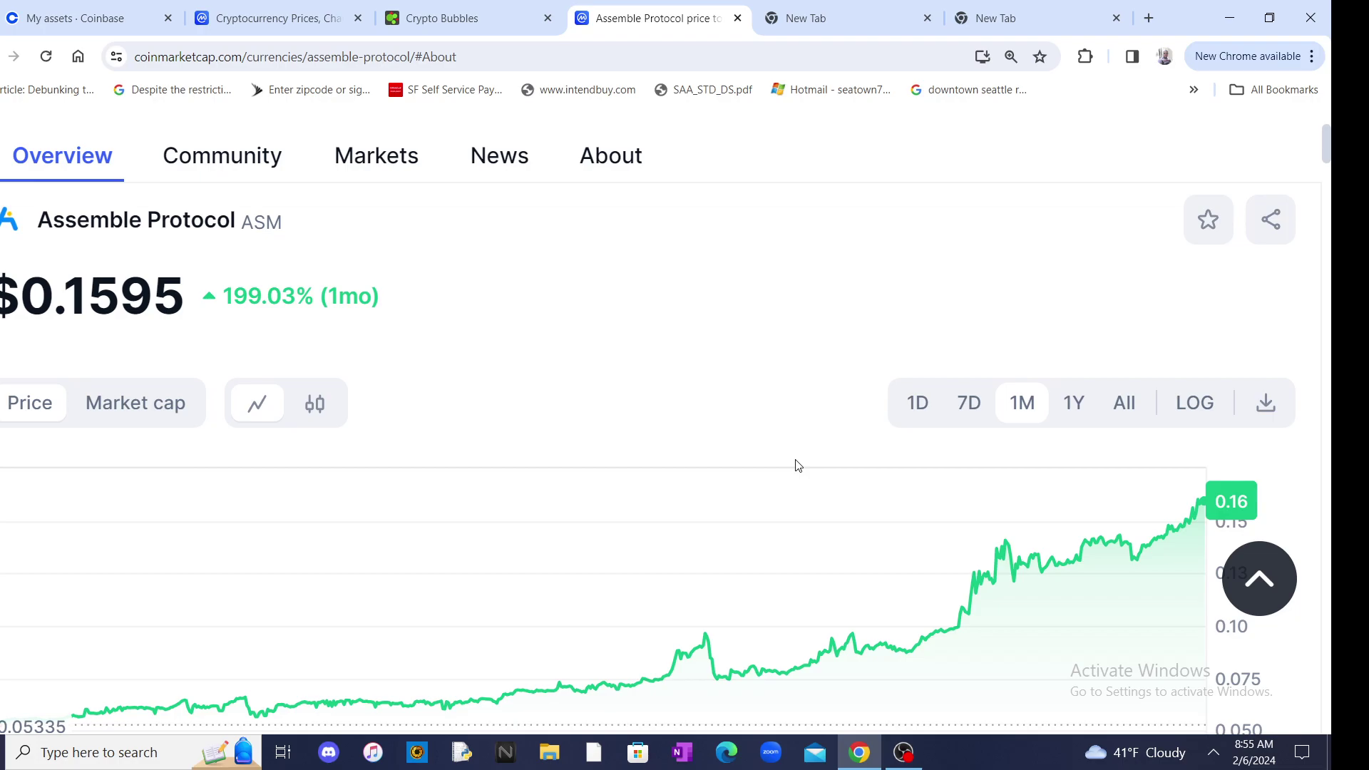
scroll(775, 412, "down", 2)
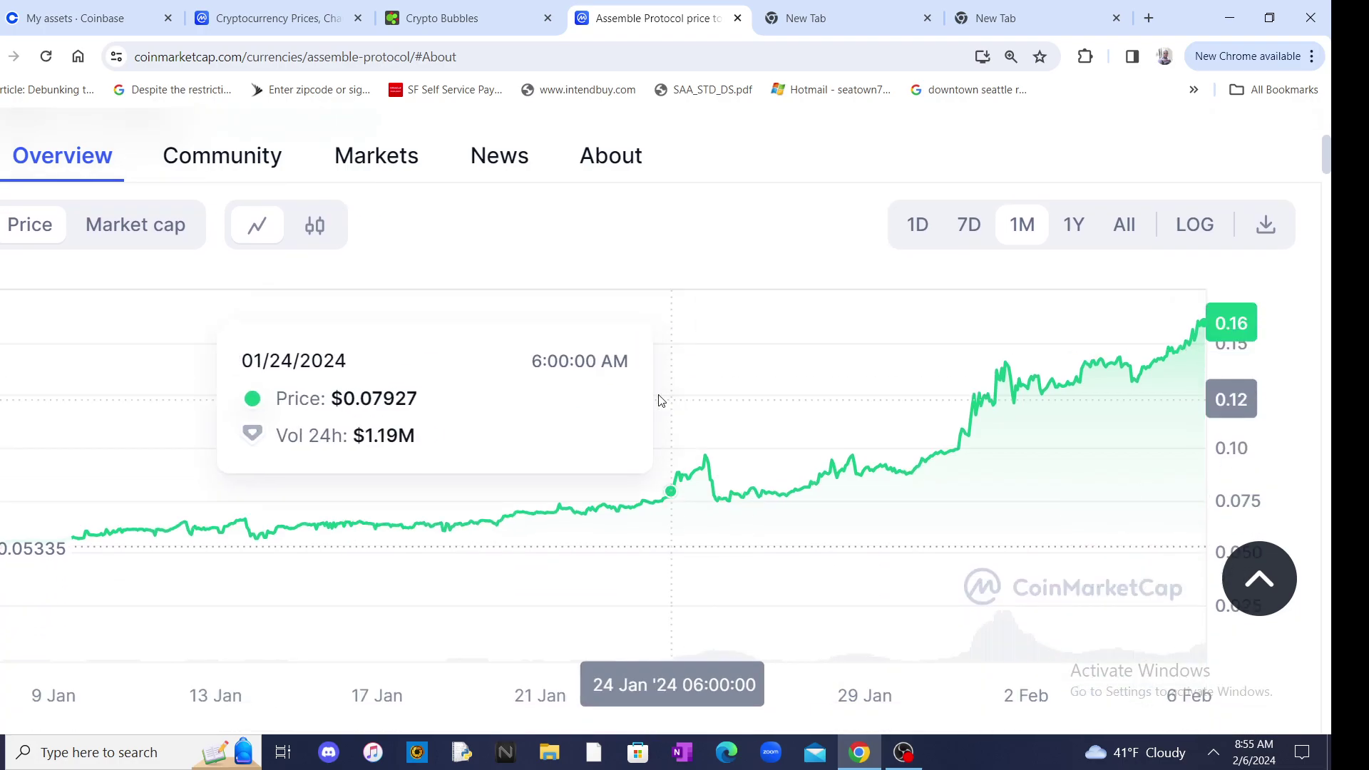
scroll(814, 375, "up", 3)
scroll(856, 400, "down", 1)
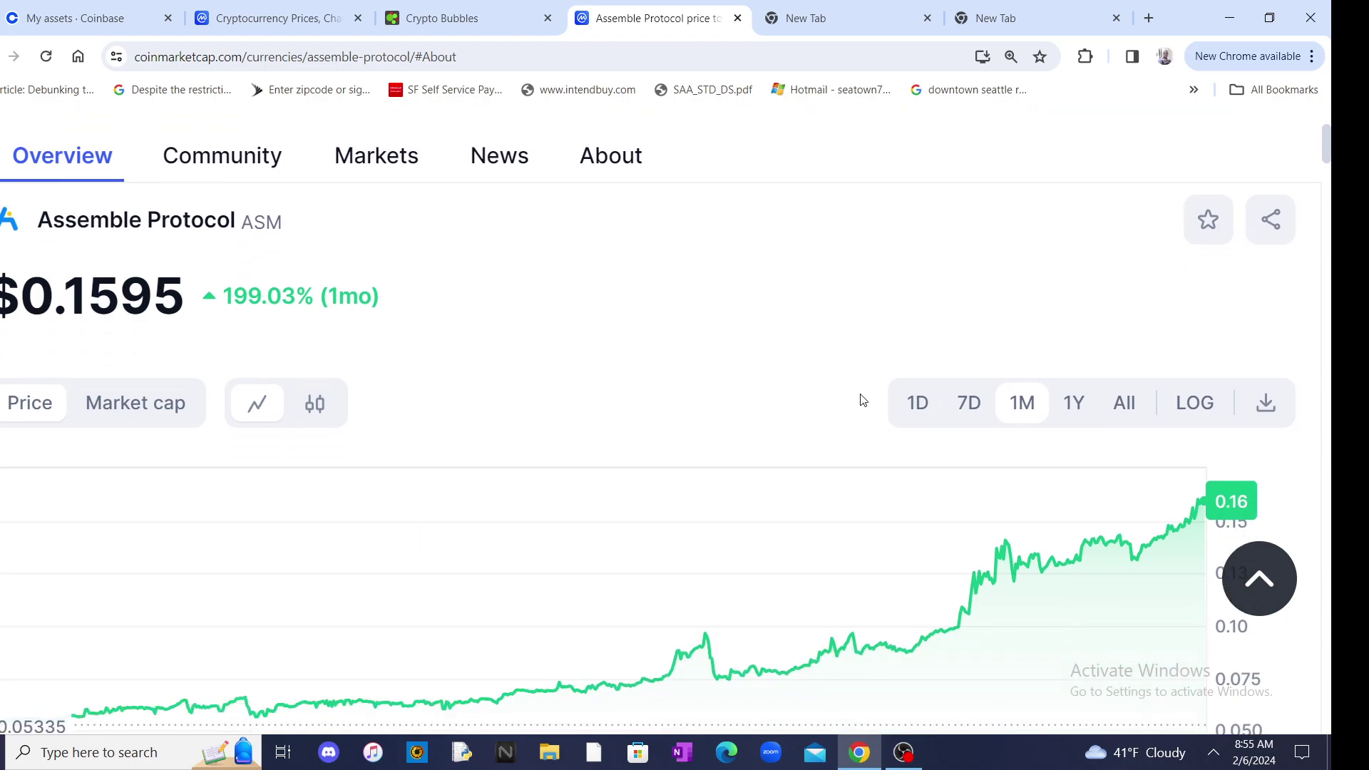
scroll(890, 399, "down", 1)
mouse_move(909, 562)
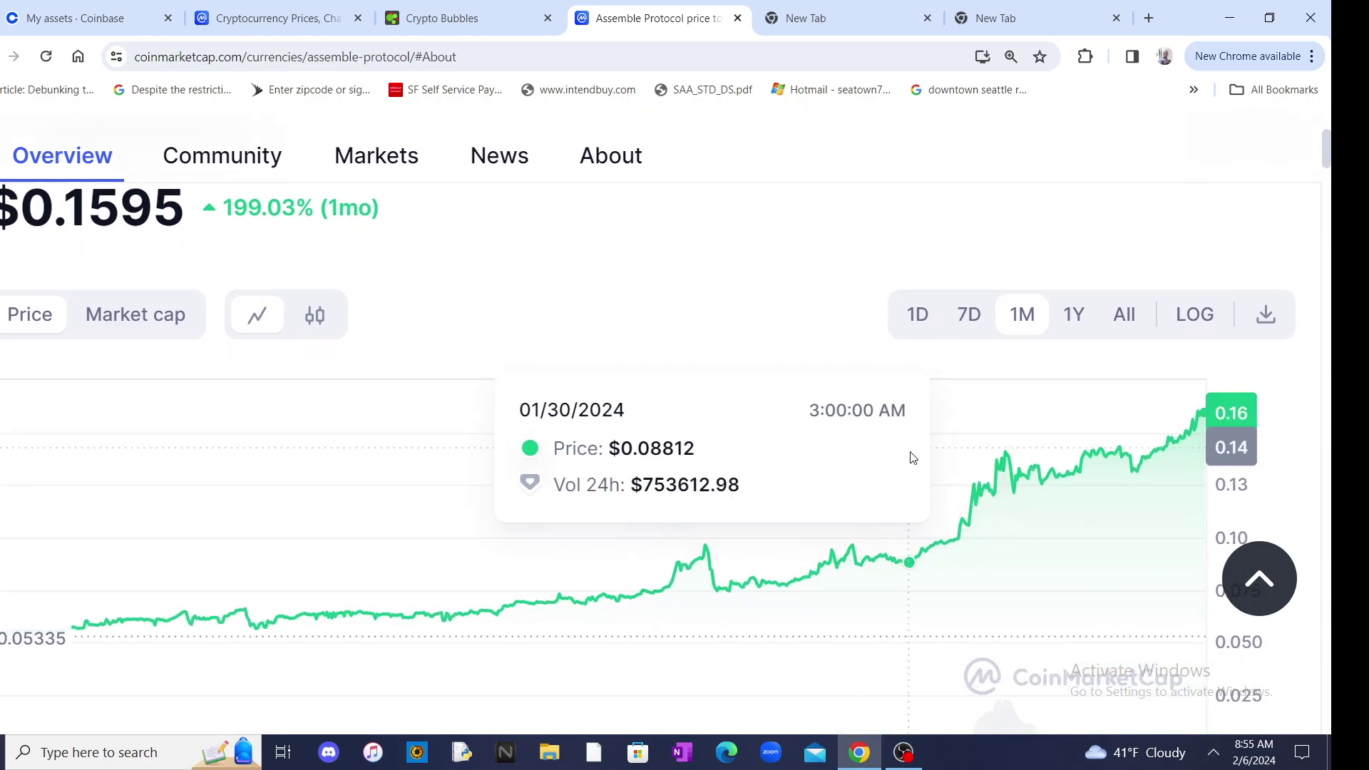
Step: Try the 1Y and 1M ranges on the ASM chart, ending on 7D (31 Jan–6 Feb)
left_click(1081, 320)
scroll(685, 387, "down", 1)
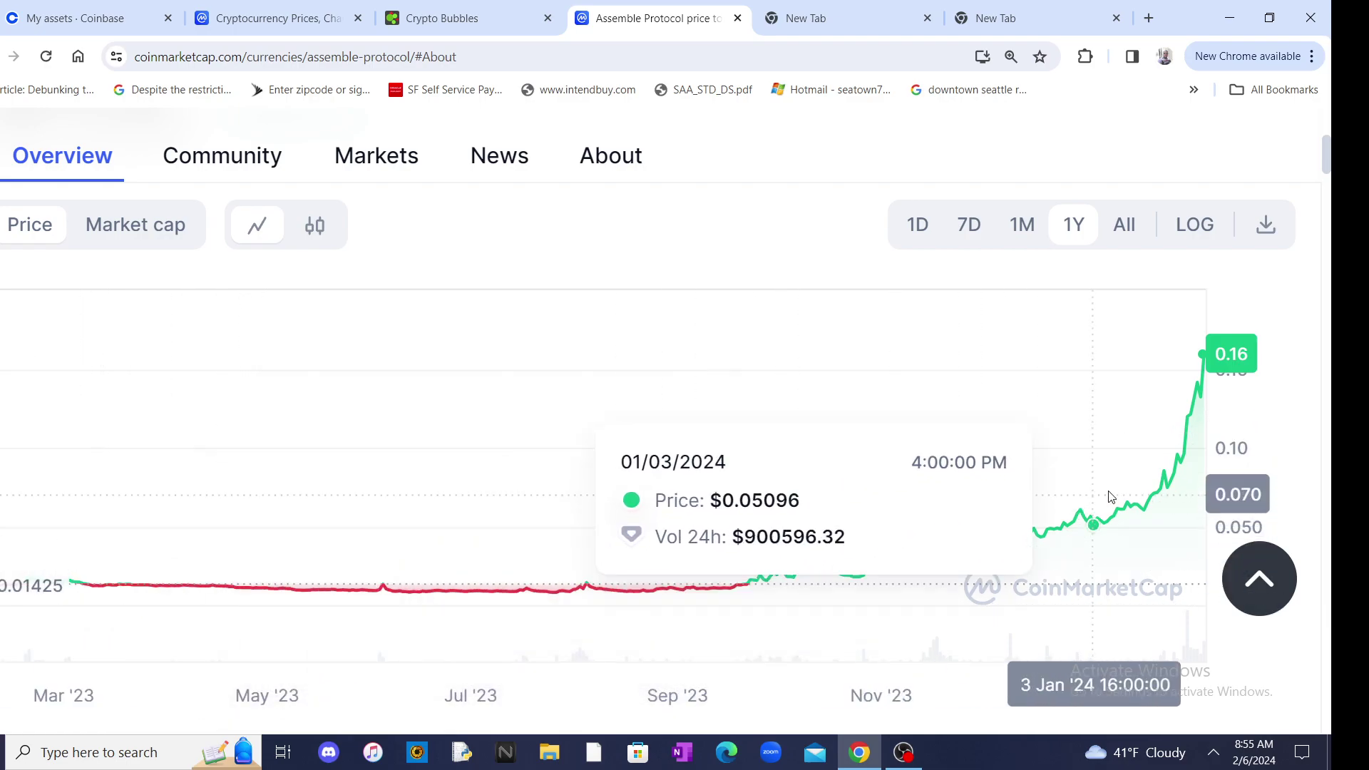
left_click(1024, 229)
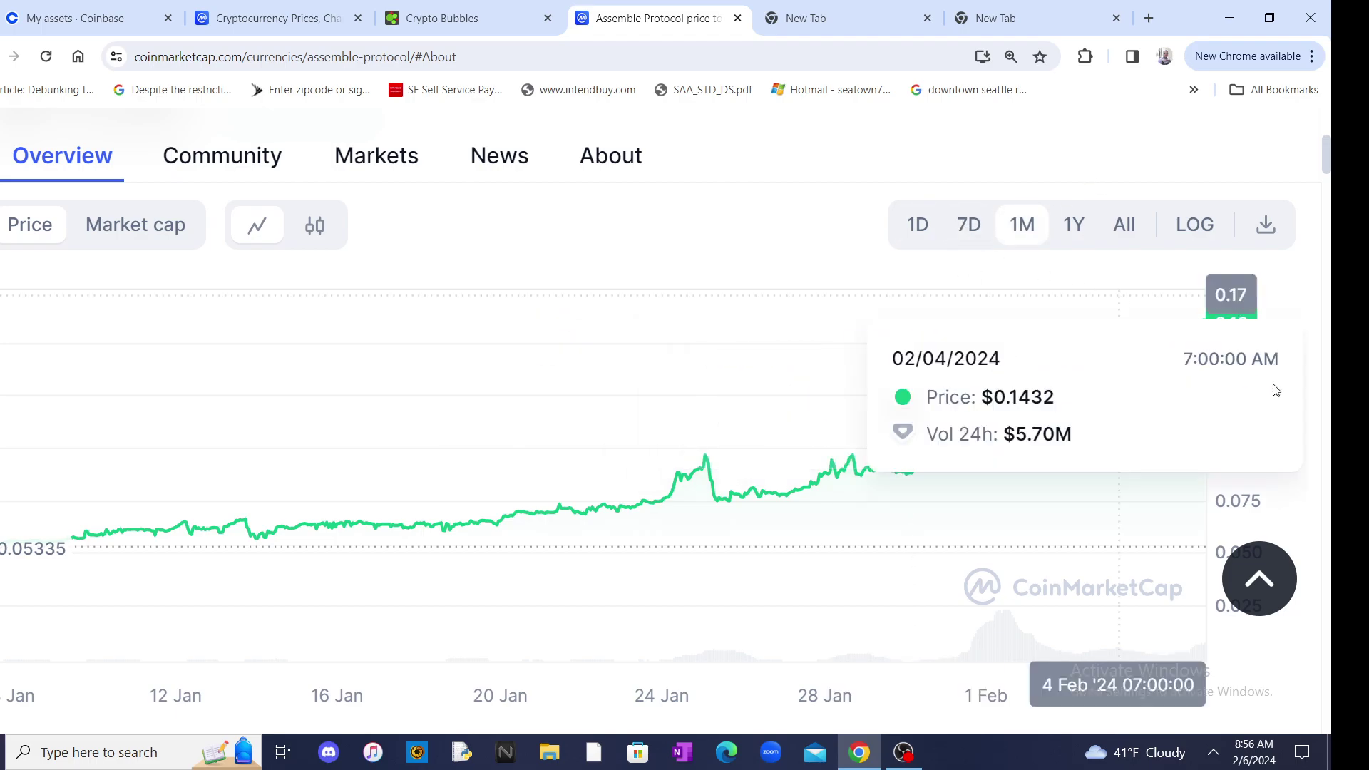
left_click(967, 233)
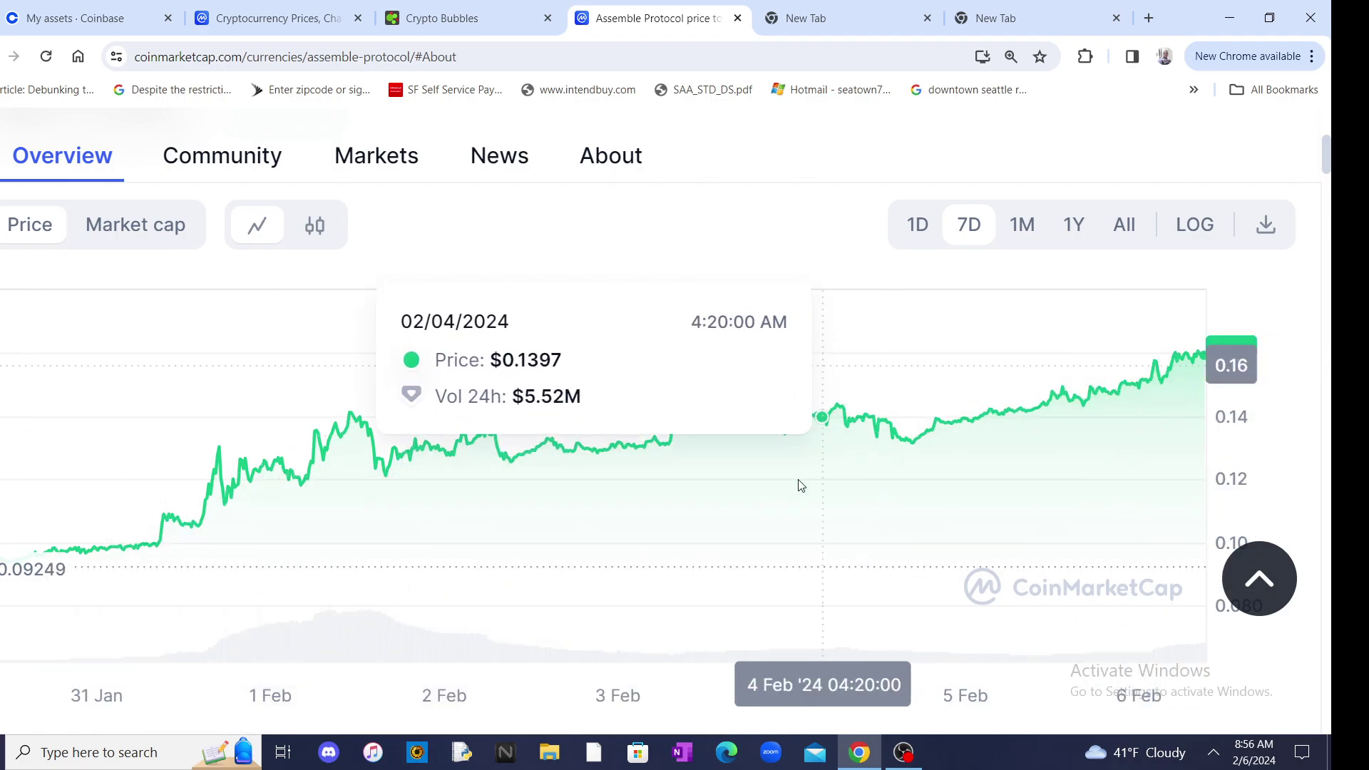
scroll(808, 478, "down", 2)
scroll(817, 454, "down", 5)
scroll(828, 439, "down", 4)
scroll(831, 439, "up", 3)
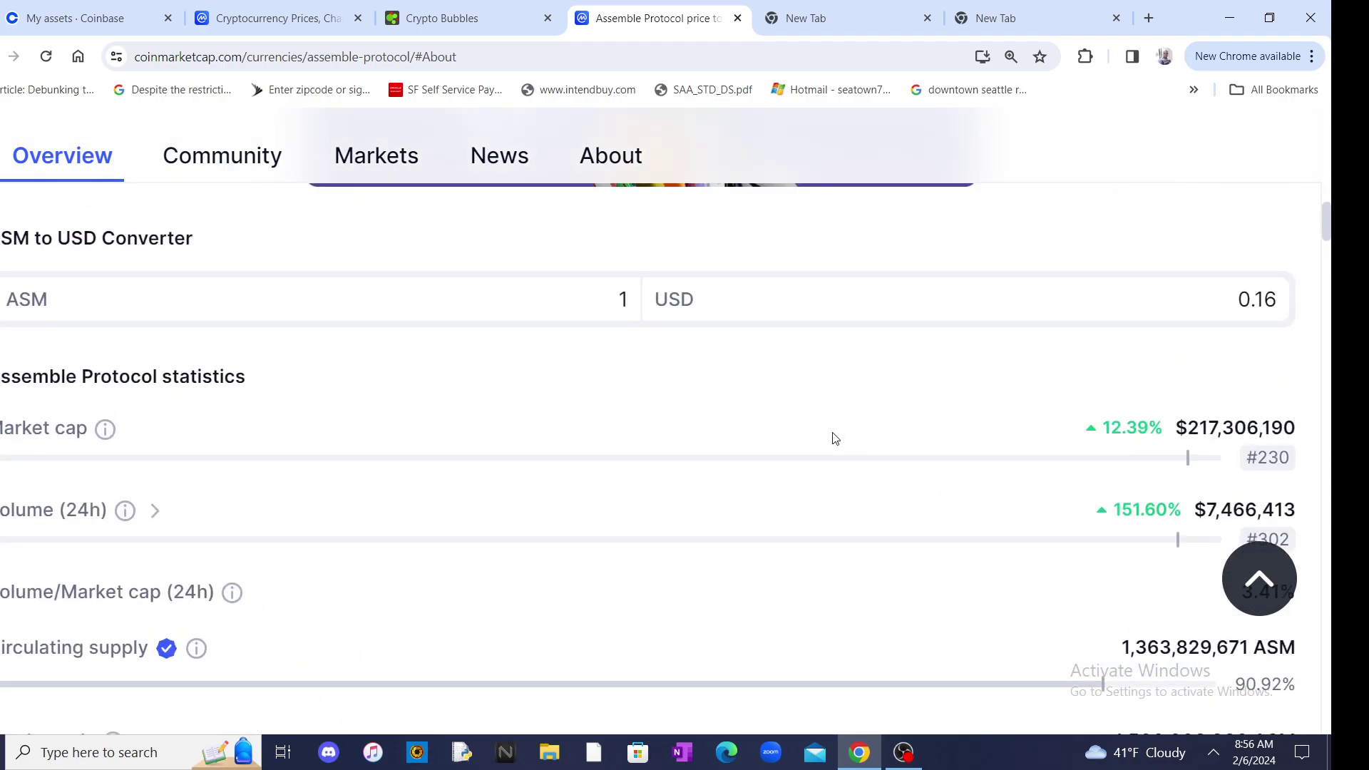
scroll(854, 520, "down", 1)
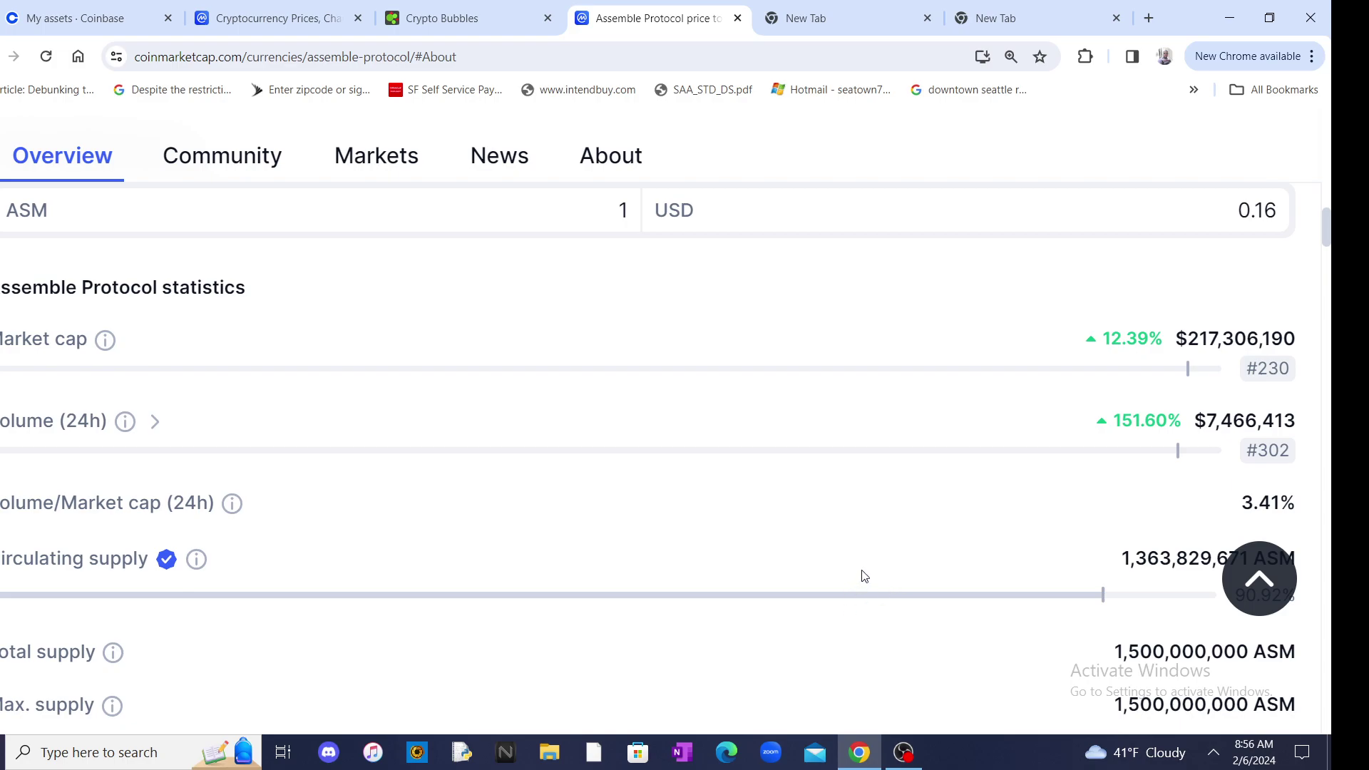
scroll(862, 573, "down", 1)
scroll(884, 572, "down", 1)
scroll(883, 573, "down", 2)
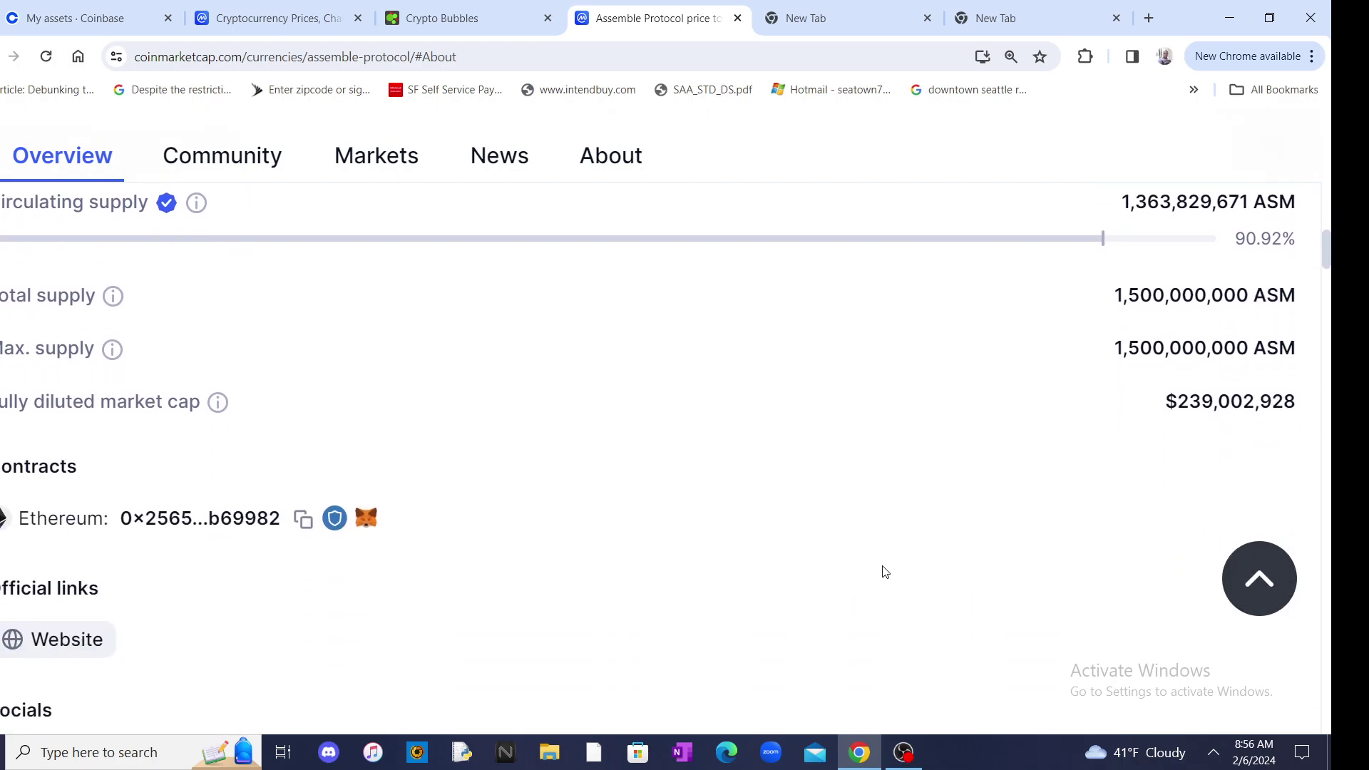
scroll(884, 572, "up", 1)
scroll(884, 573, "up", 1)
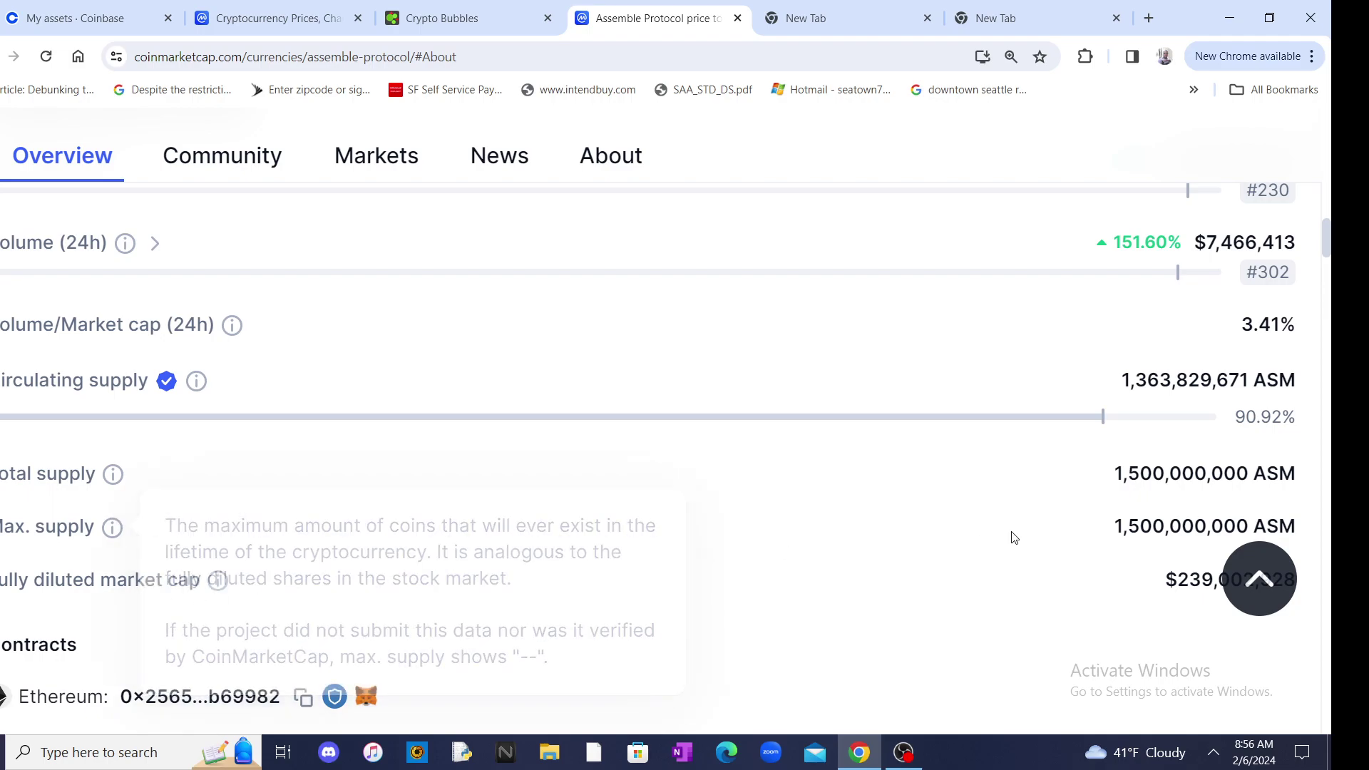
scroll(128, 522, "down", 1)
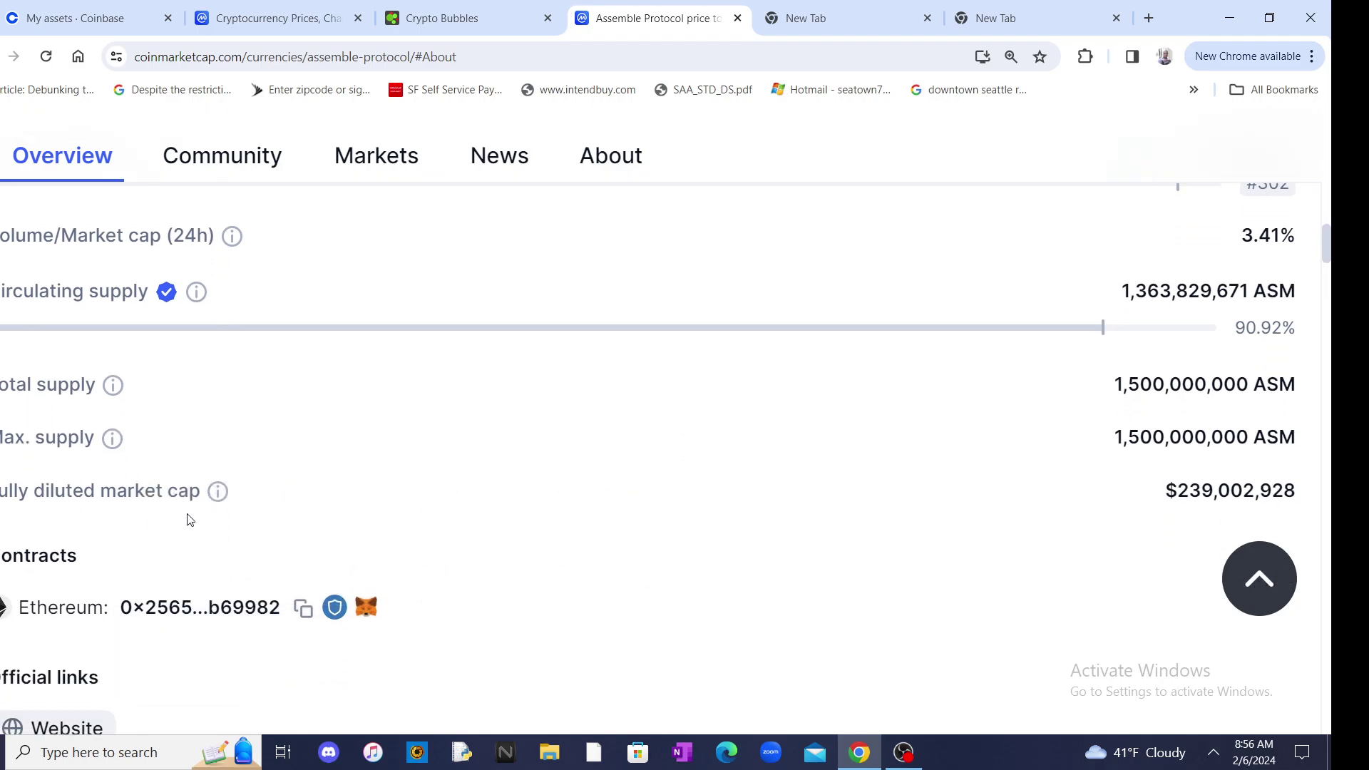
scroll(643, 541, "up", 1)
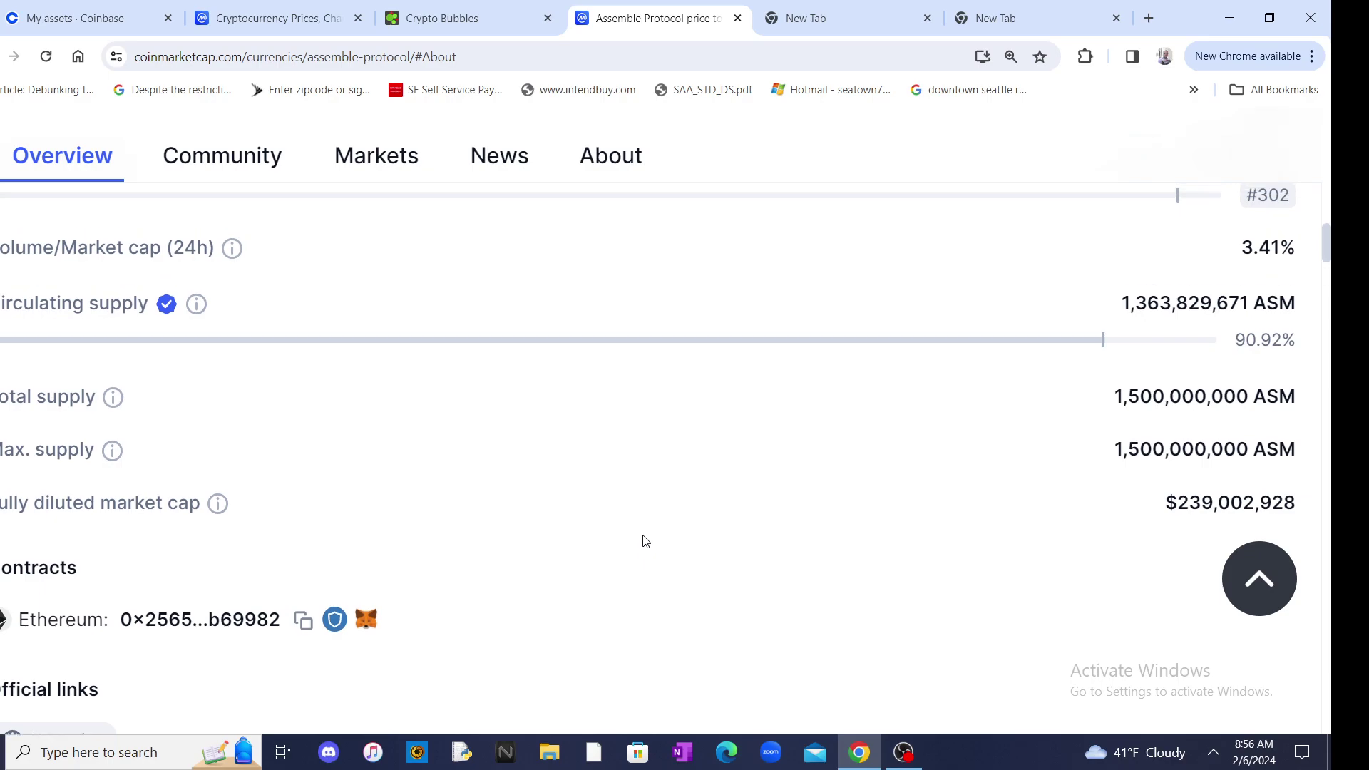
scroll(634, 536, "down", 1)
scroll(627, 533, "up", 1)
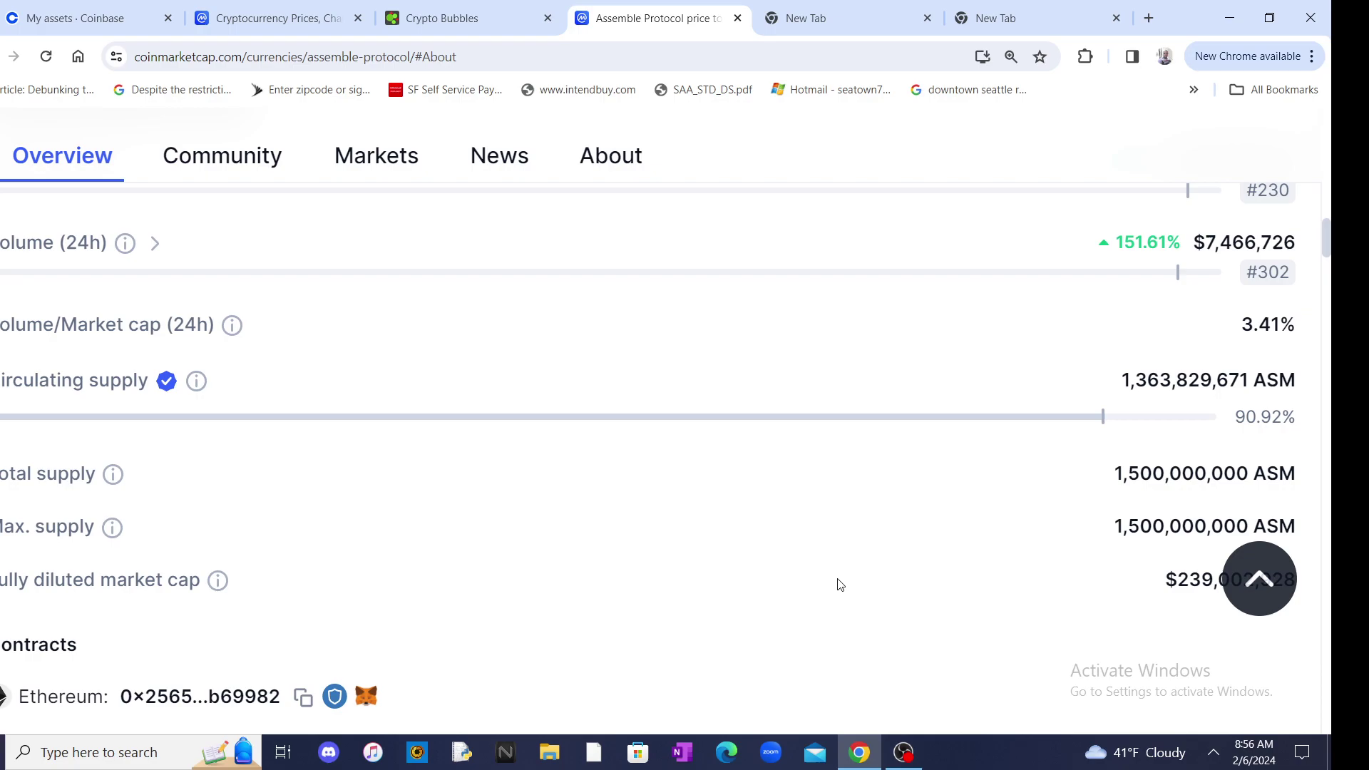
scroll(696, 428, "down", 5)
scroll(749, 495, "up", 1)
scroll(735, 514, "up", 5)
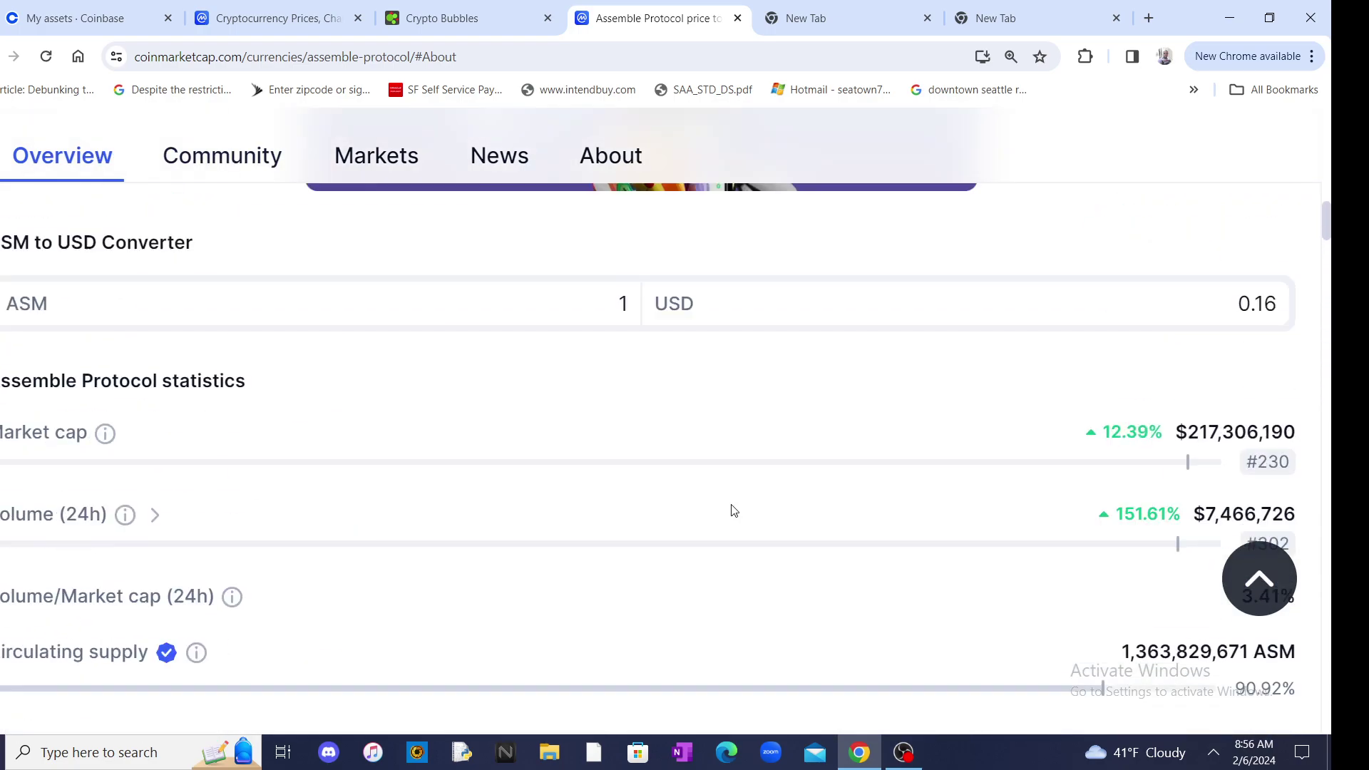
scroll(731, 508, "up", 5)
scroll(703, 511, "up", 5)
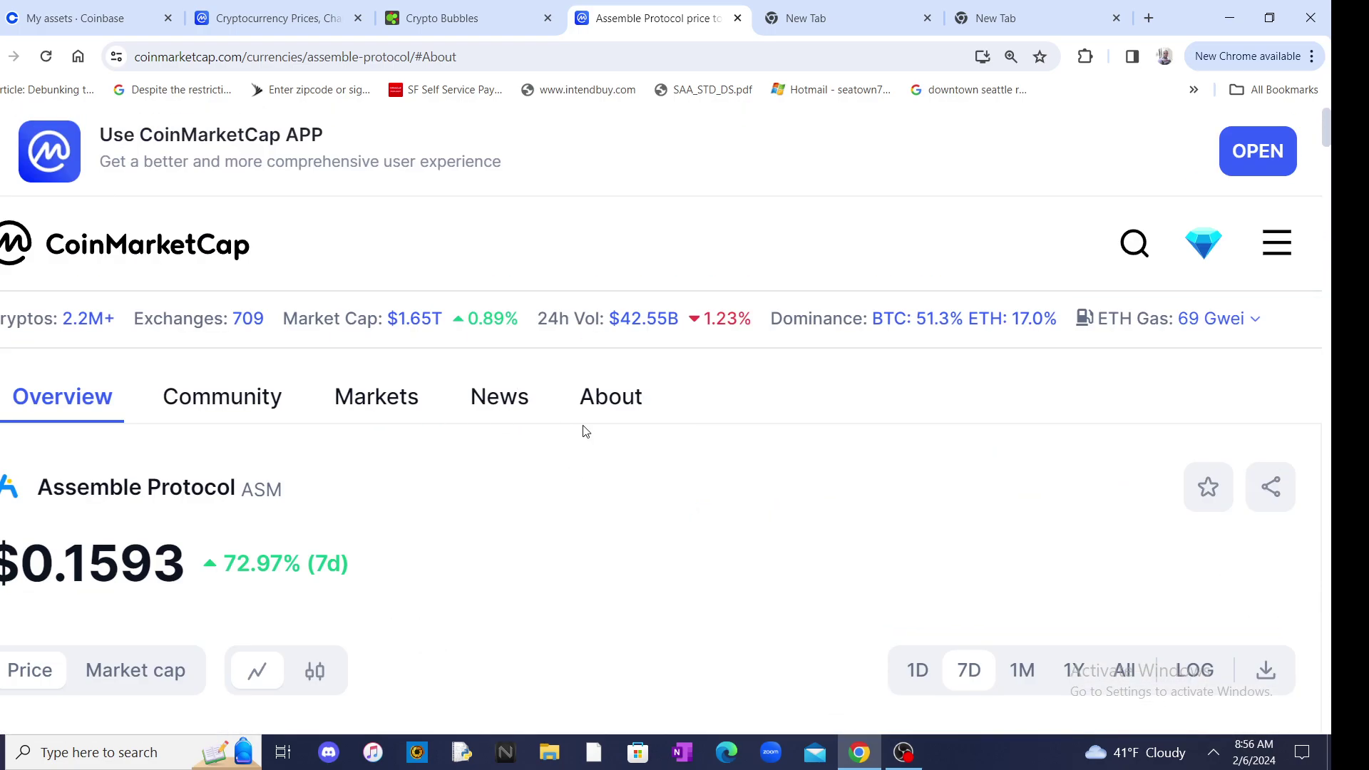
left_click(607, 412)
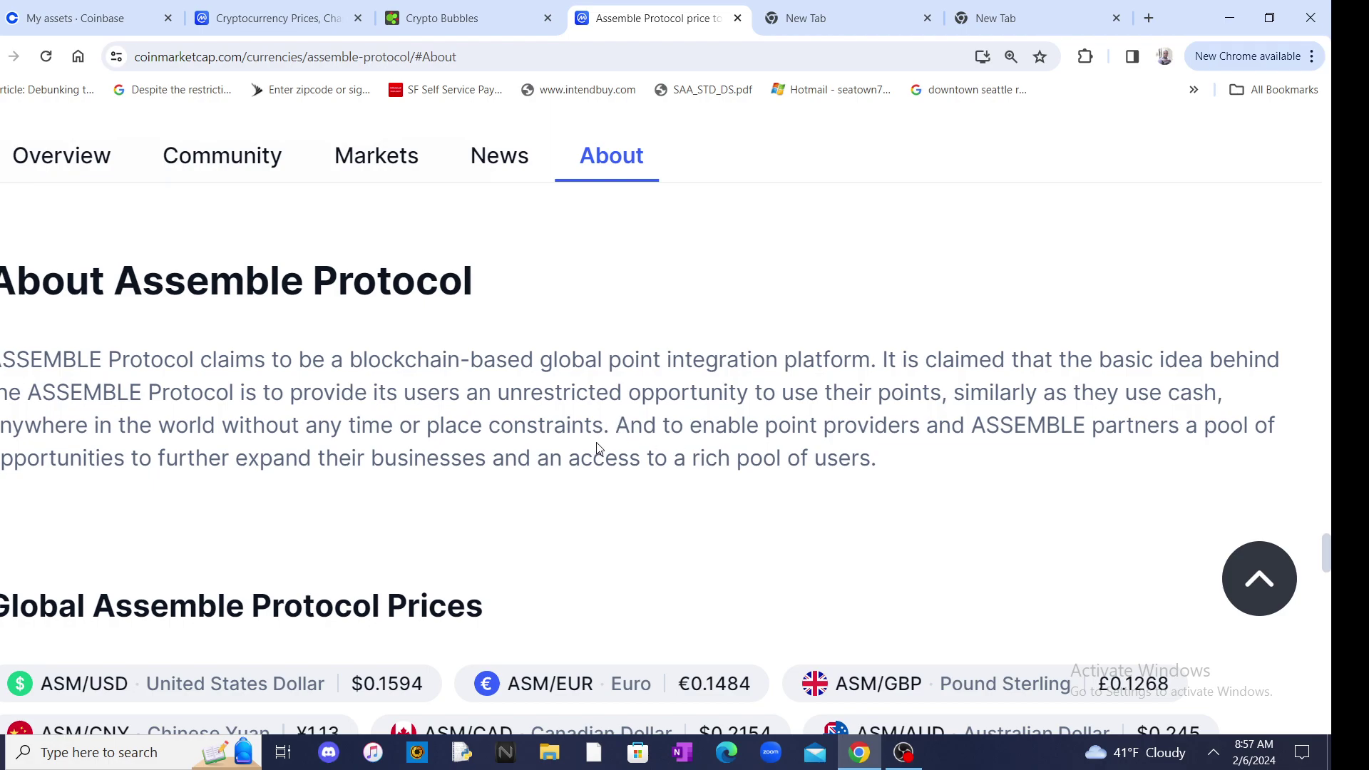
scroll(598, 449, "down", 2)
scroll(614, 450, "down", 2)
scroll(630, 447, "down", 2)
scroll(646, 444, "down", 2)
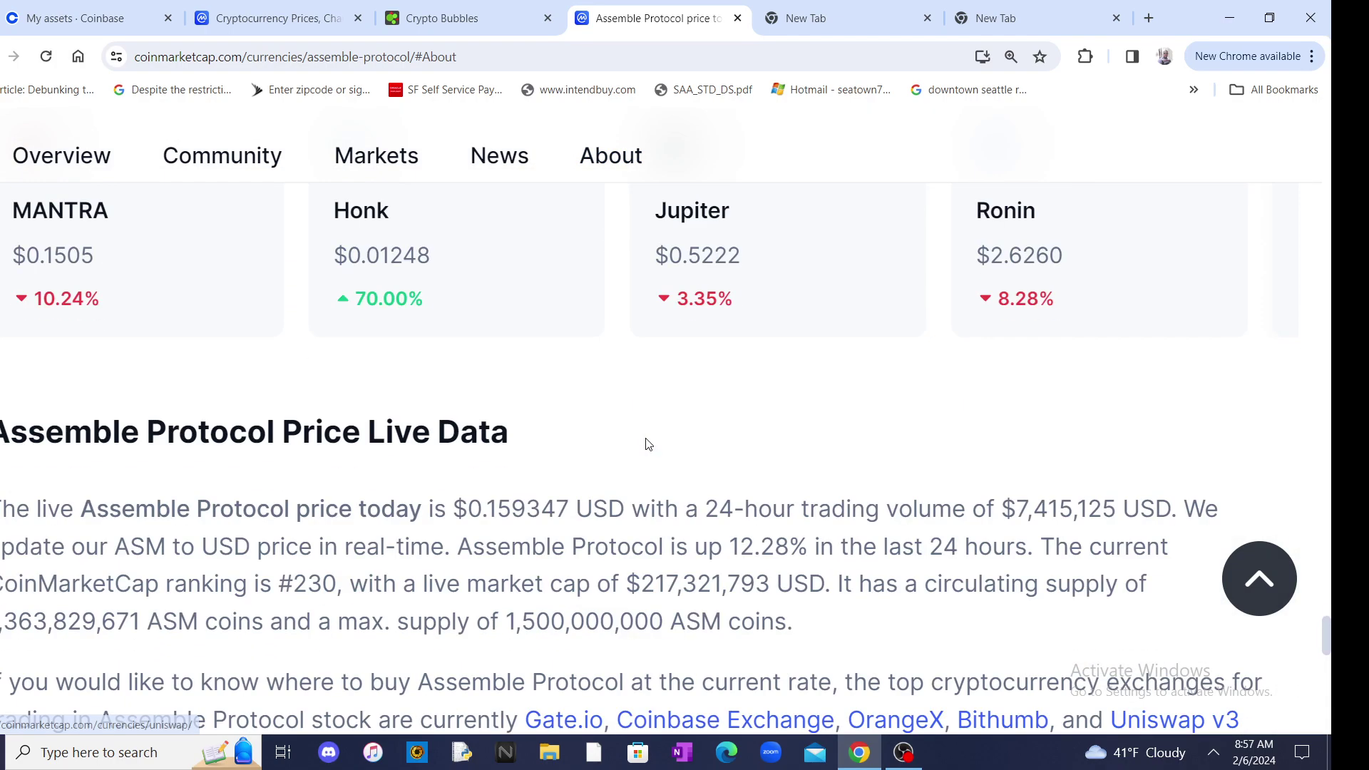
scroll(646, 444, "down", 4)
scroll(644, 443, "up", 2)
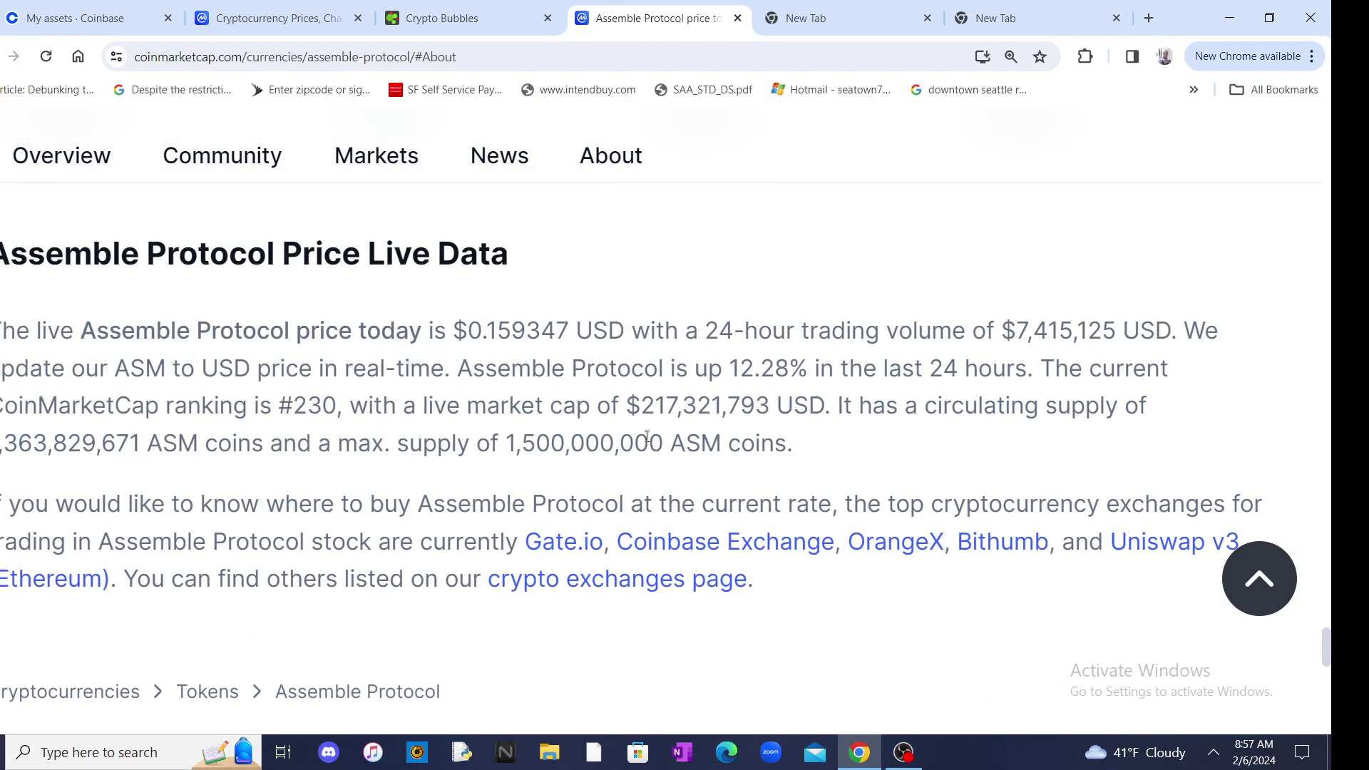
scroll(646, 438, "down", 1)
scroll(648, 439, "down", 5)
scroll(650, 440, "down", 1)
scroll(646, 433, "up", 8)
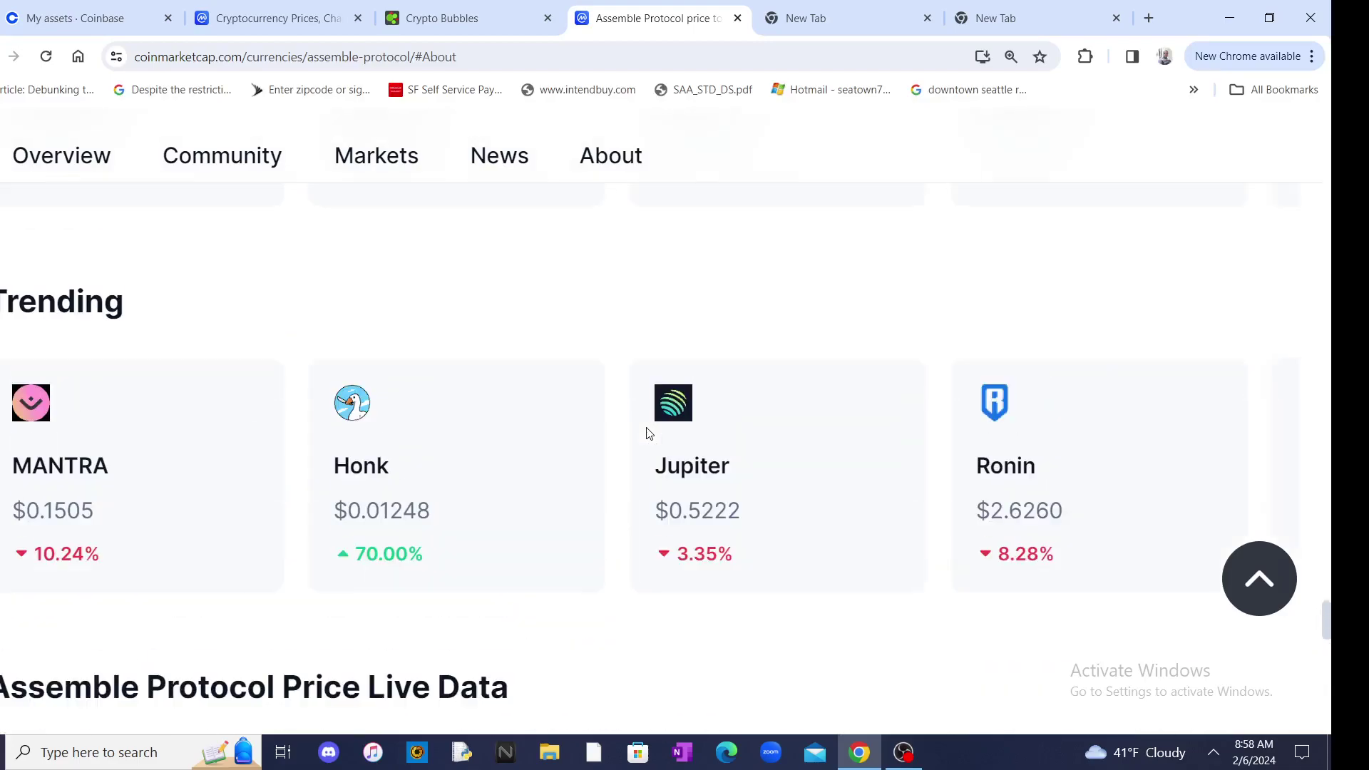
scroll(645, 433, "up", 5)
scroll(646, 432, "up", 3)
scroll(646, 433, "up", 4)
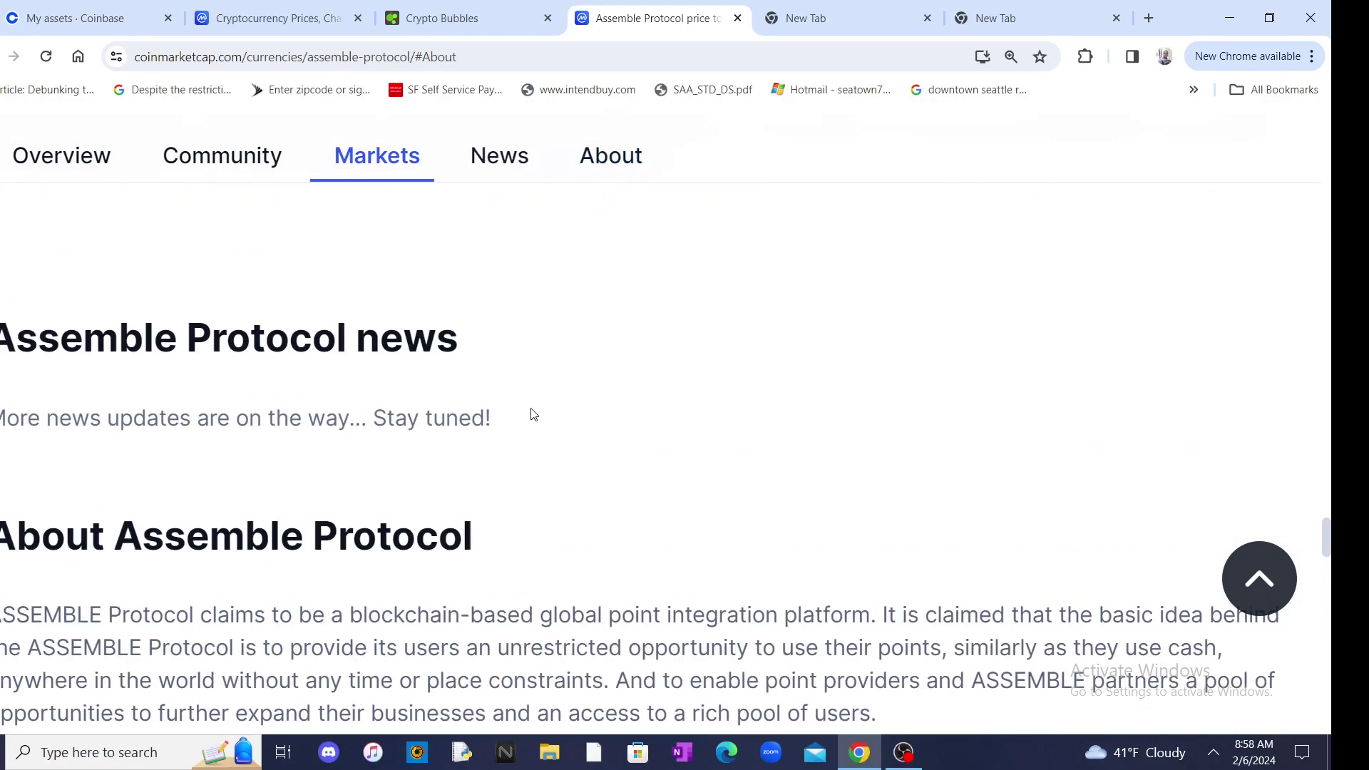
scroll(459, 402, "down", 3)
scroll(480, 402, "down", 5)
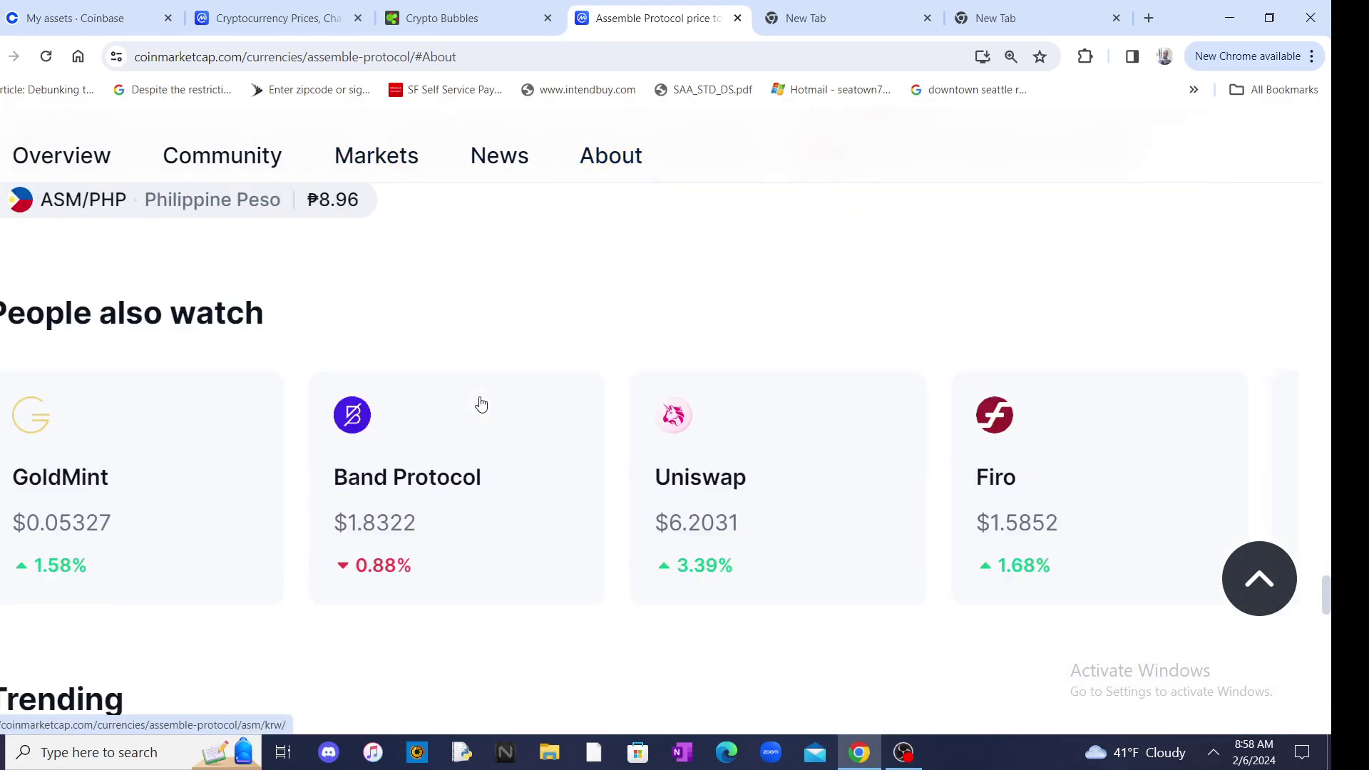
scroll(480, 401, "up", 2)
scroll(480, 401, "up", 7)
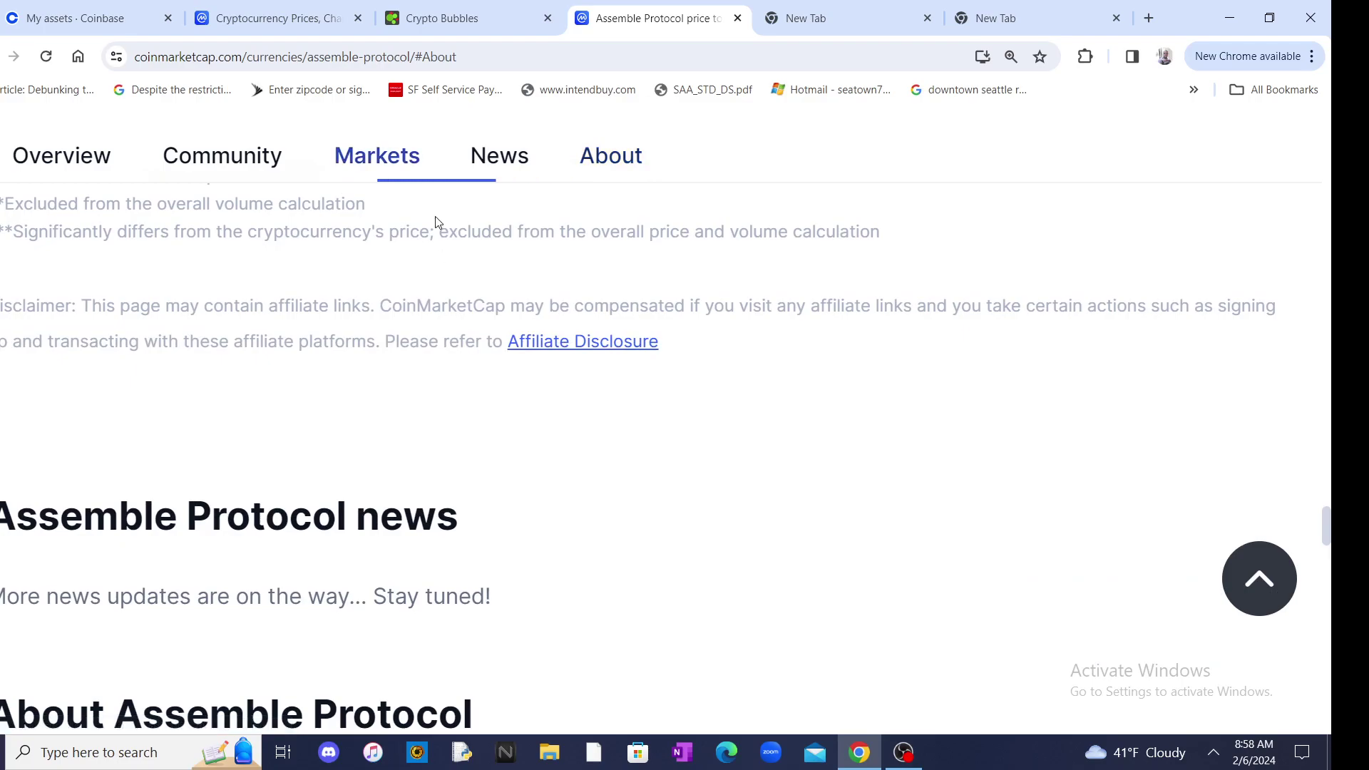
left_click(586, 173)
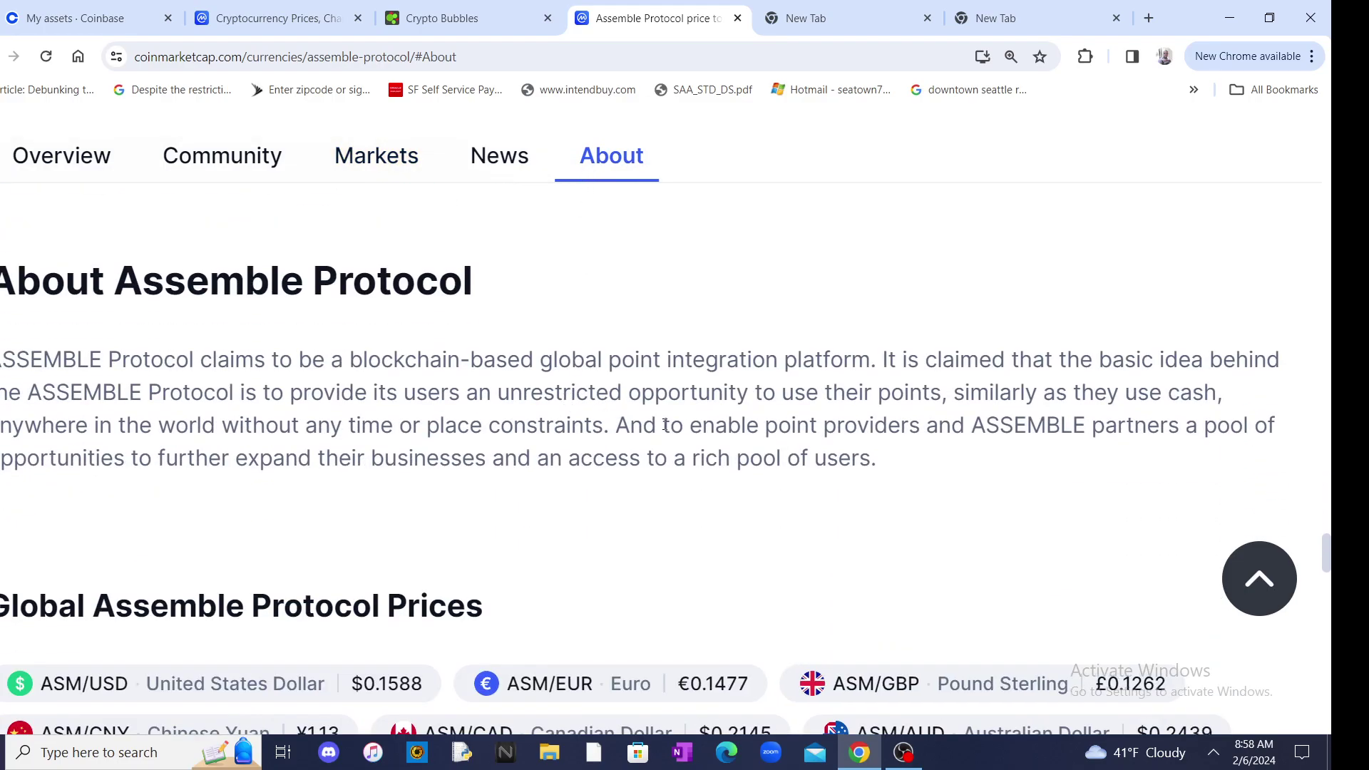
scroll(665, 424, "down", 3)
scroll(665, 428, "down", 5)
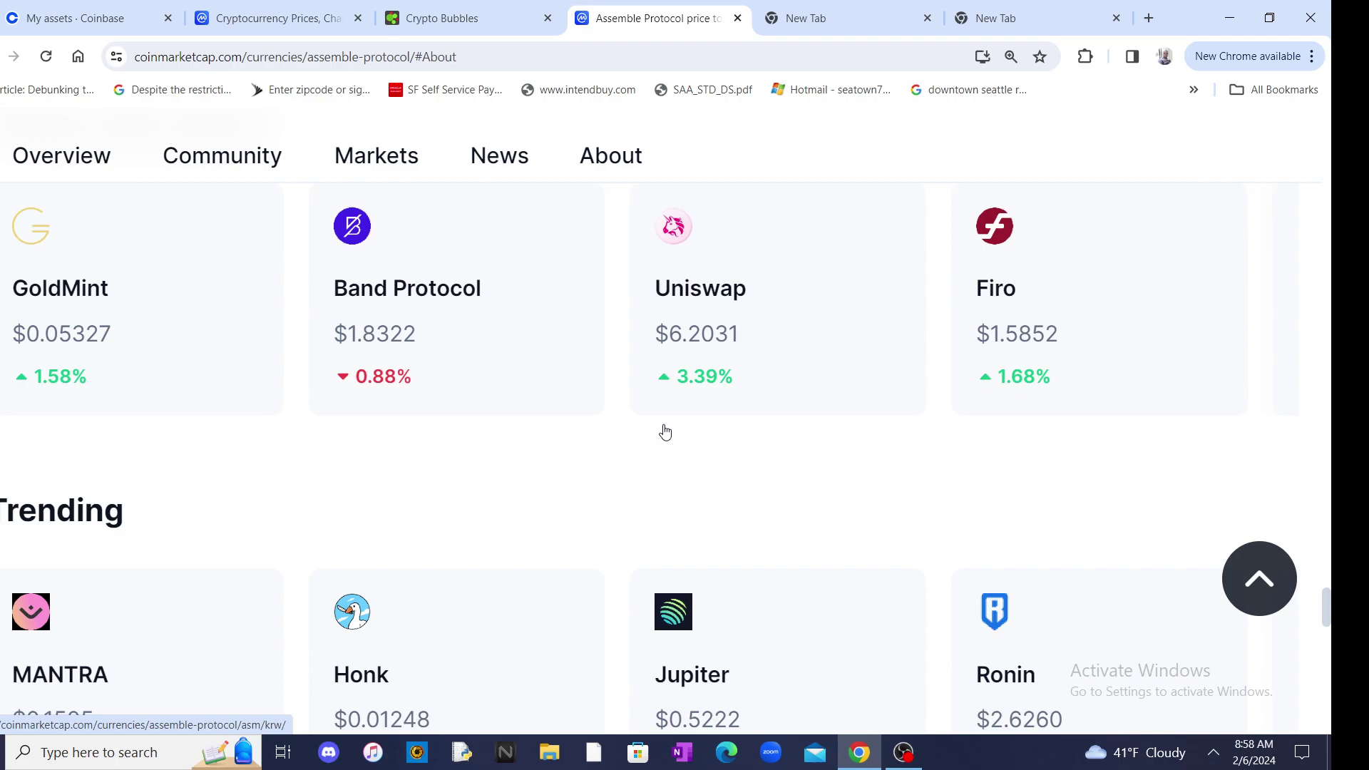
scroll(663, 431, "down", 3)
scroll(663, 431, "down", 4)
scroll(663, 432, "up", 3)
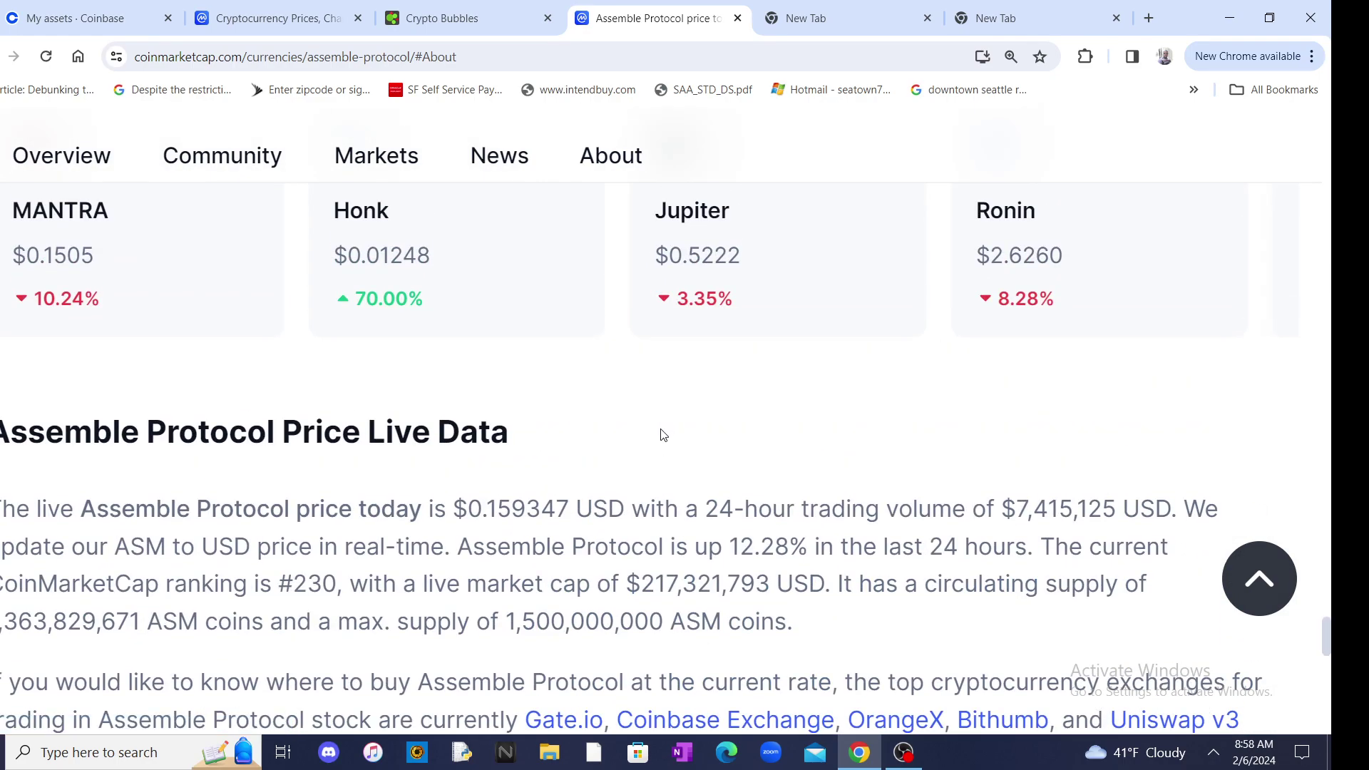
scroll(660, 433, "up", 4)
scroll(658, 426, "up", 4)
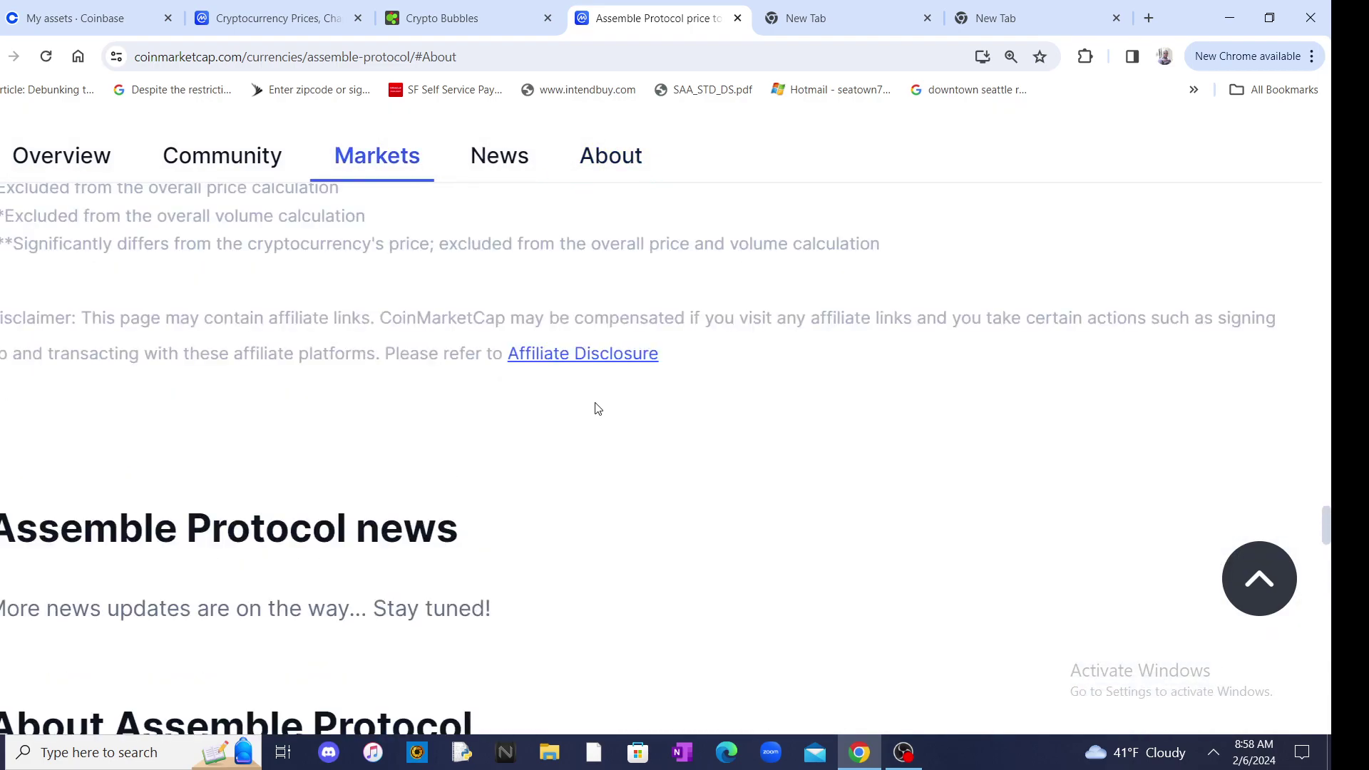
scroll(596, 408, "up", 3)
scroll(702, 397, "up", 3)
scroll(650, 397, "up", 4)
scroll(628, 391, "up", 3)
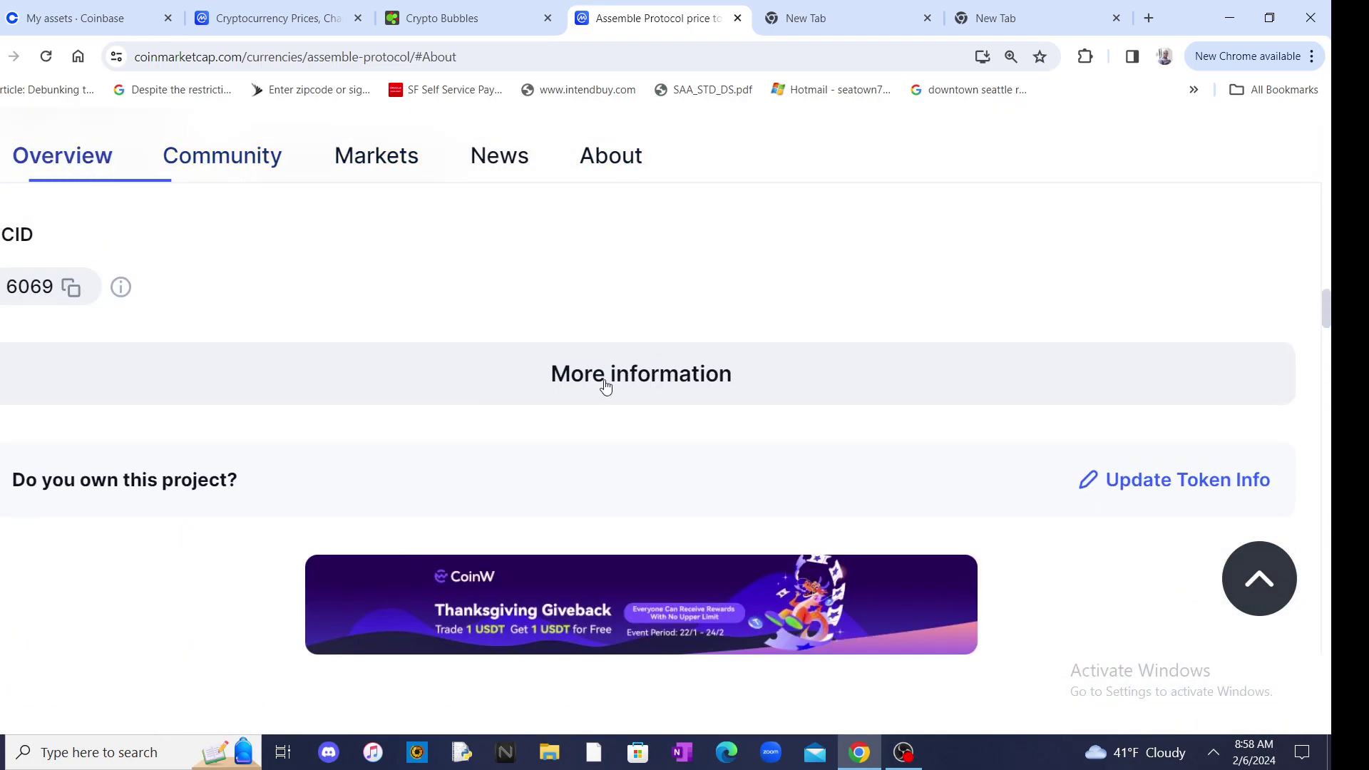
scroll(577, 382, "up", 3)
scroll(487, 371, "up", 3)
scroll(522, 376, "up", 3)
scroll(602, 390, "up", 1)
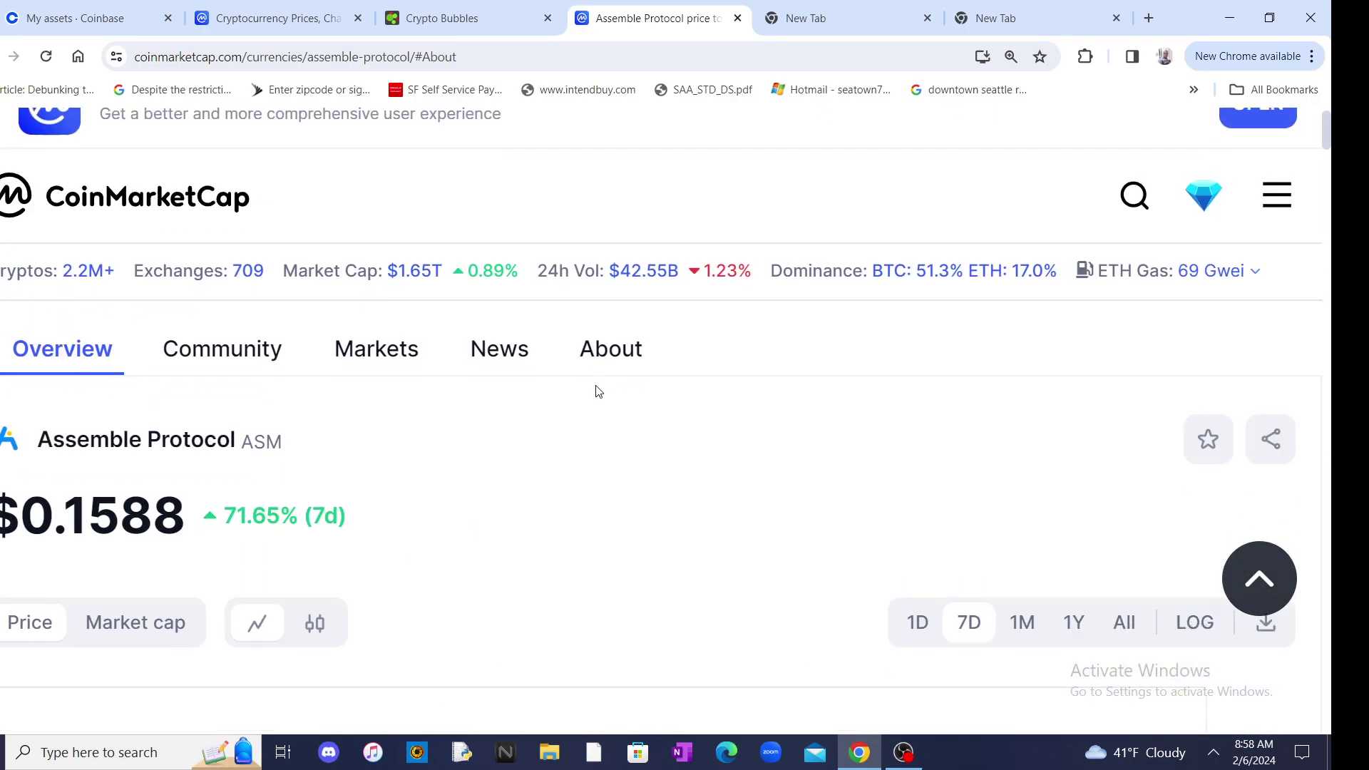
scroll(597, 391, "down", 3)
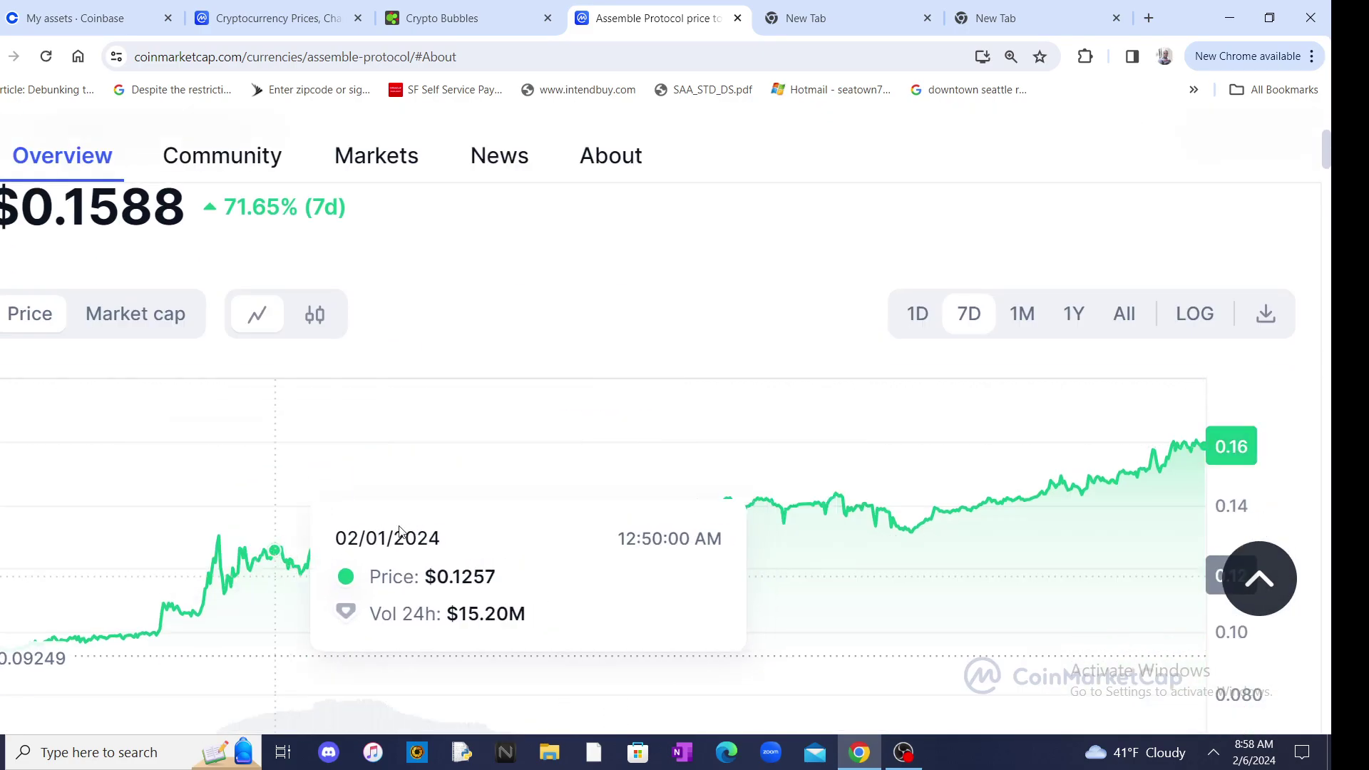
Step: Compare the ASM chart over 1M, 7D and 1D, ending on one month
left_click(1017, 315)
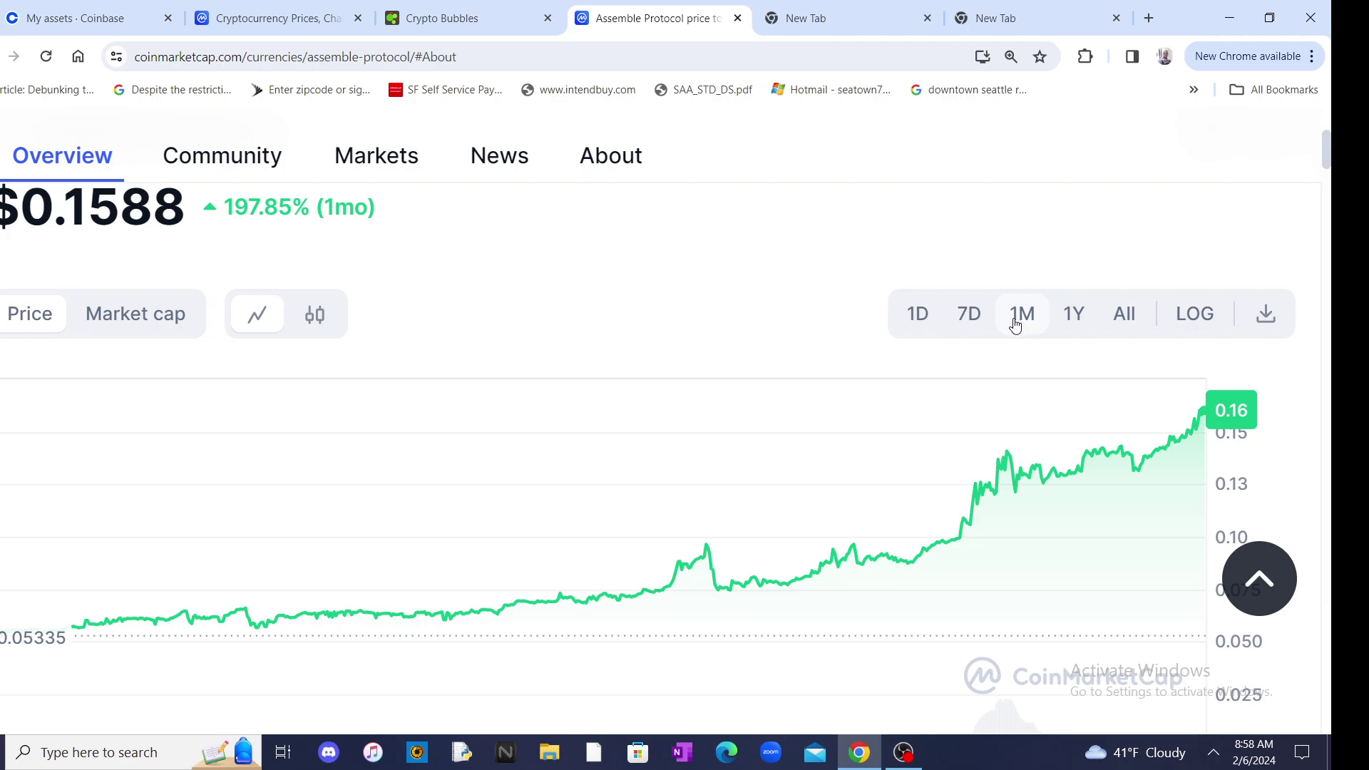
left_click(967, 315)
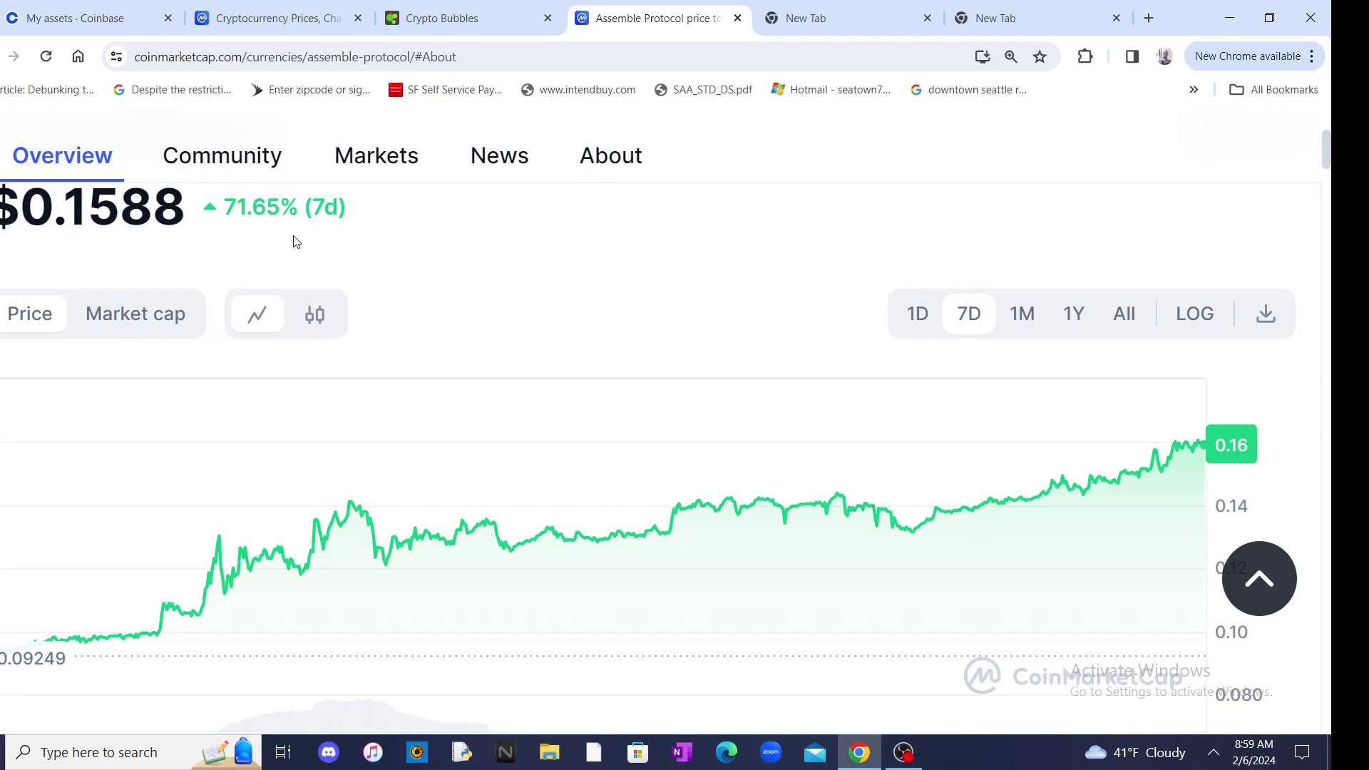
left_click(917, 314)
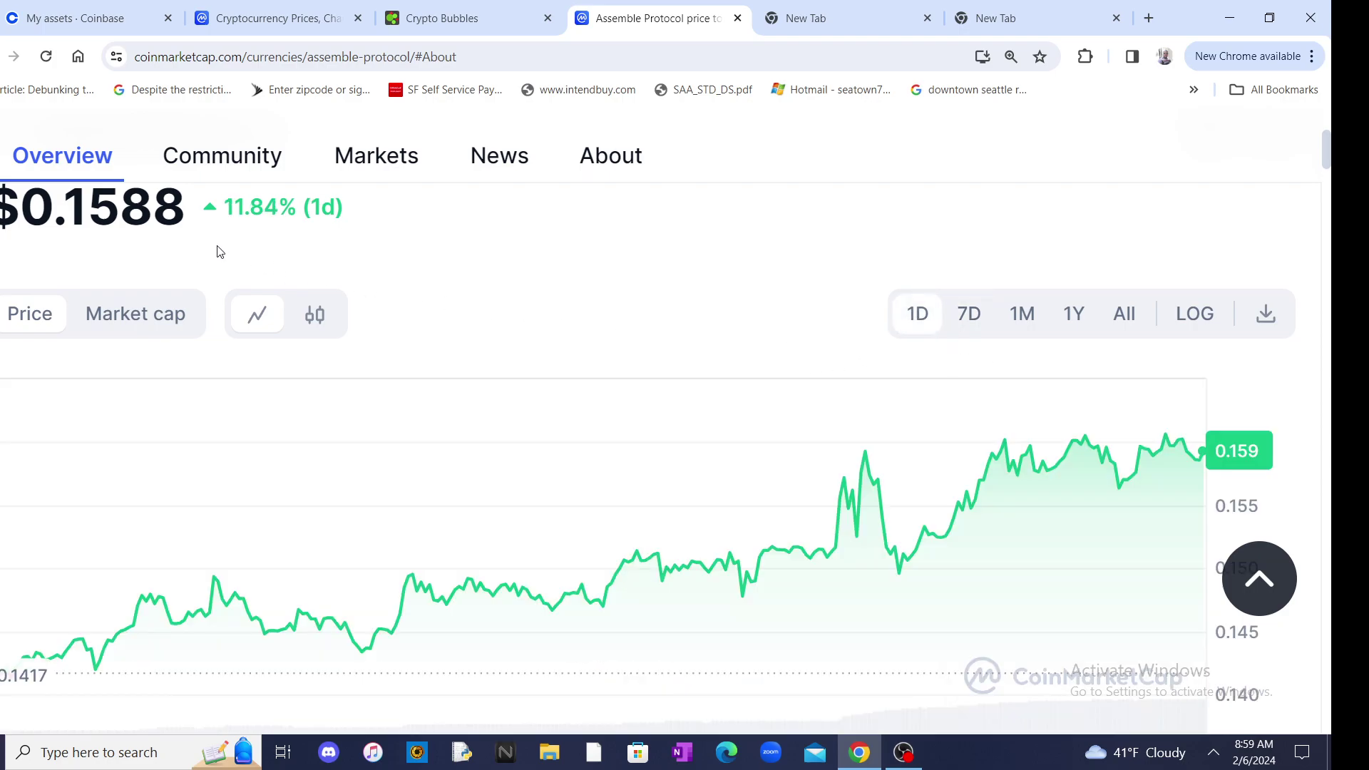
left_click(1035, 321)
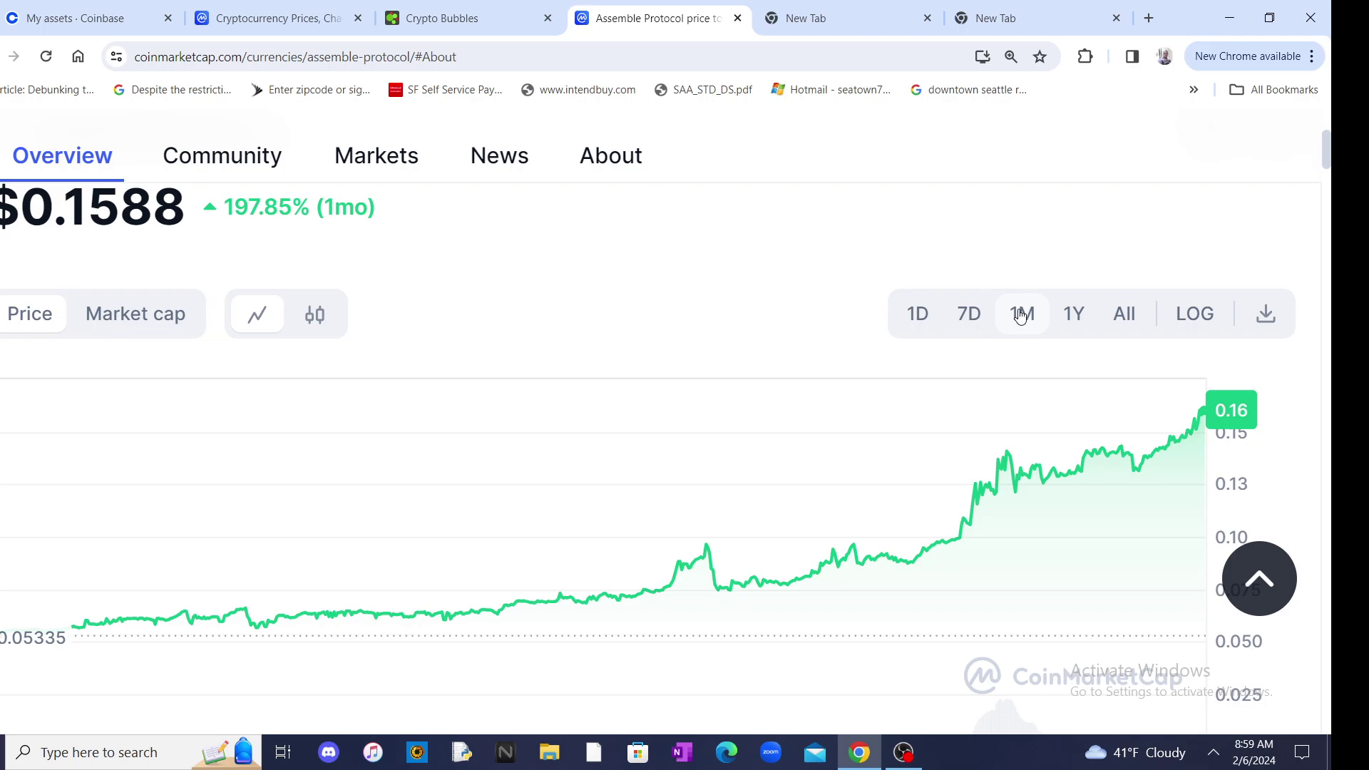
scroll(328, 572, "down", 7)
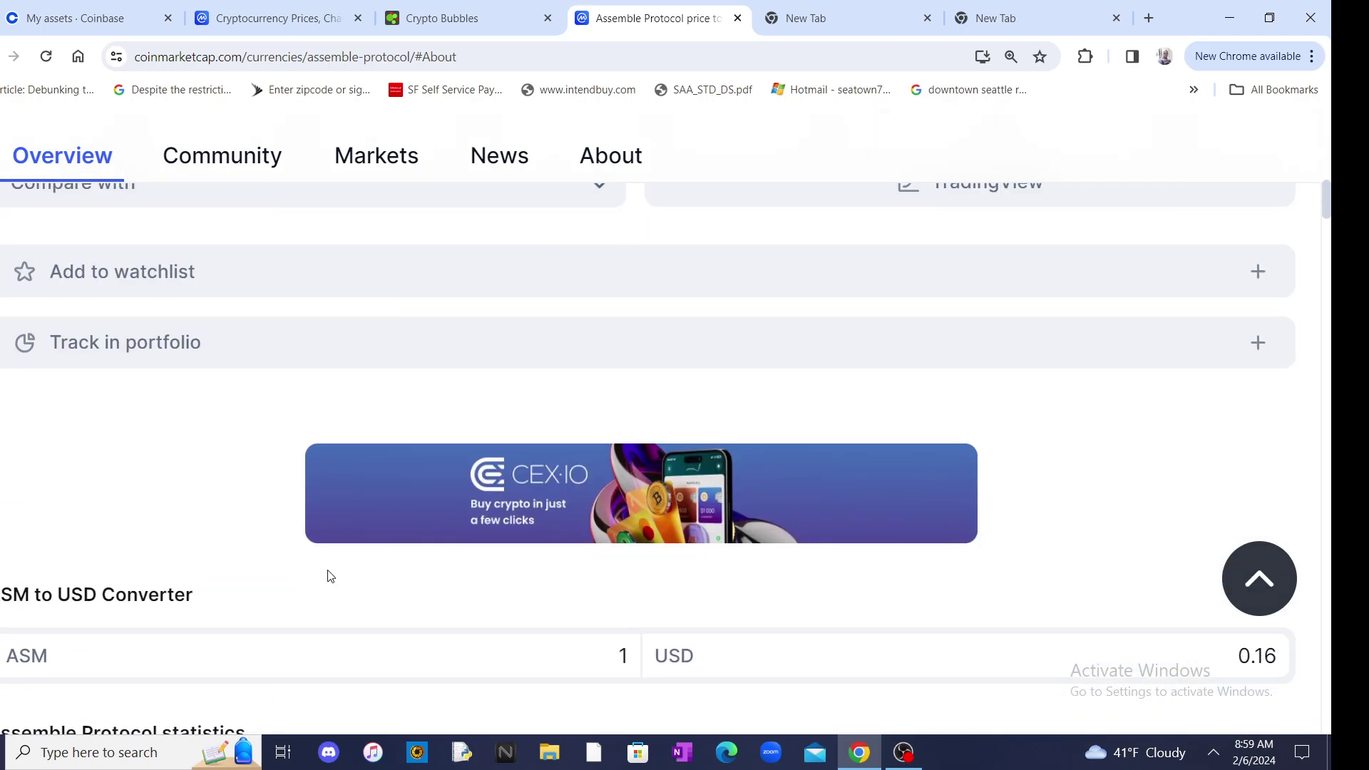
scroll(331, 574, "up", 2)
scroll(332, 574, "up", 3)
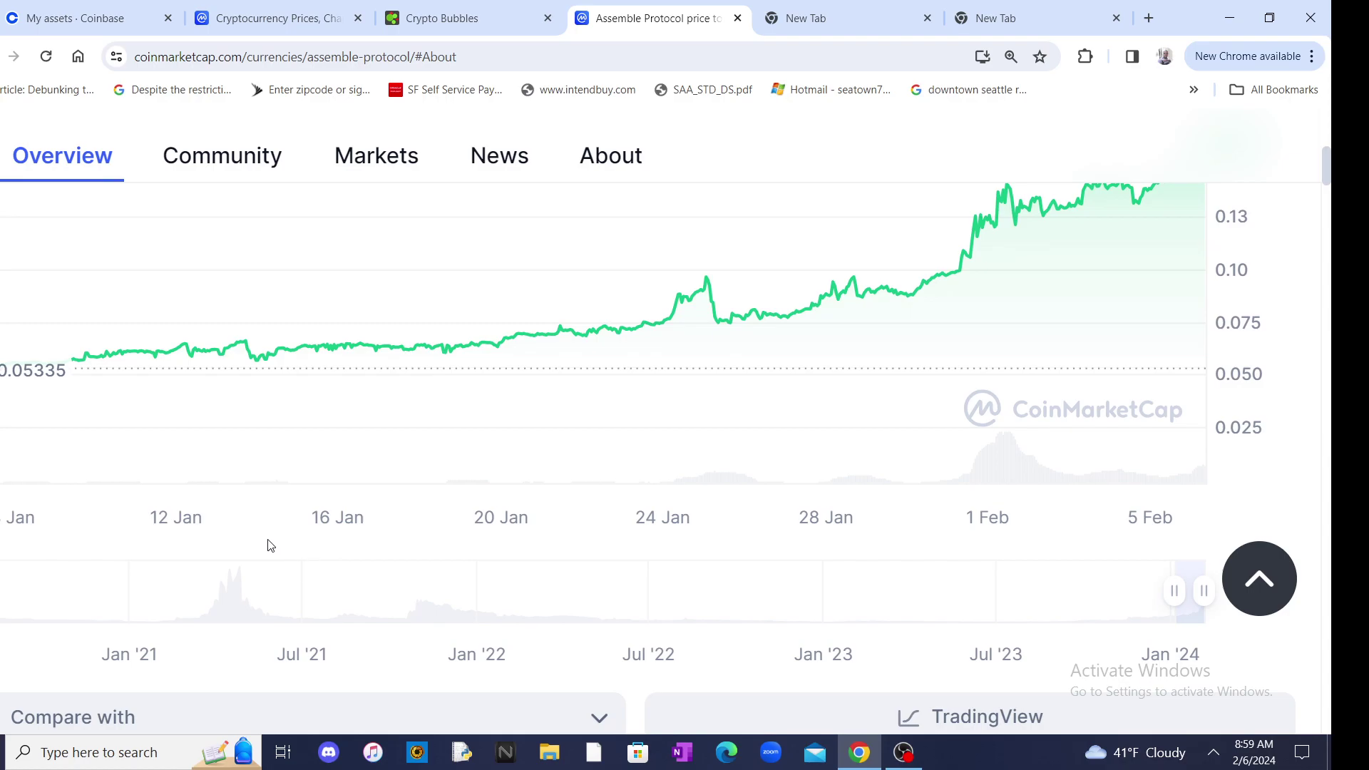
scroll(422, 538, "up", 3)
scroll(401, 509, "up", 5)
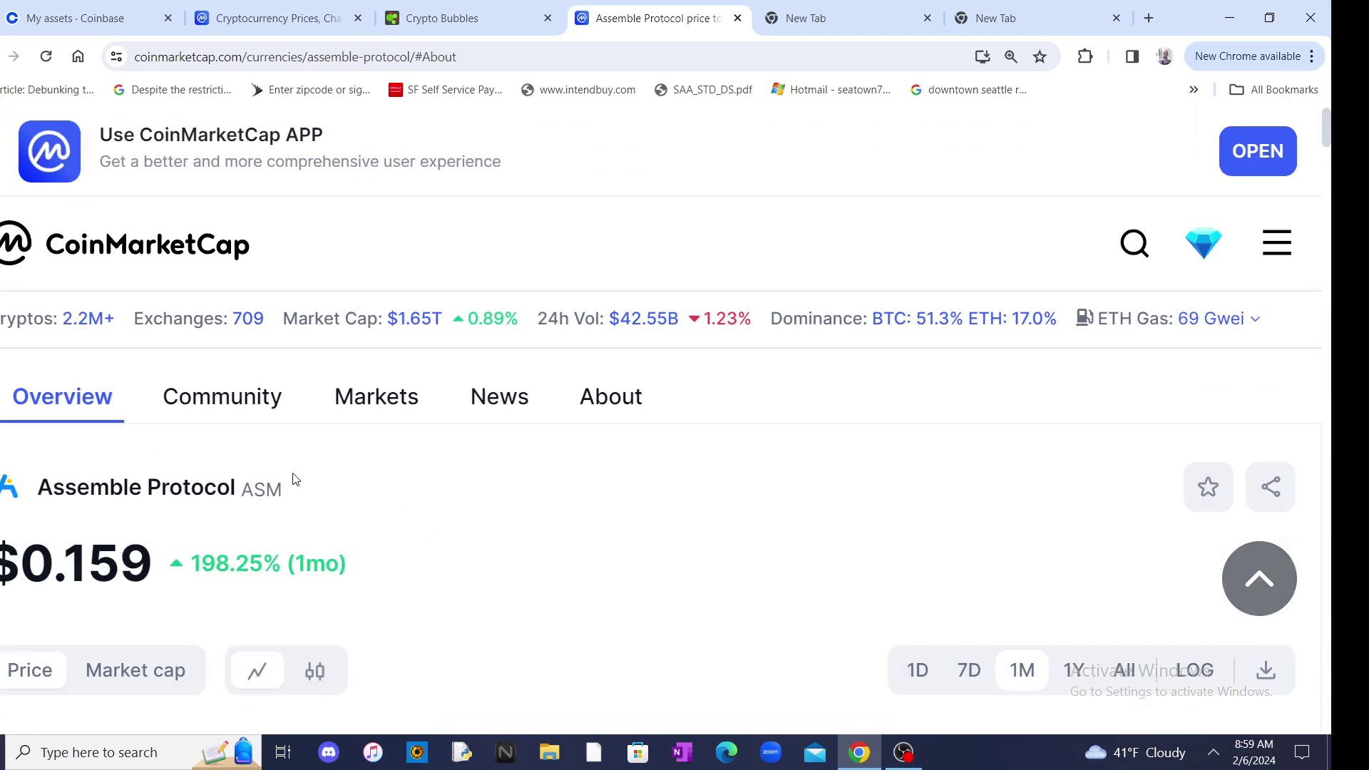
Step: Jump to the Assemble Protocol Community section to browse $ASM posts
left_click(246, 399)
scroll(738, 545, "down", 1)
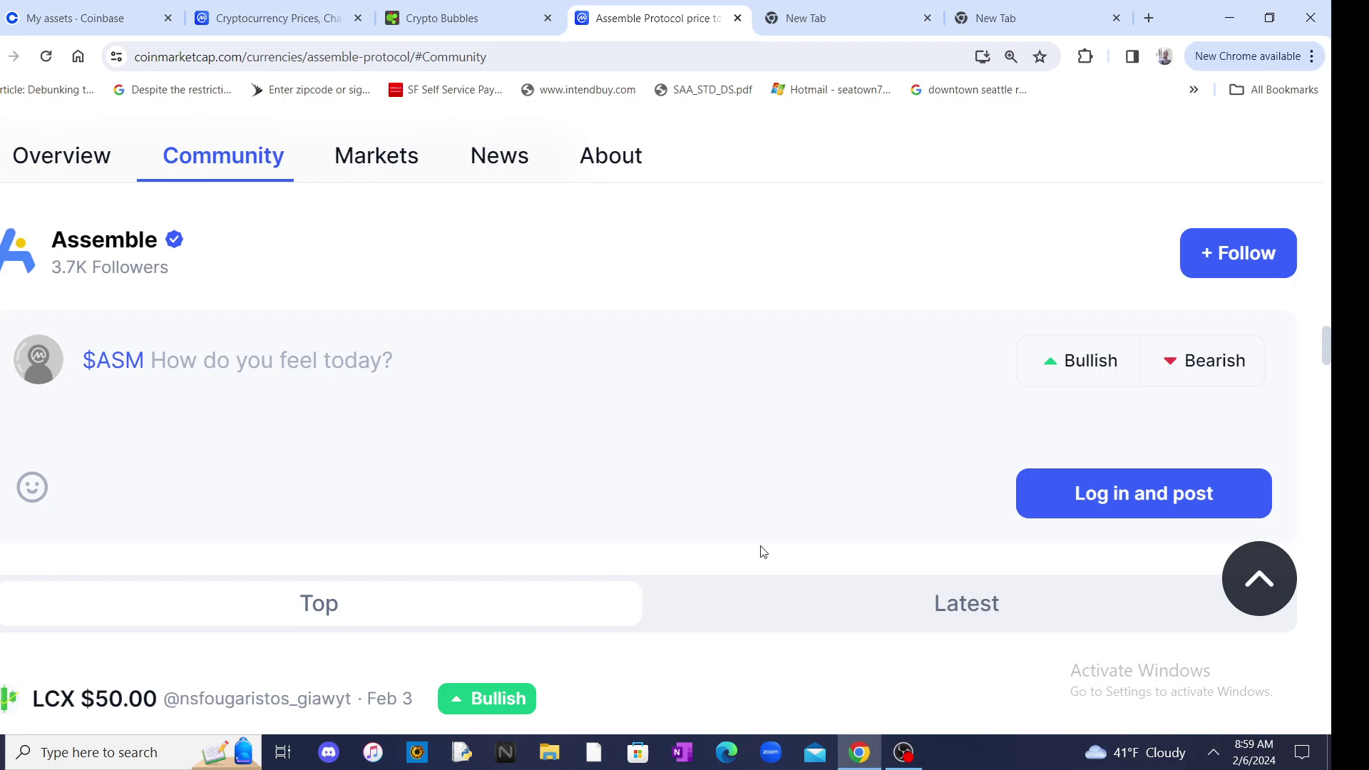
scroll(759, 551, "down", 4)
scroll(758, 550, "down", 3)
scroll(765, 551, "down", 5)
scroll(770, 547, "up", 5)
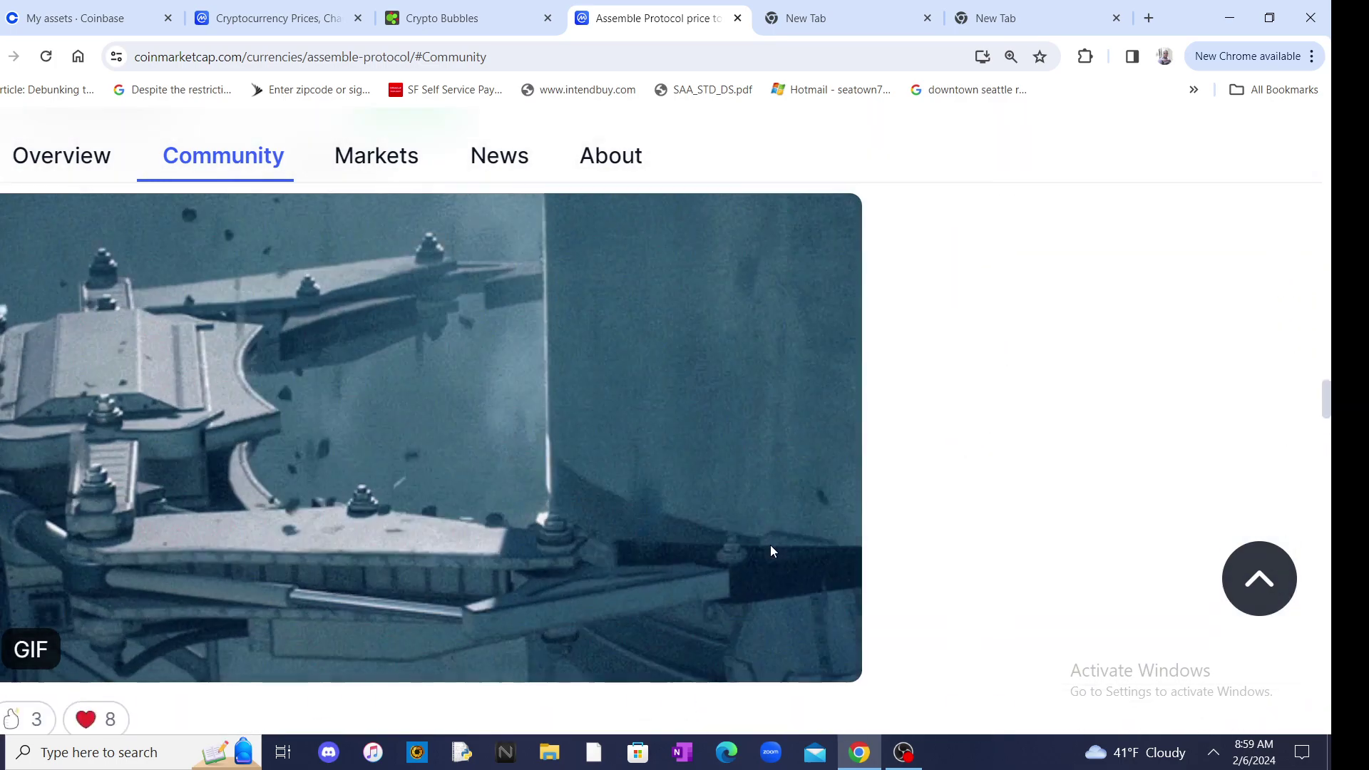
scroll(774, 550, "up", 5)
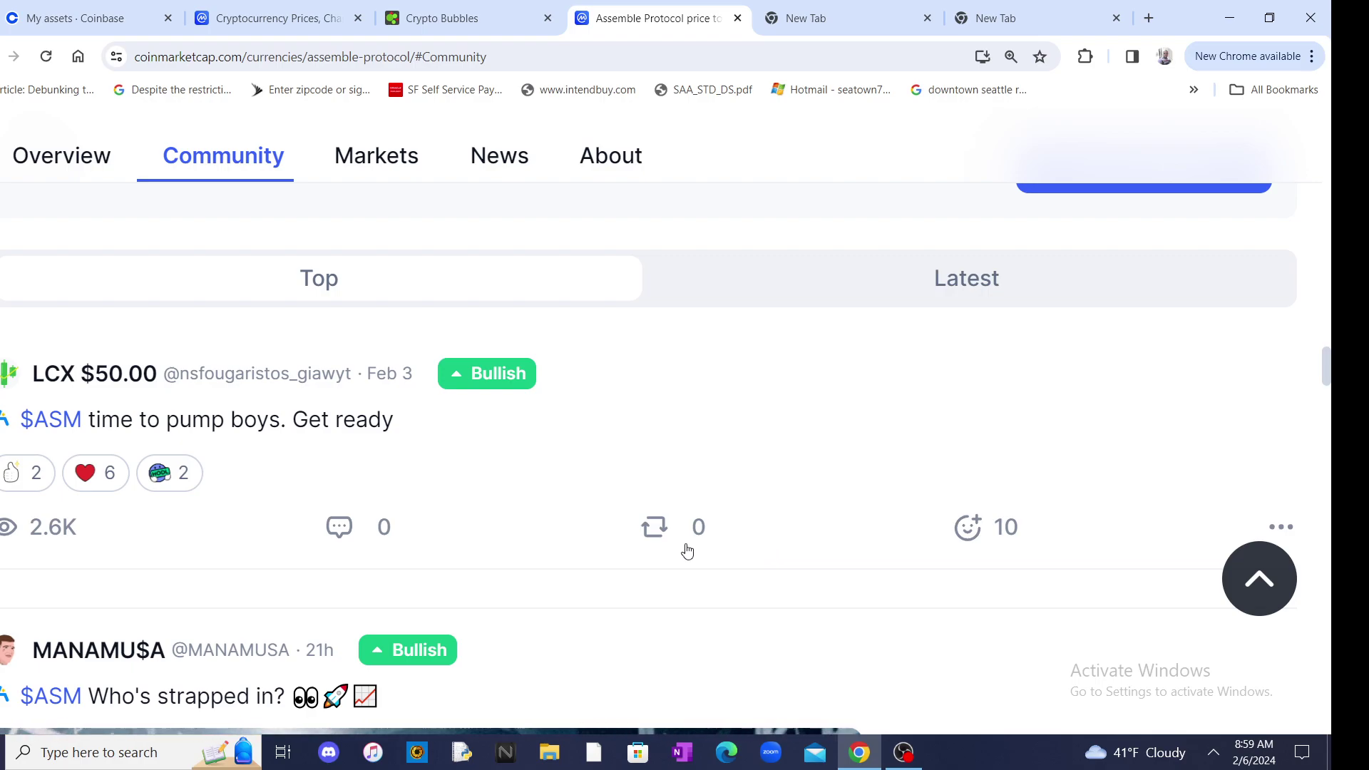
scroll(407, 526, "down", 1)
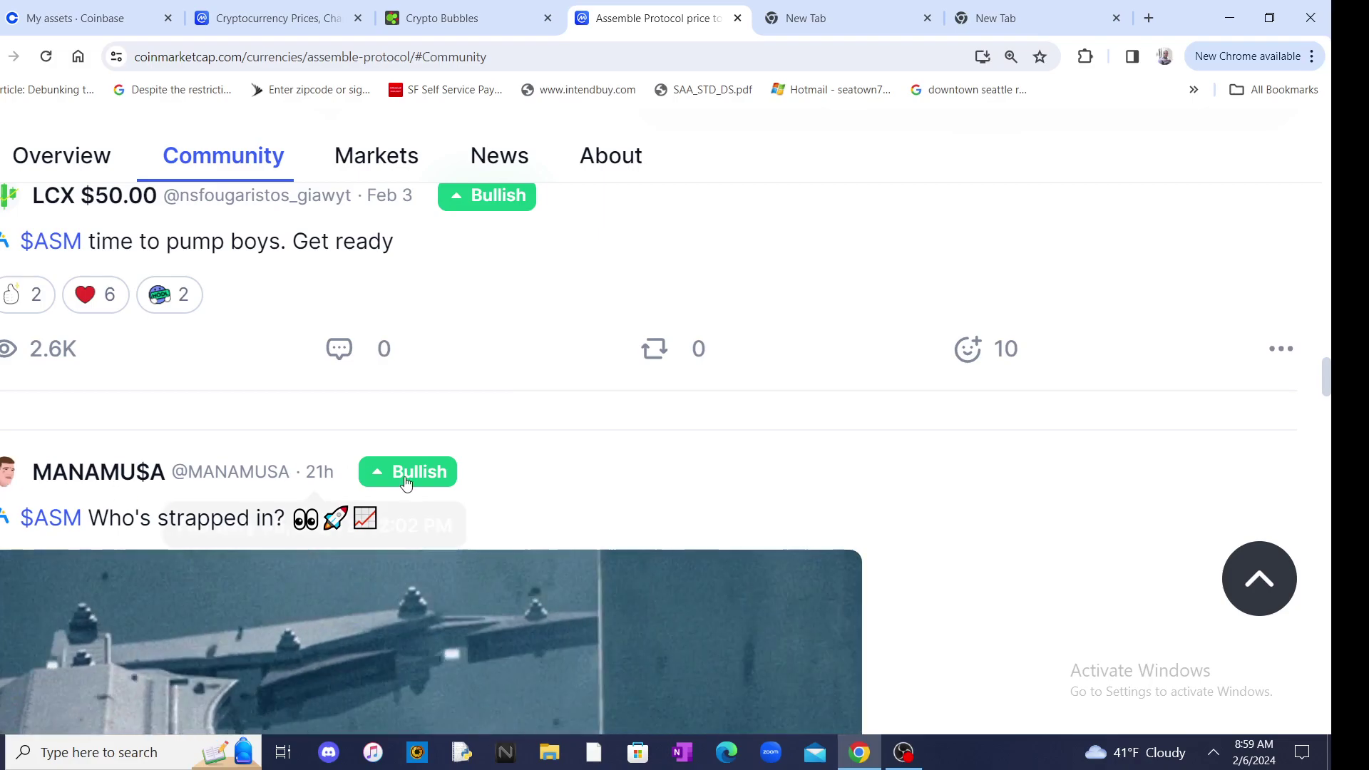
scroll(1059, 587, "down", 2)
scroll(1066, 588, "down", 4)
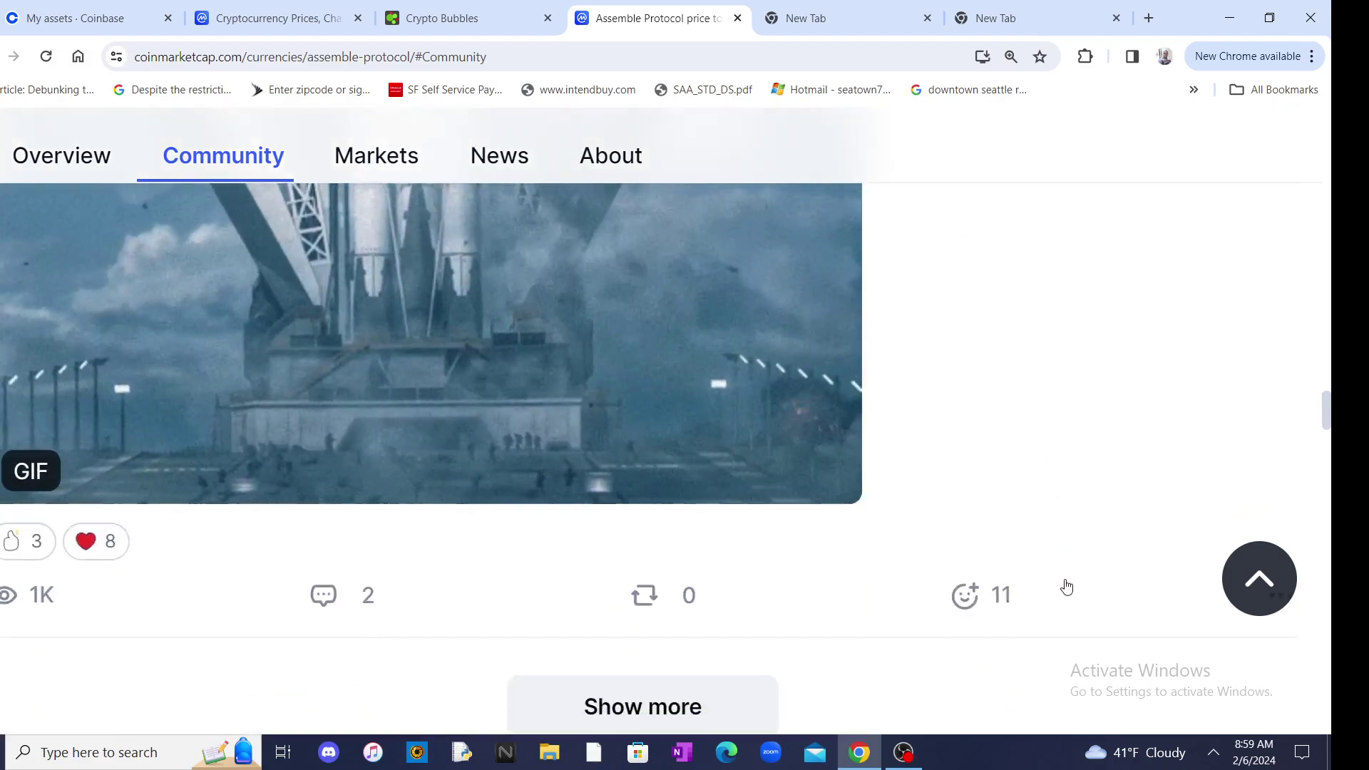
scroll(1066, 587, "up", 5)
scroll(1066, 588, "down", 2)
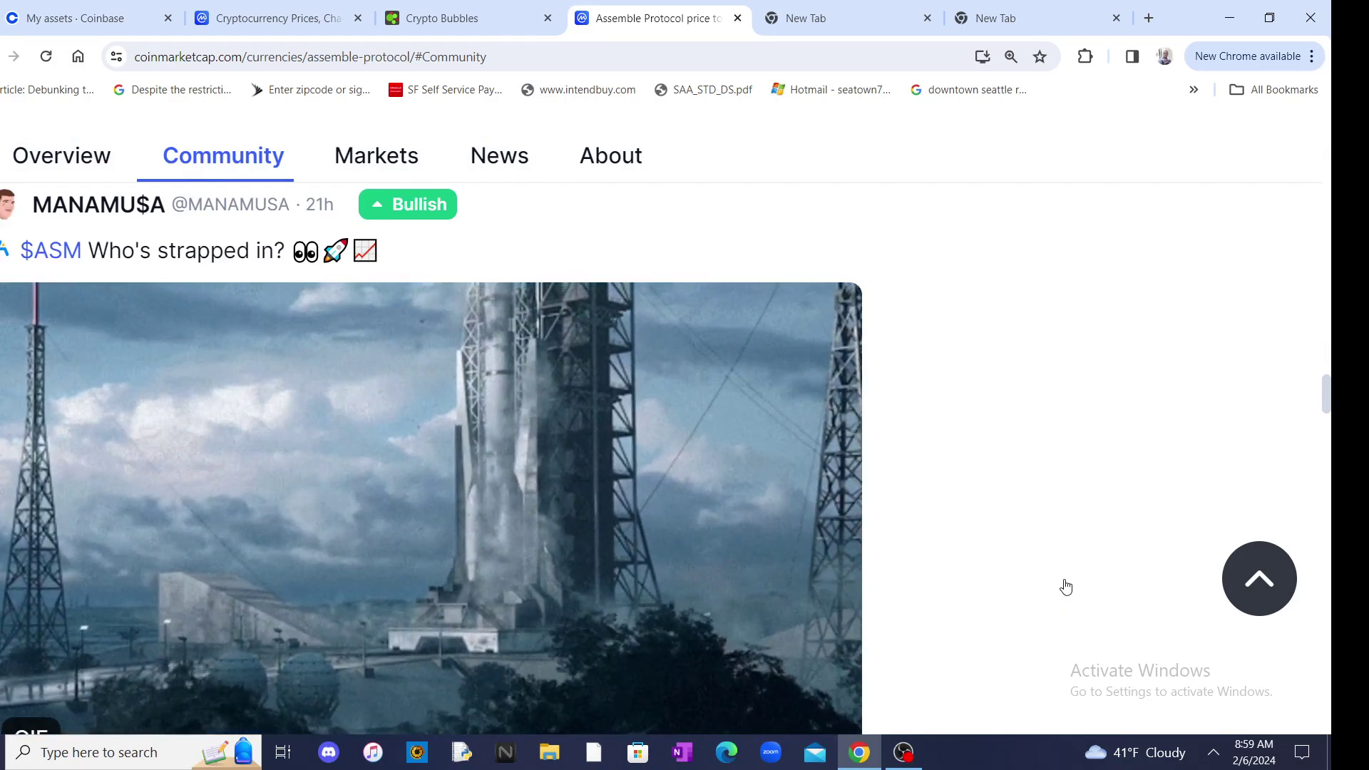
scroll(1067, 587, "up", 1)
scroll(1066, 587, "down", 1)
scroll(1066, 588, "down", 2)
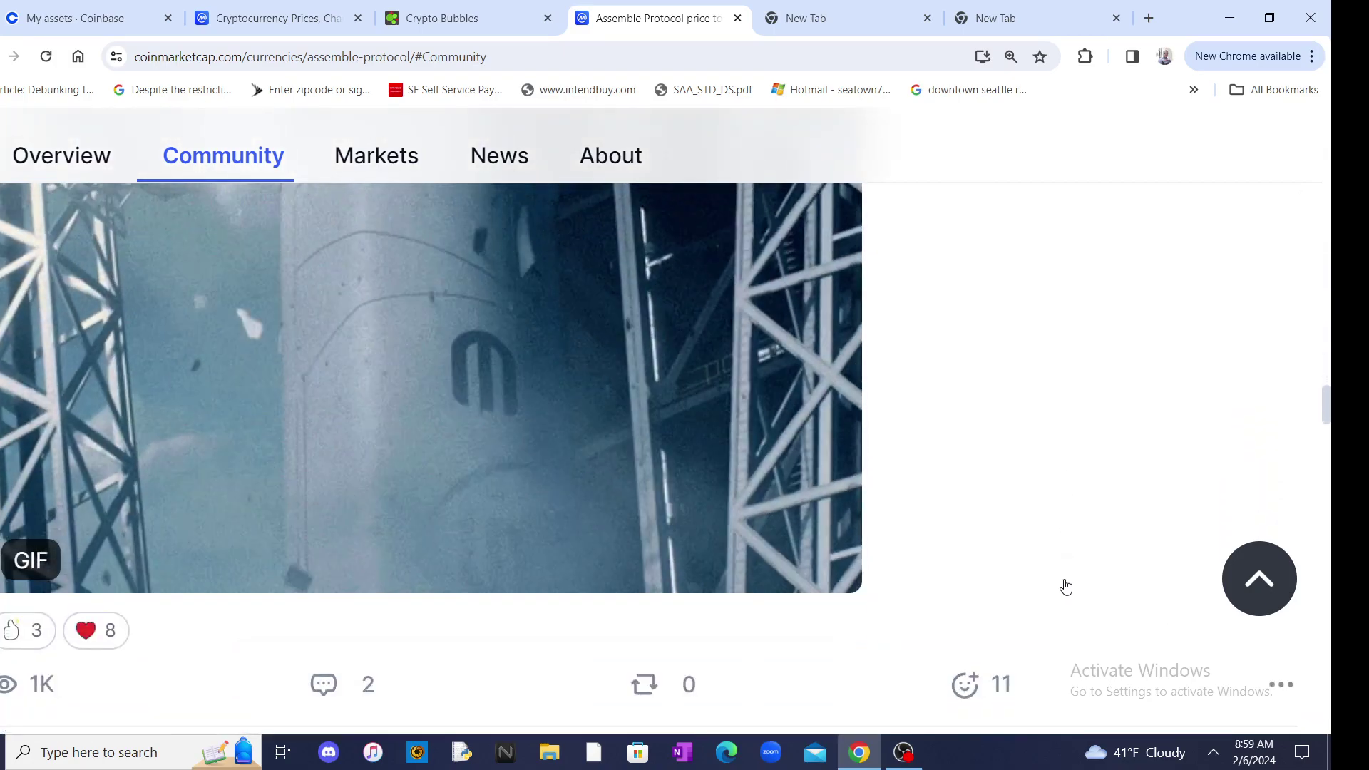
scroll(1066, 587, "up", 2)
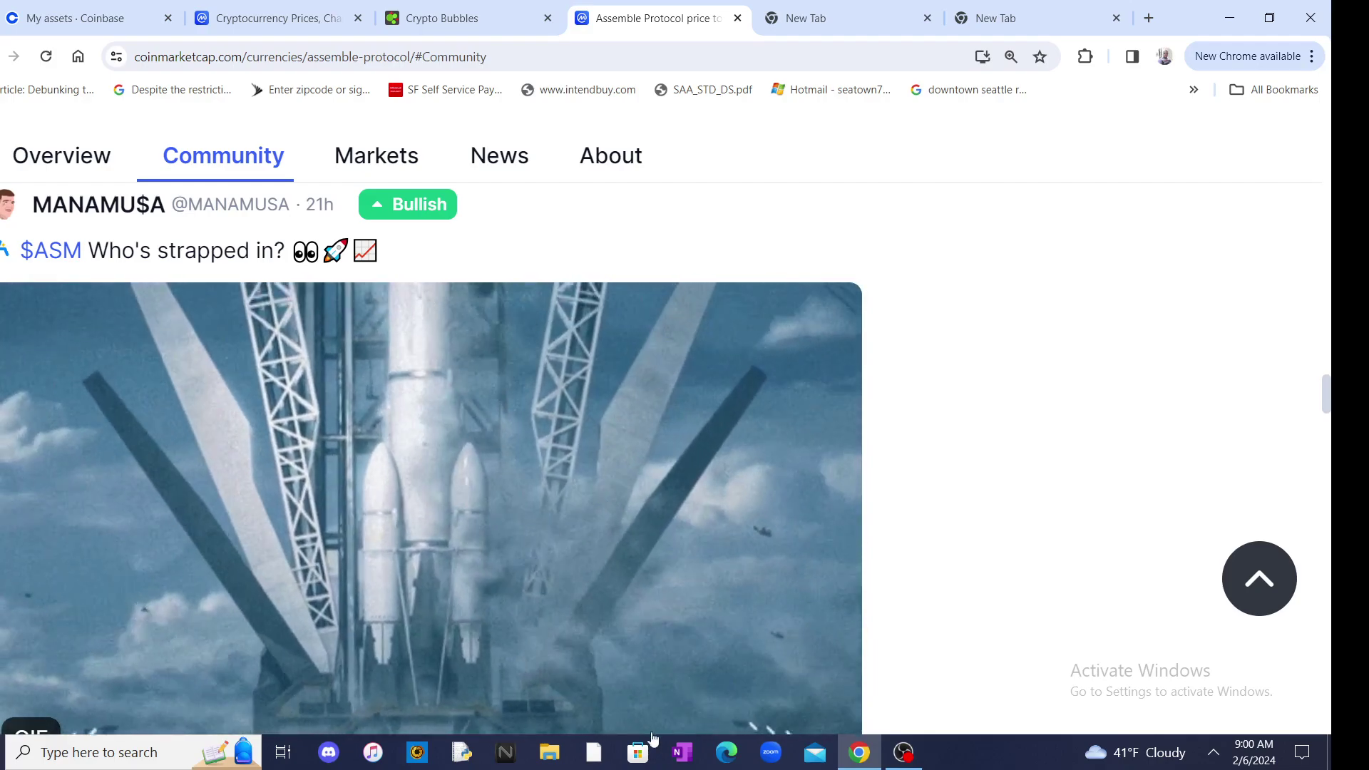
scroll(914, 561, "down", 3)
scroll(906, 546, "down", 2)
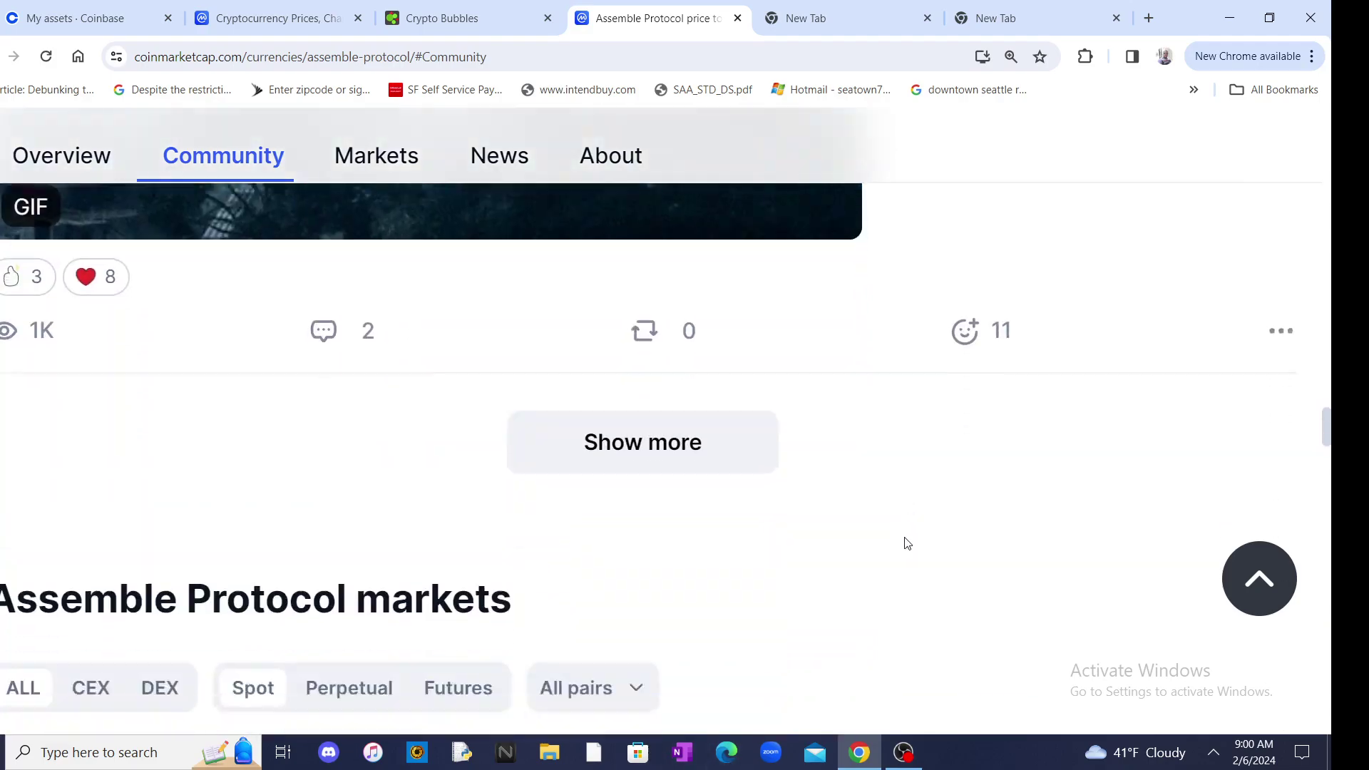
scroll(905, 544, "down", 3)
scroll(856, 546, "up", 10)
scroll(837, 546, "up", 5)
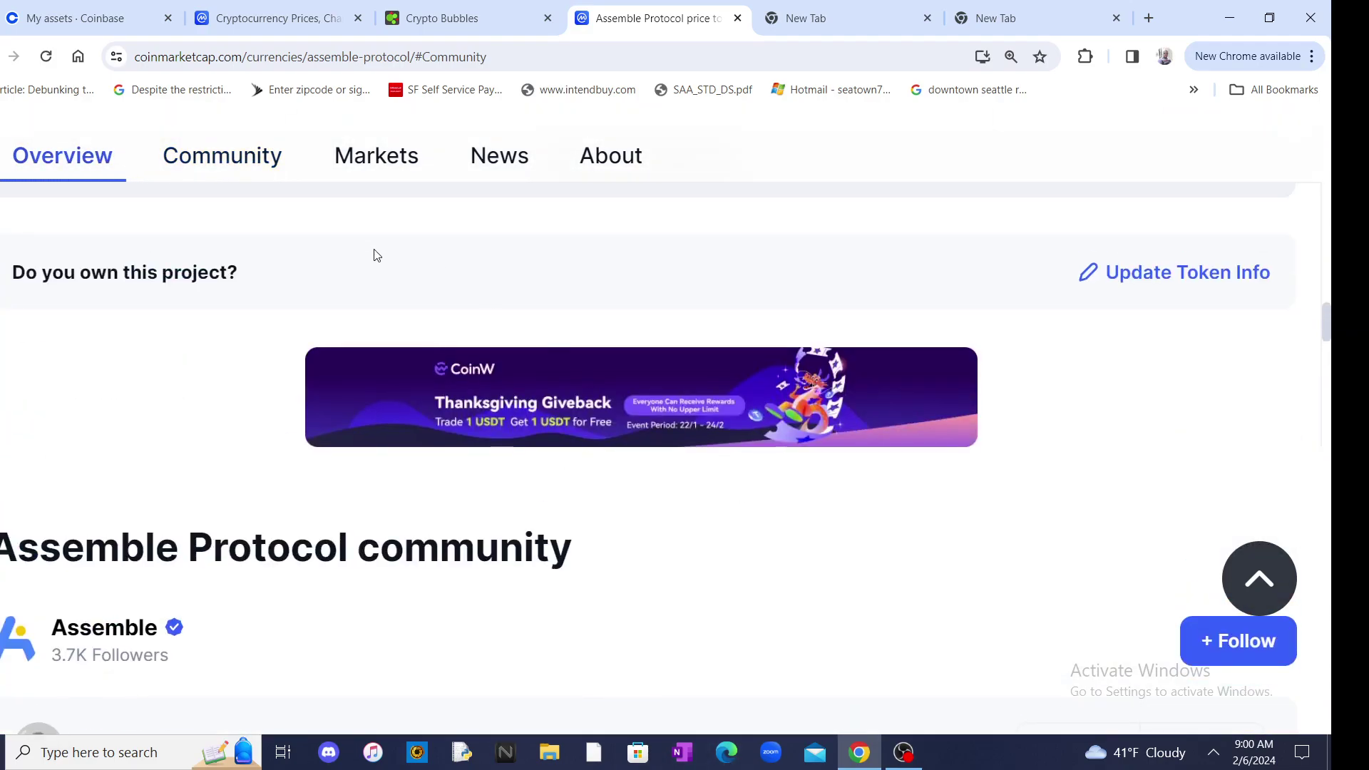
left_click(607, 160)
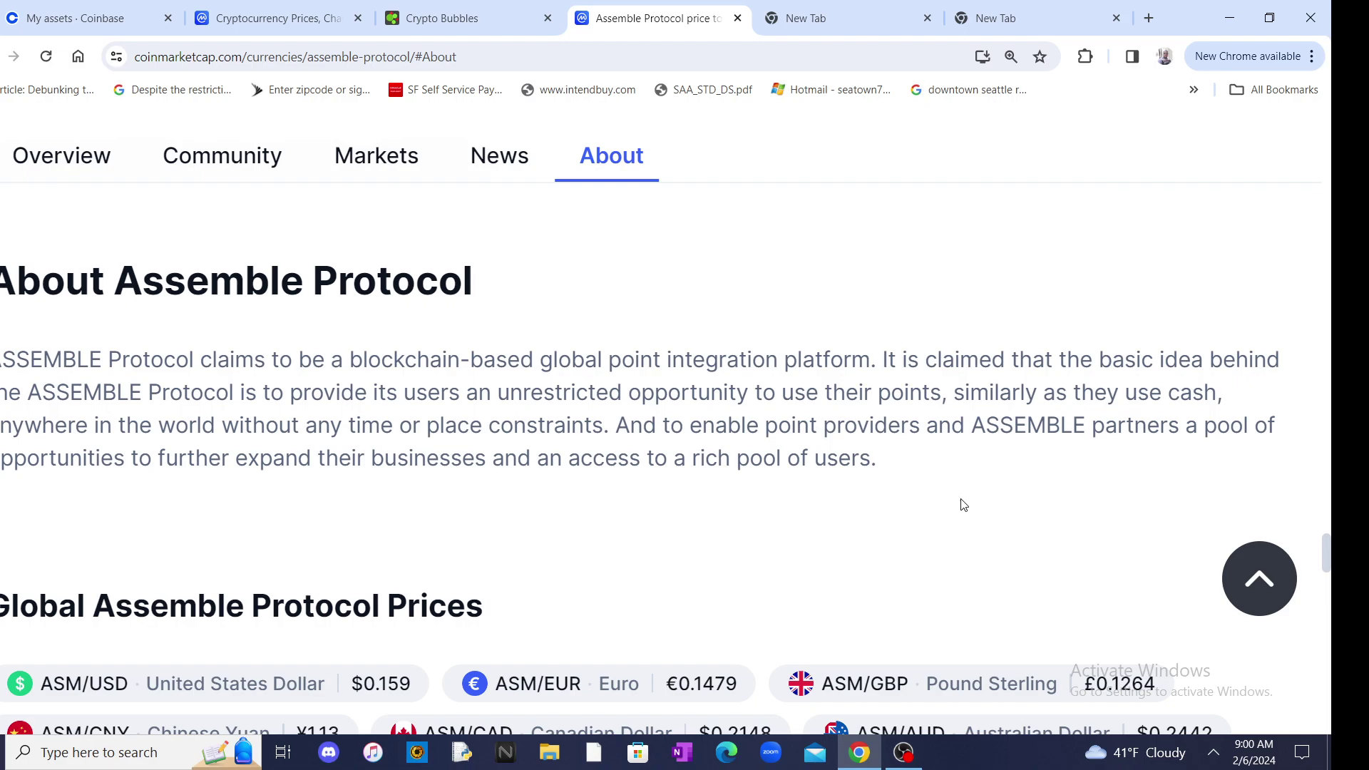
scroll(961, 506, "up", 1)
scroll(1033, 474, "down", 2)
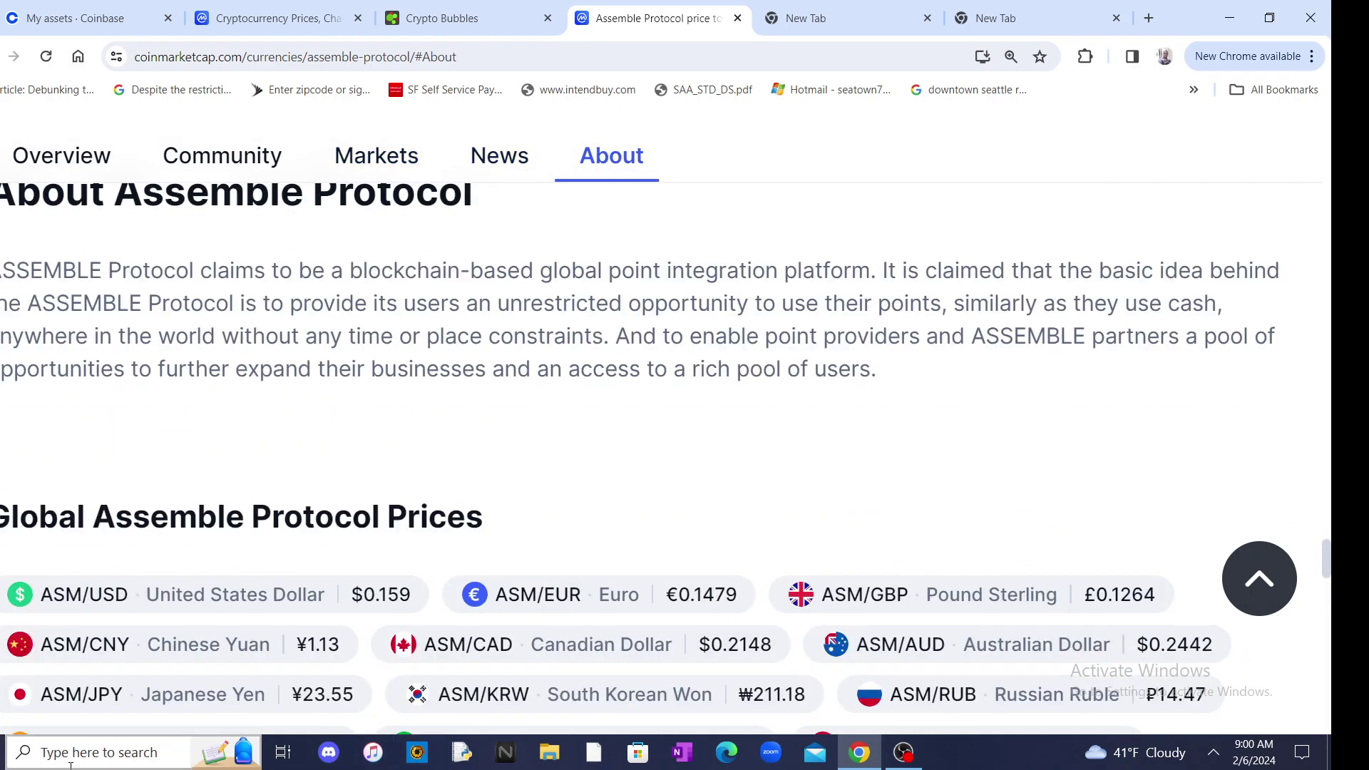
scroll(390, 428, "up", 1)
scroll(642, 470, "up", 2)
scroll(690, 484, "down", 2)
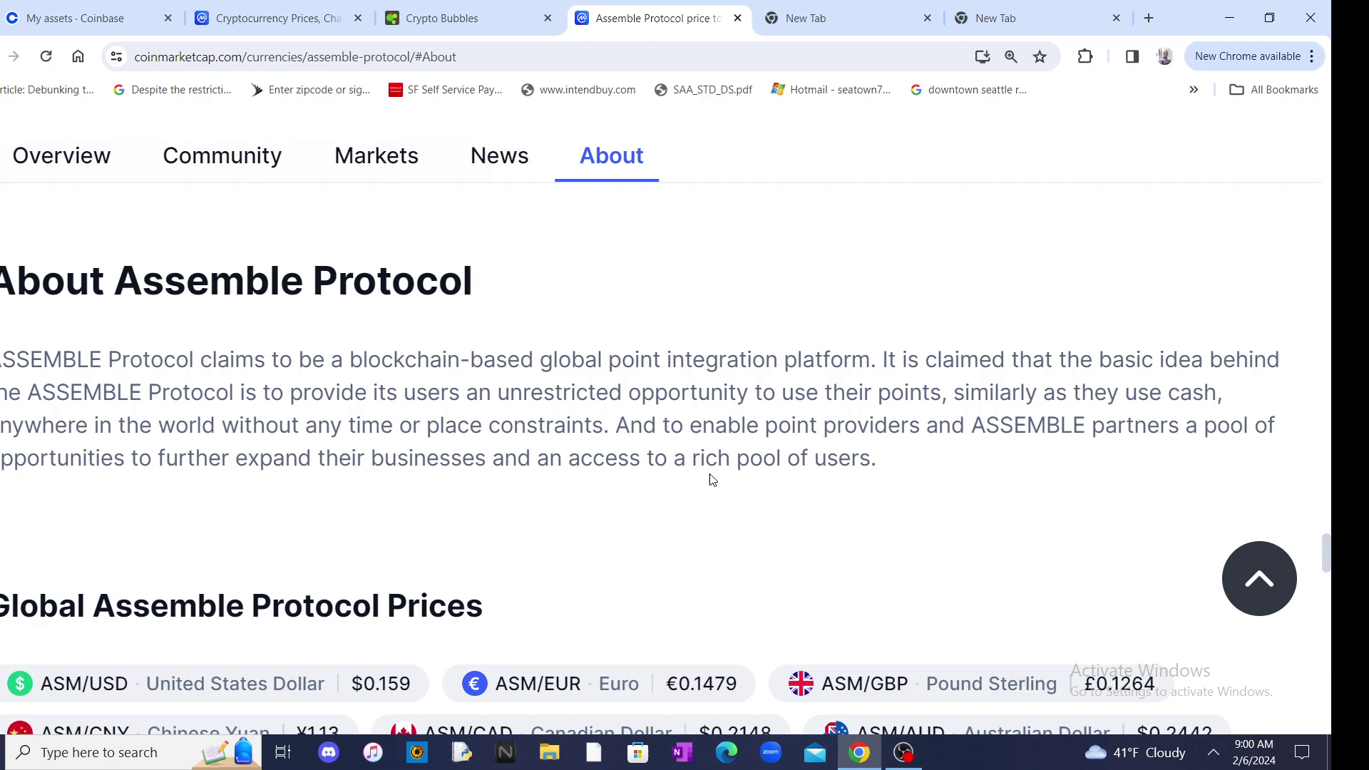
scroll(709, 477, "down", 2)
scroll(709, 476, "down", 2)
scroll(712, 471, "down", 5)
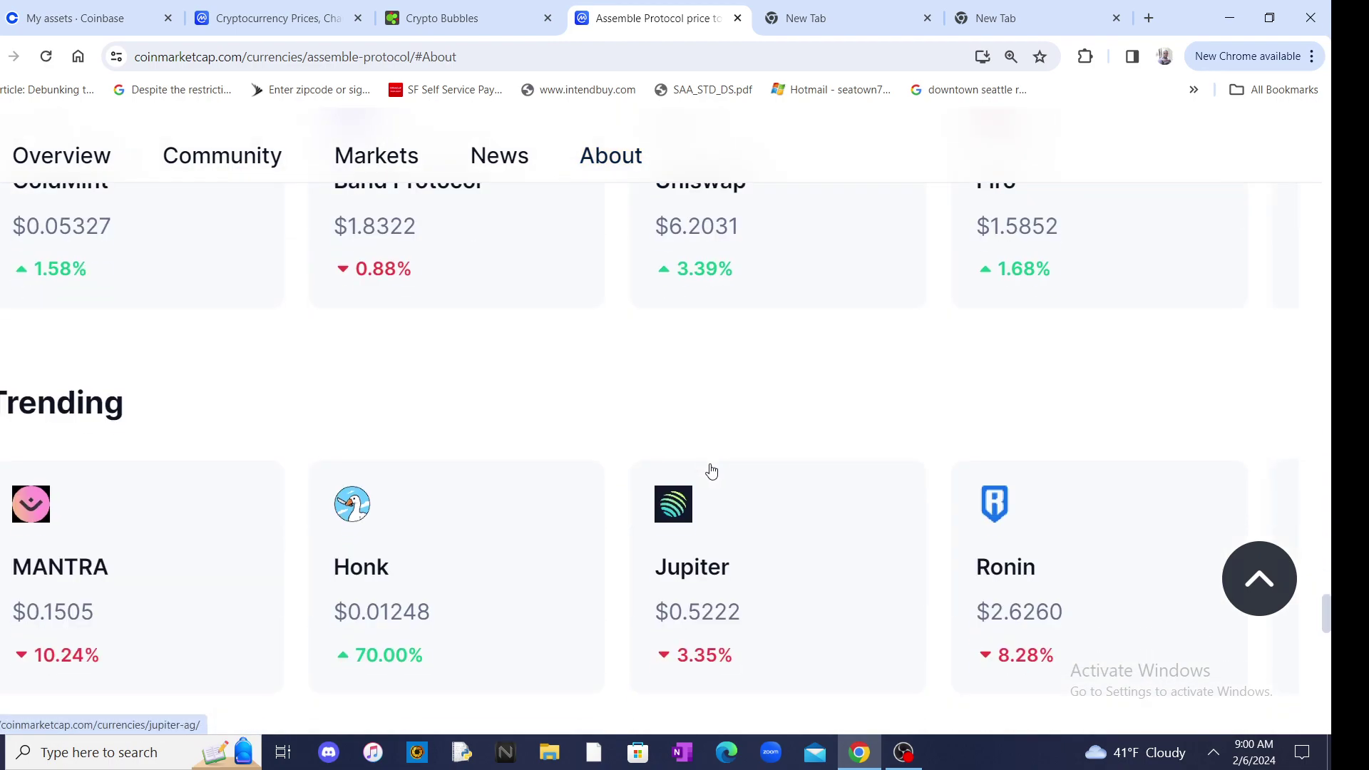
scroll(711, 444, "up", 5)
scroll(663, 375, "up", 5)
scroll(578, 183, "up", 3)
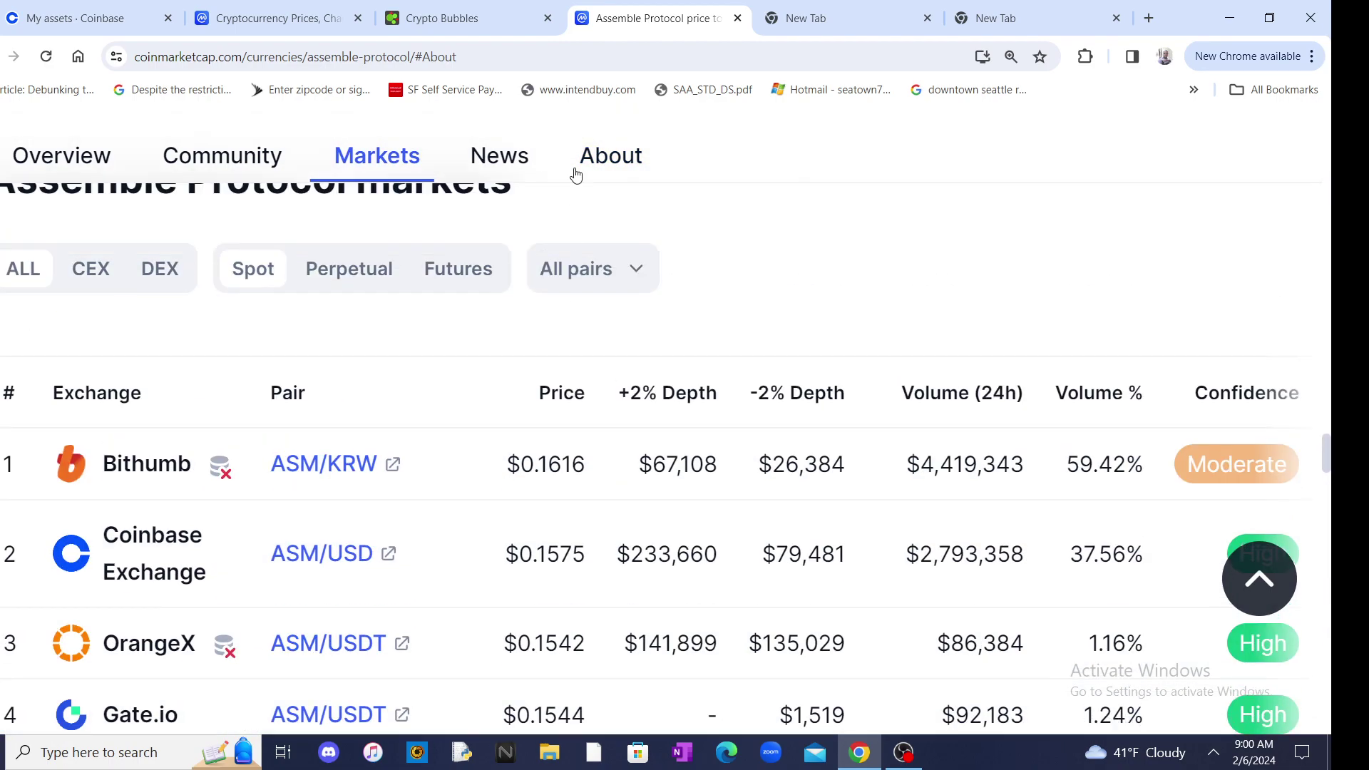
left_click(192, 159)
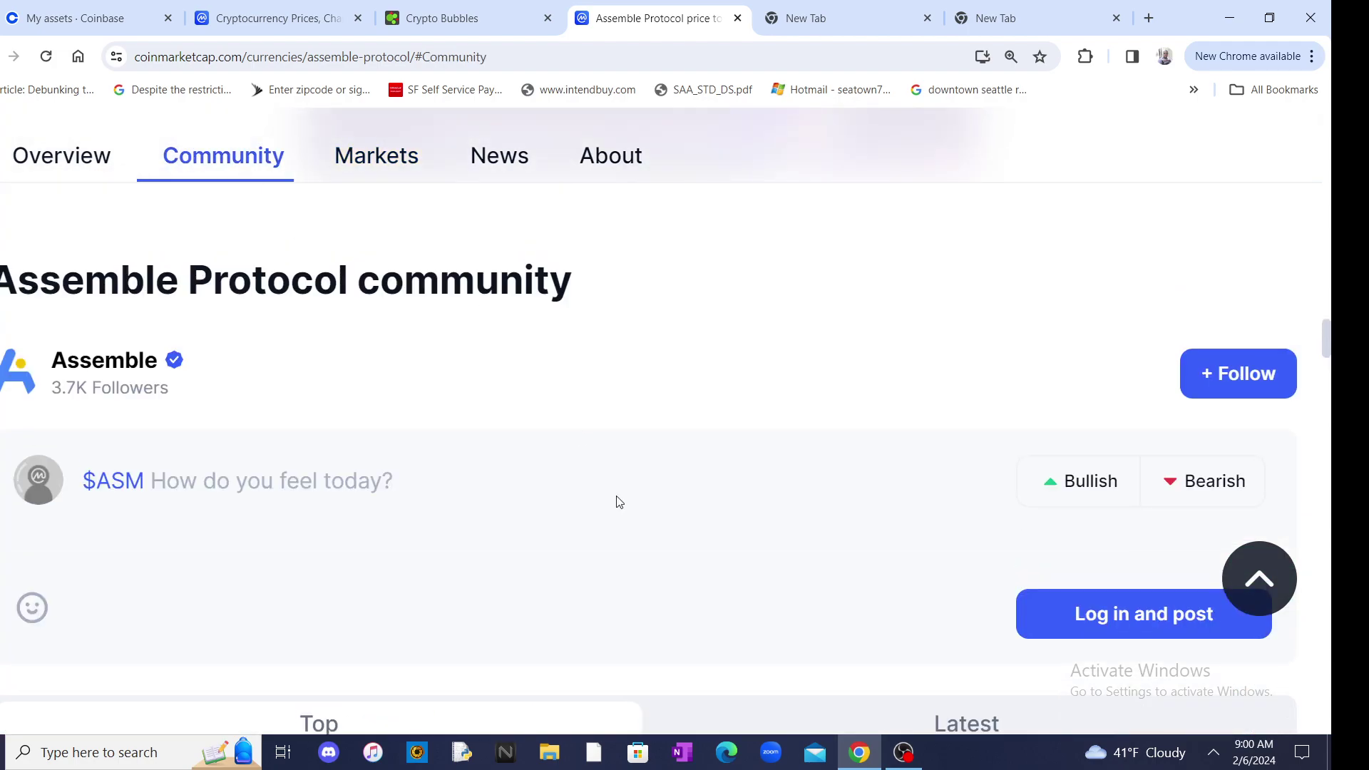
scroll(628, 455, "down", 5)
scroll(628, 456, "down", 5)
scroll(628, 455, "down", 5)
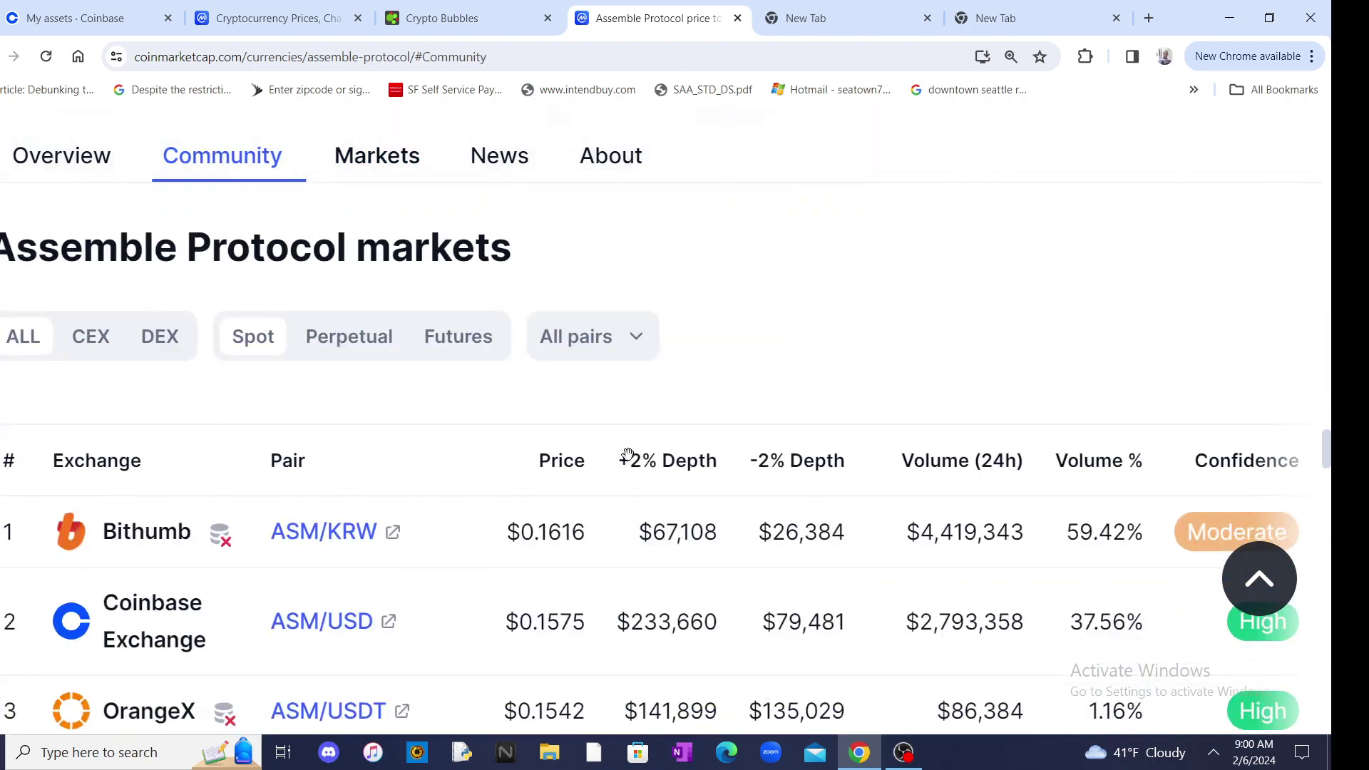
scroll(629, 455, "down", 2)
scroll(628, 454, "up", 5)
scroll(236, 293, "down", 2)
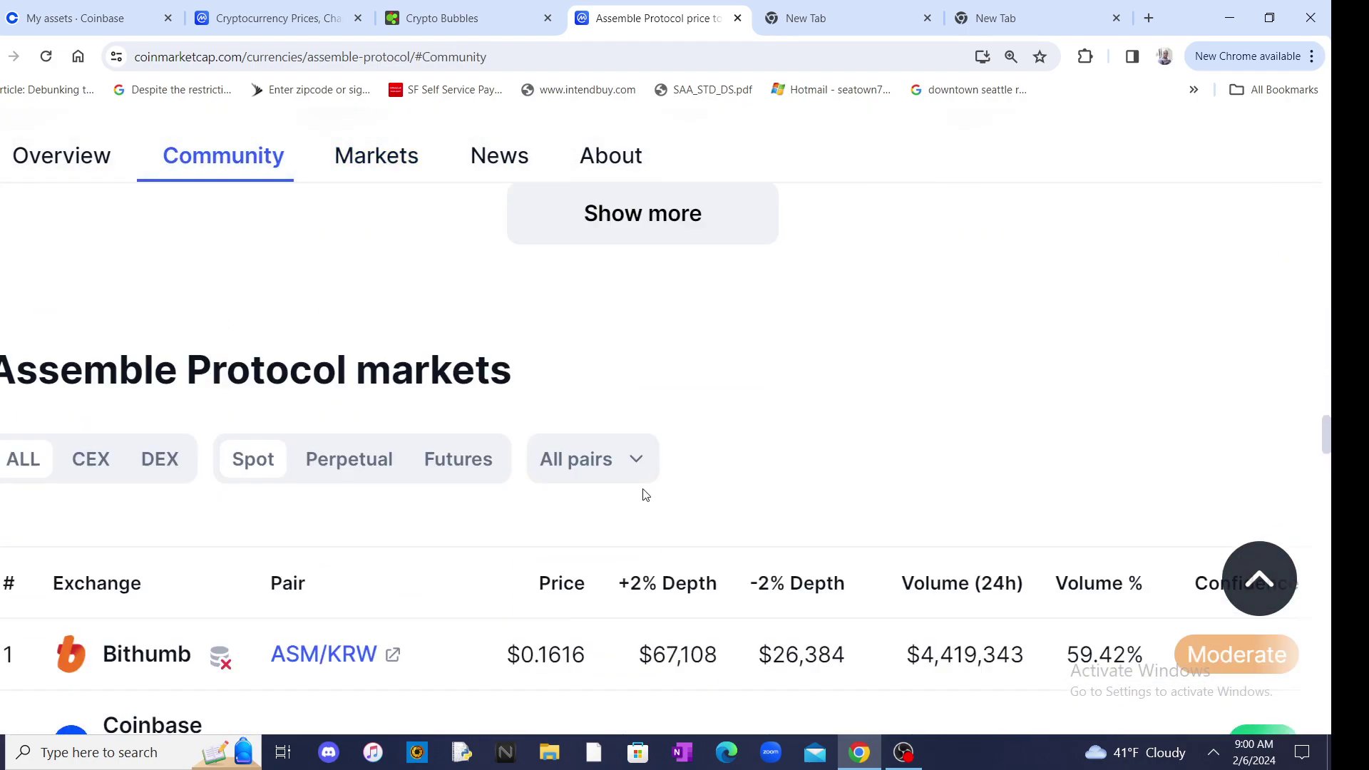
scroll(670, 329, "up", 1)
Step: Open the full $ASM community search results in a new tab via Show more
left_click(638, 357)
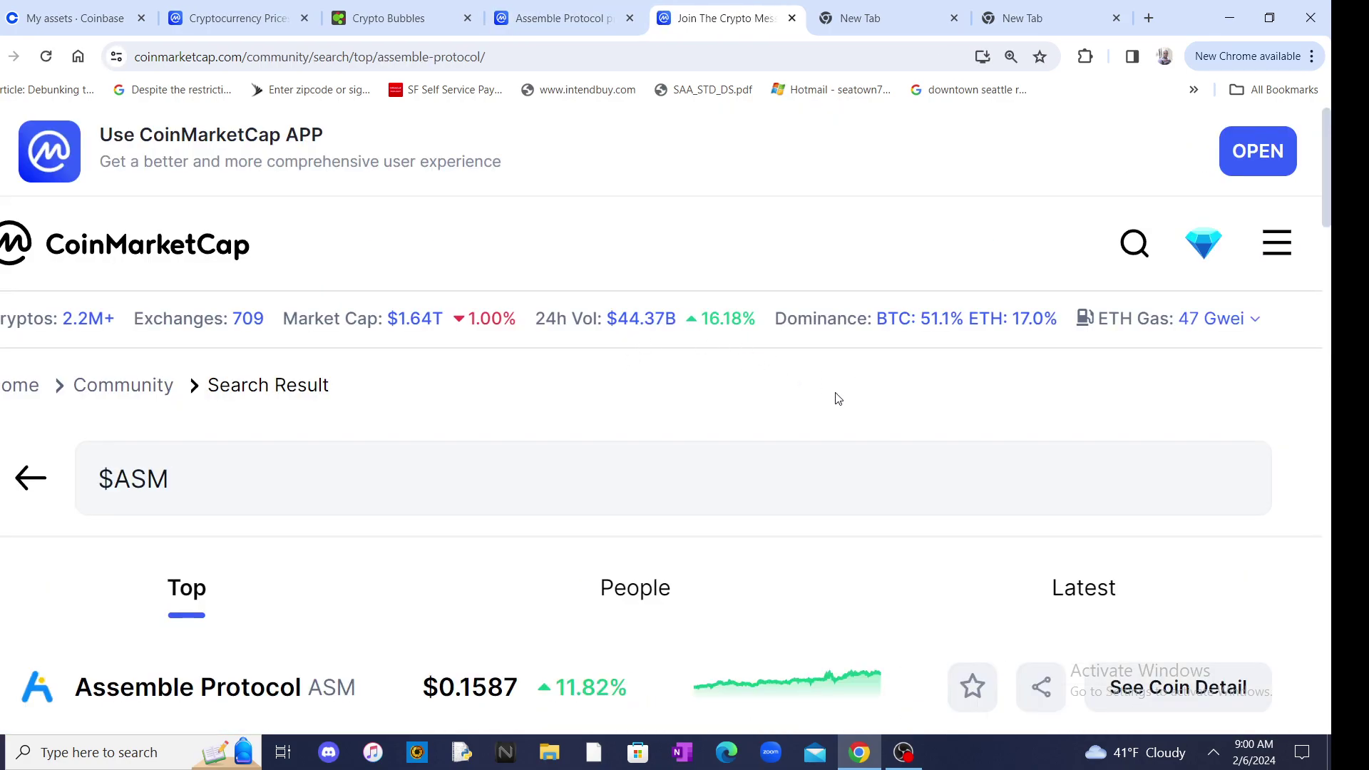
scroll(823, 406, "down", 2)
scroll(796, 436, "down", 2)
scroll(782, 434, "down", 3)
scroll(782, 433, "down", 1)
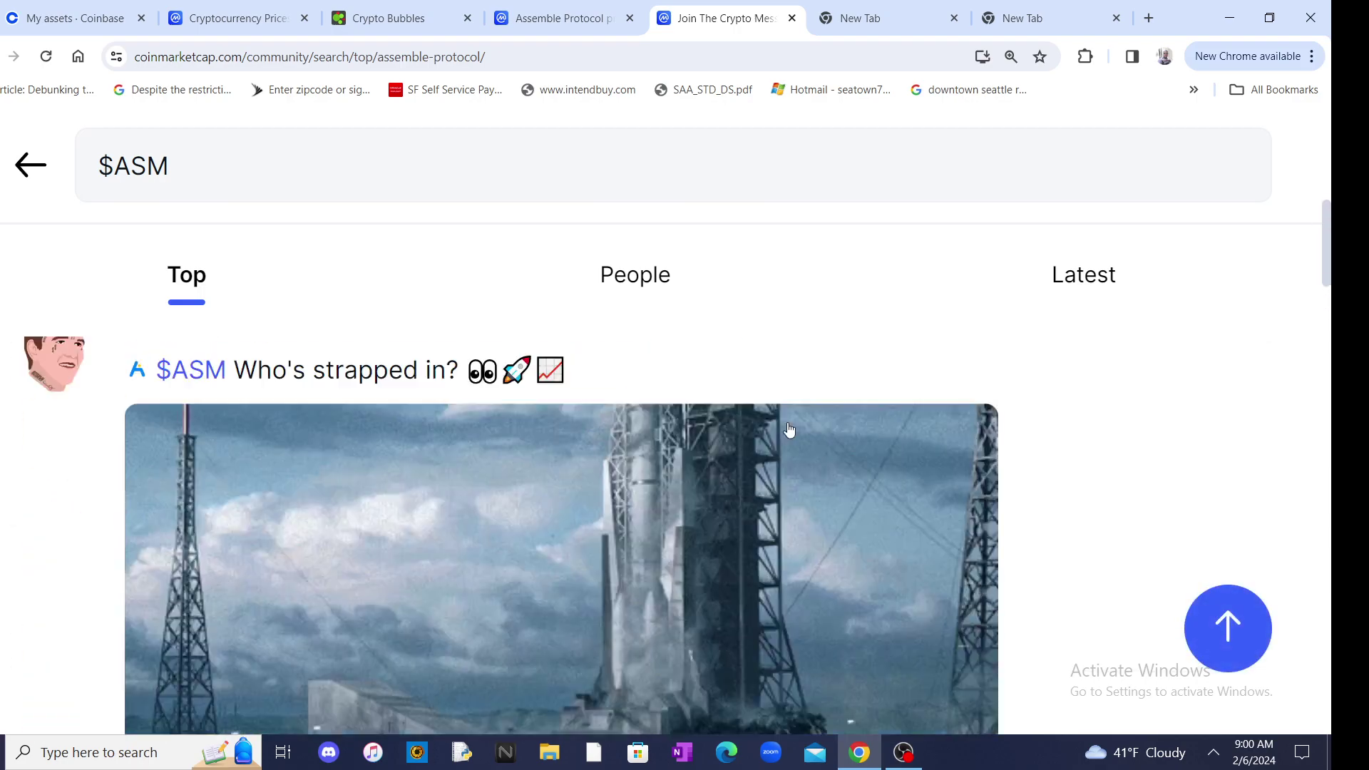
scroll(791, 427, "down", 5)
scroll(865, 424, "down", 2)
scroll(863, 422, "up", 1)
scroll(864, 425, "up", 1)
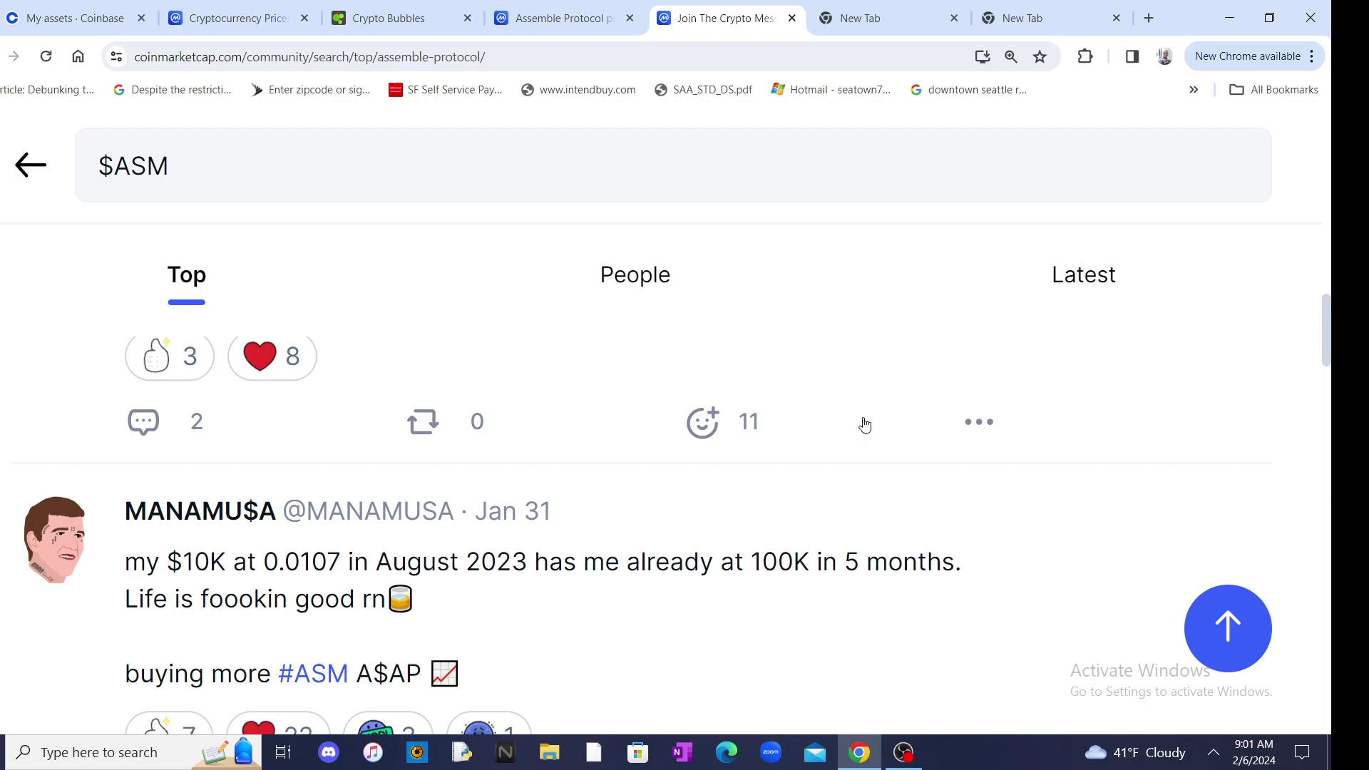
scroll(941, 450, "down", 1)
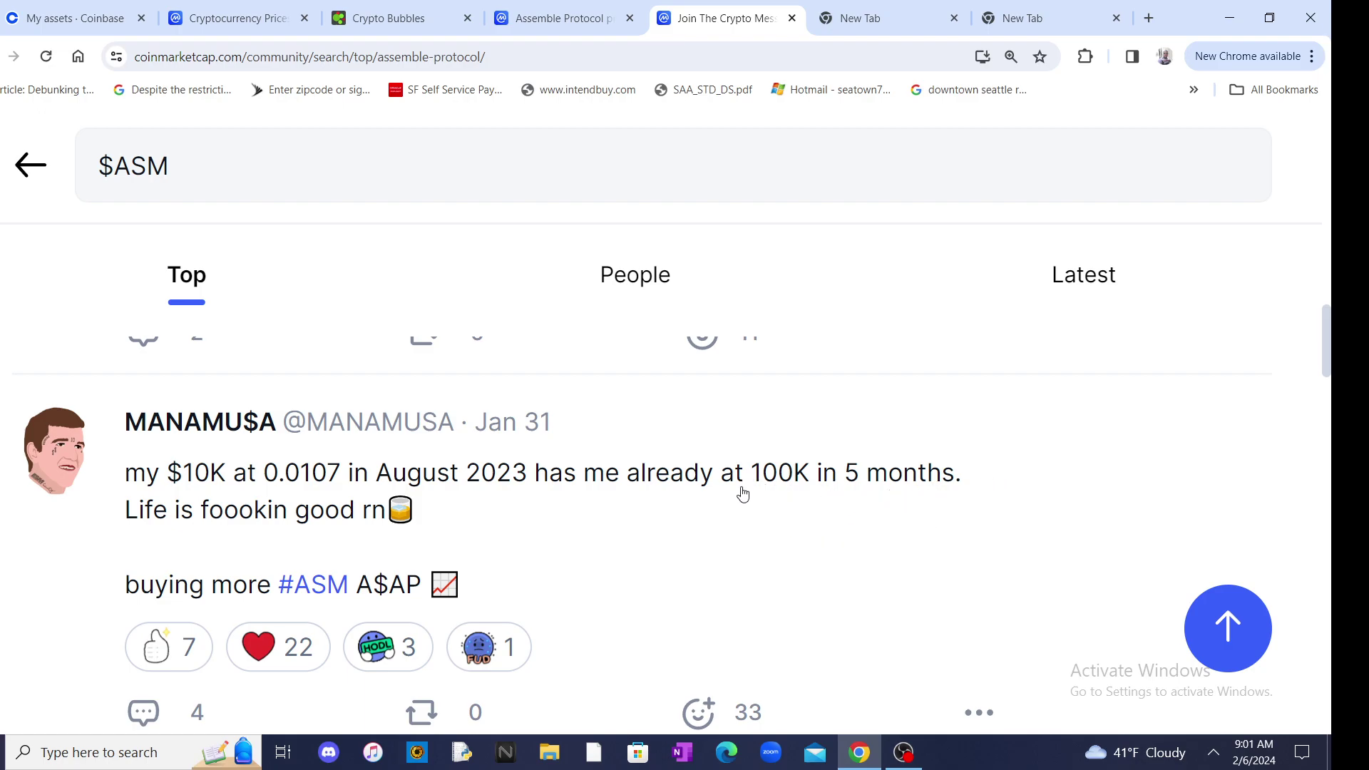
scroll(764, 482, "down", 2)
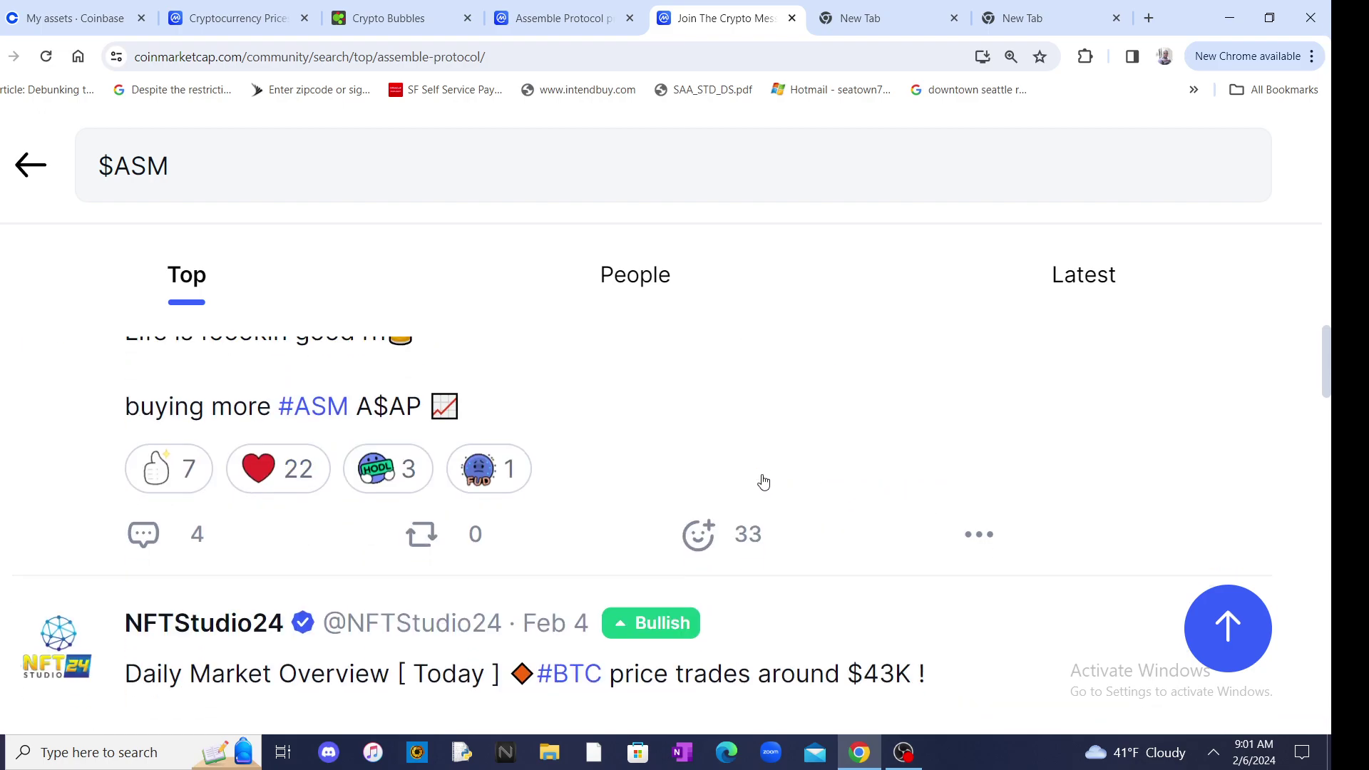
scroll(763, 482, "up", 2)
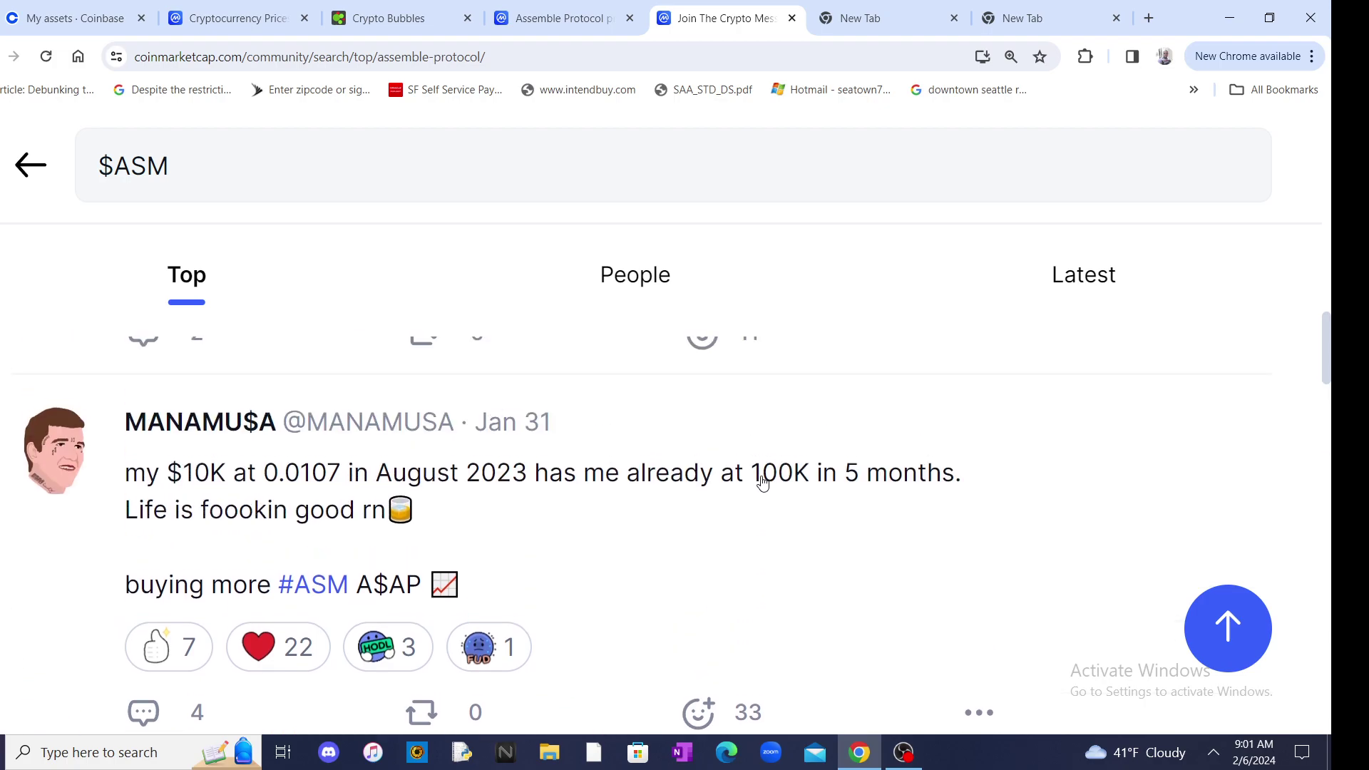
scroll(819, 474, "down", 2)
scroll(820, 474, "down", 1)
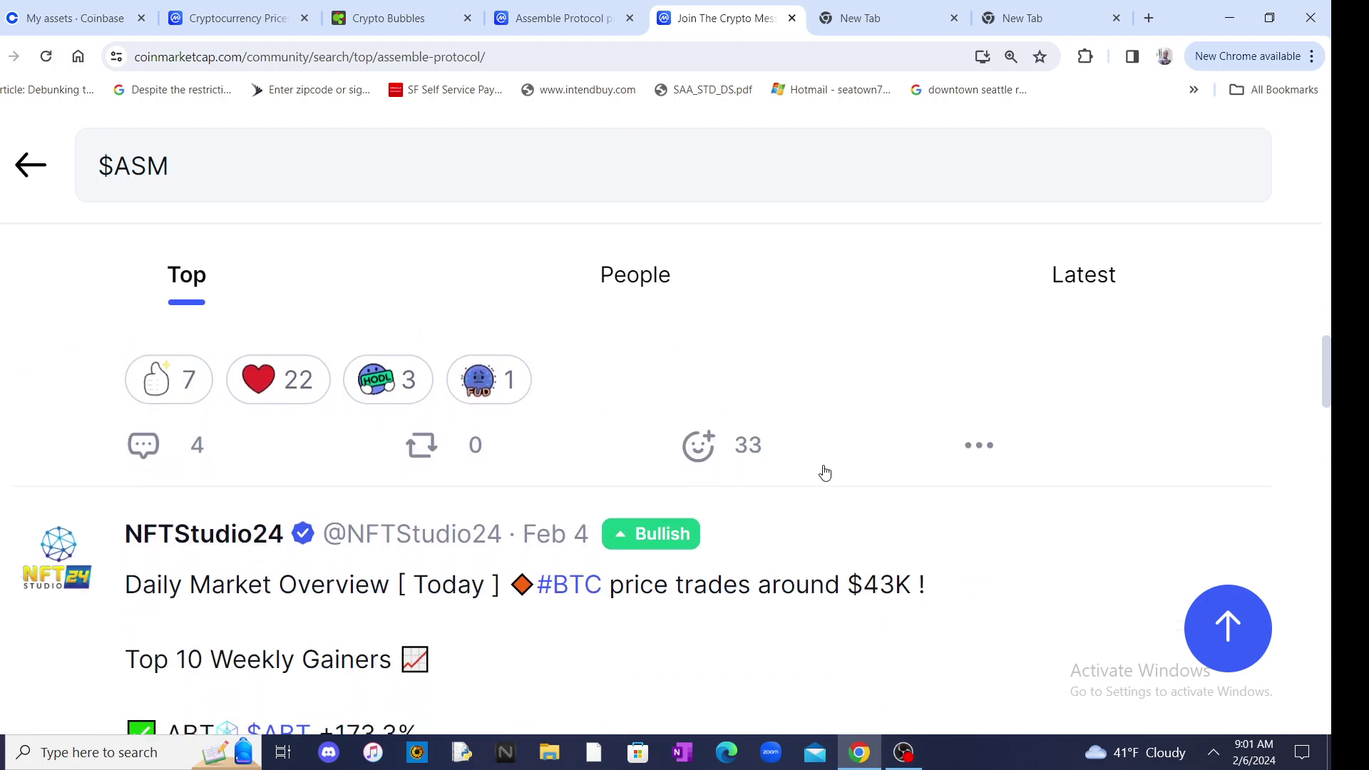
scroll(825, 471, "down", 1)
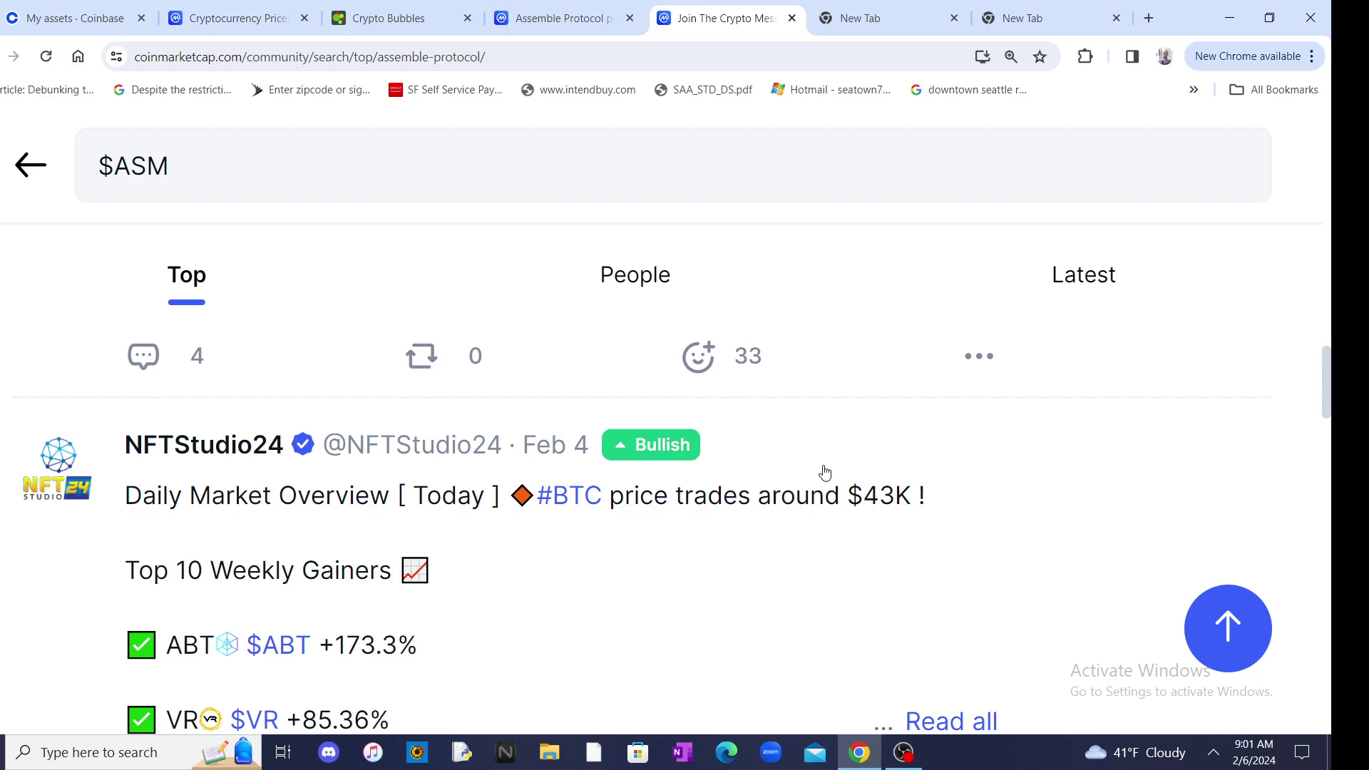
scroll(825, 472, "down", 1)
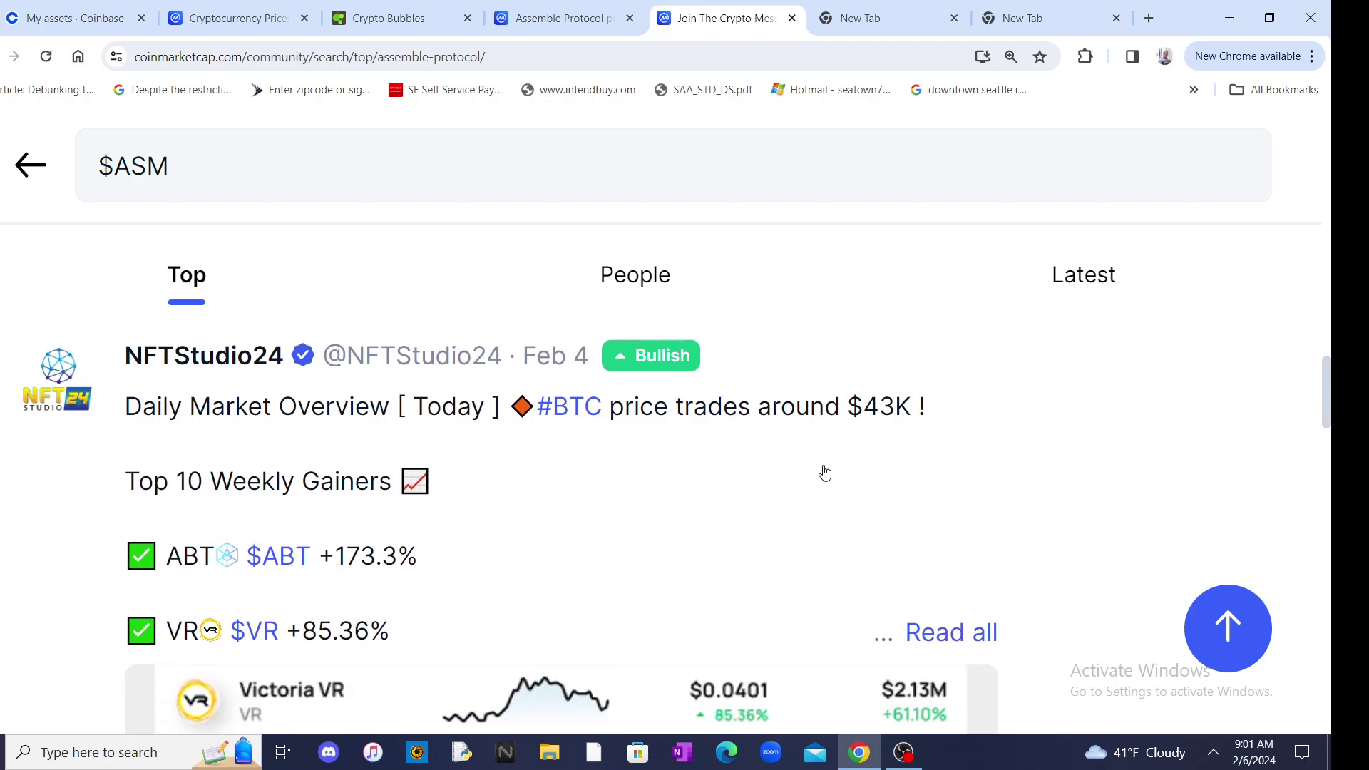
scroll(831, 474, "down", 4)
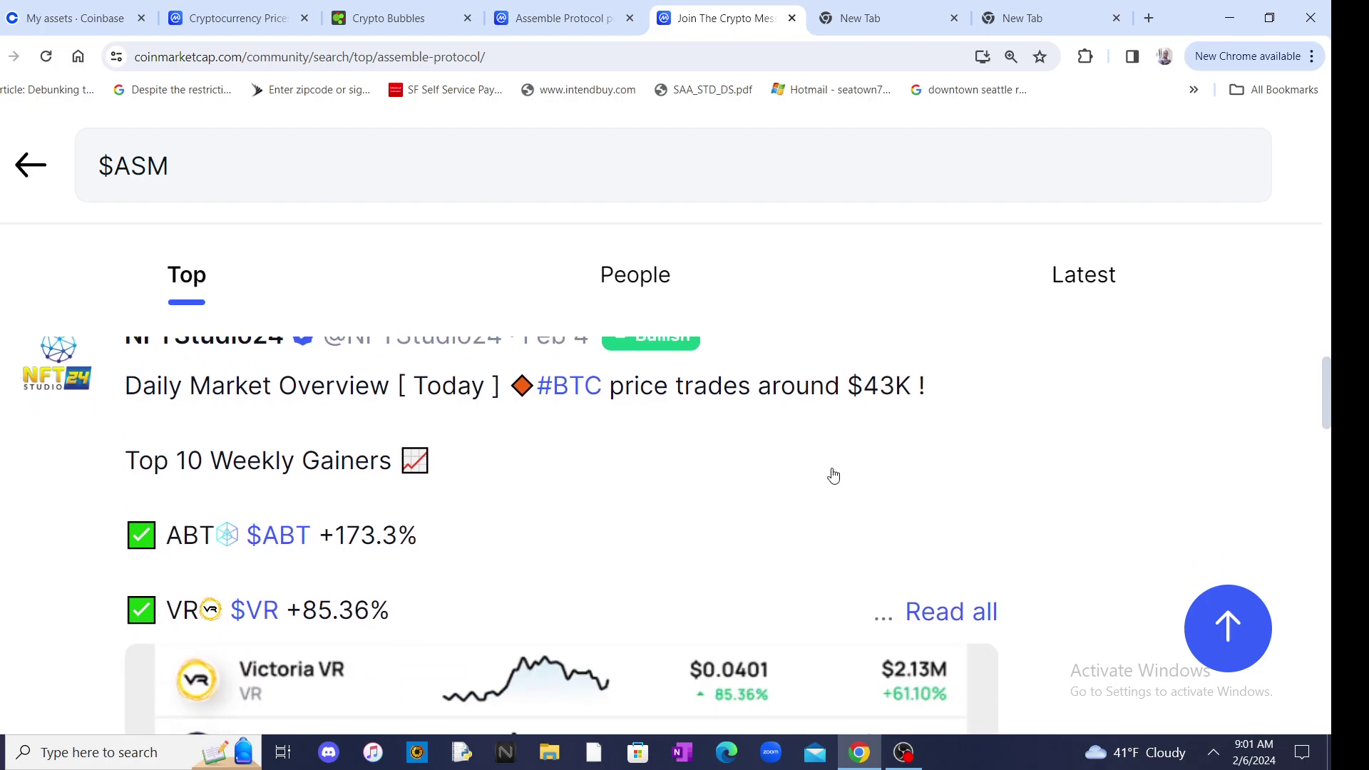
scroll(833, 475, "down", 4)
scroll(835, 464, "up", 3)
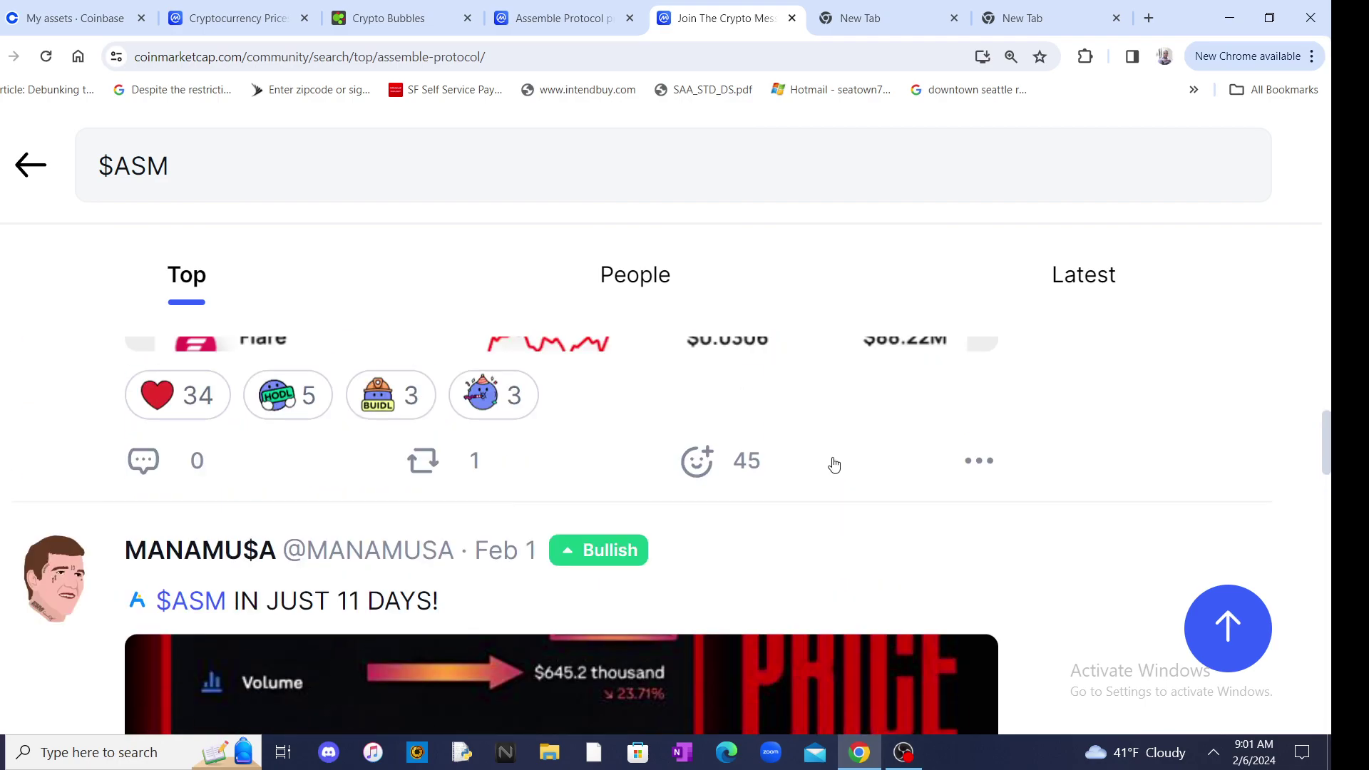
scroll(834, 465, "down", 4)
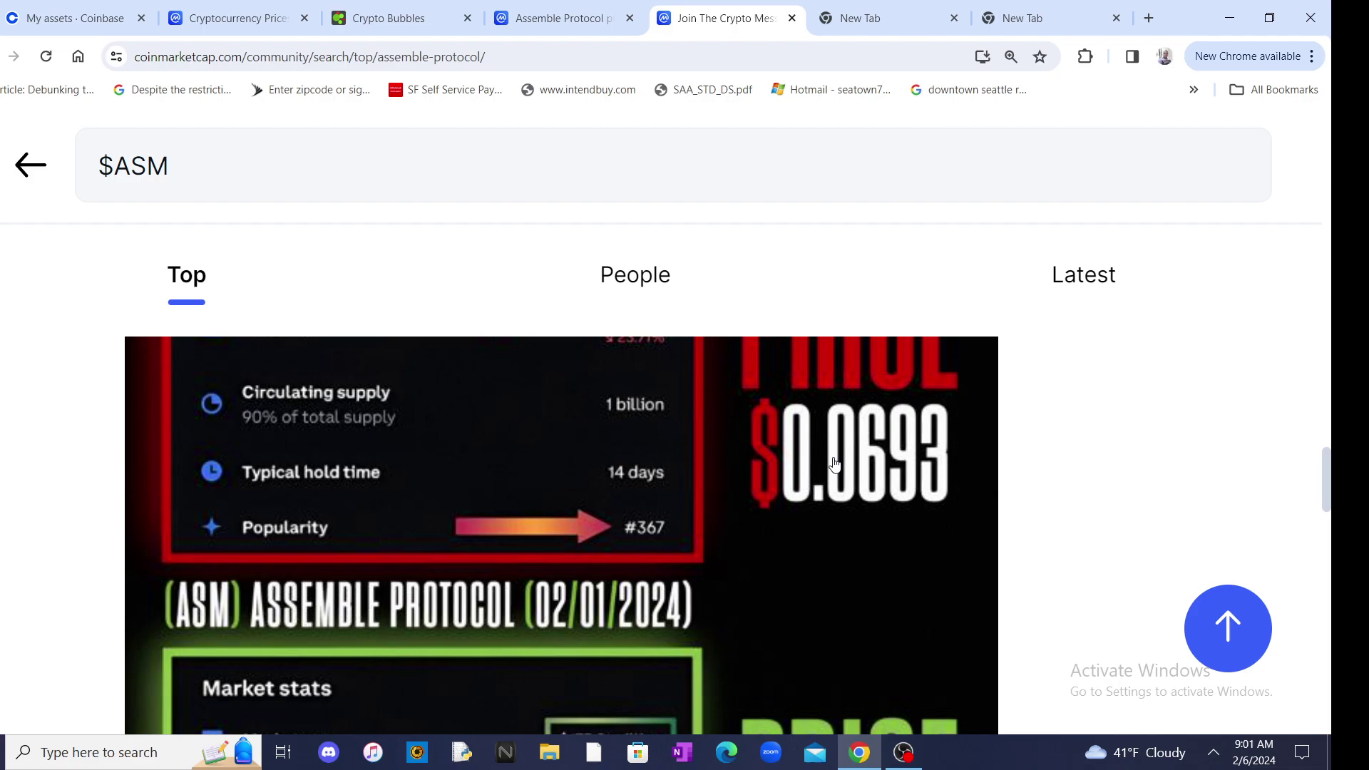
scroll(834, 464, "up", 2)
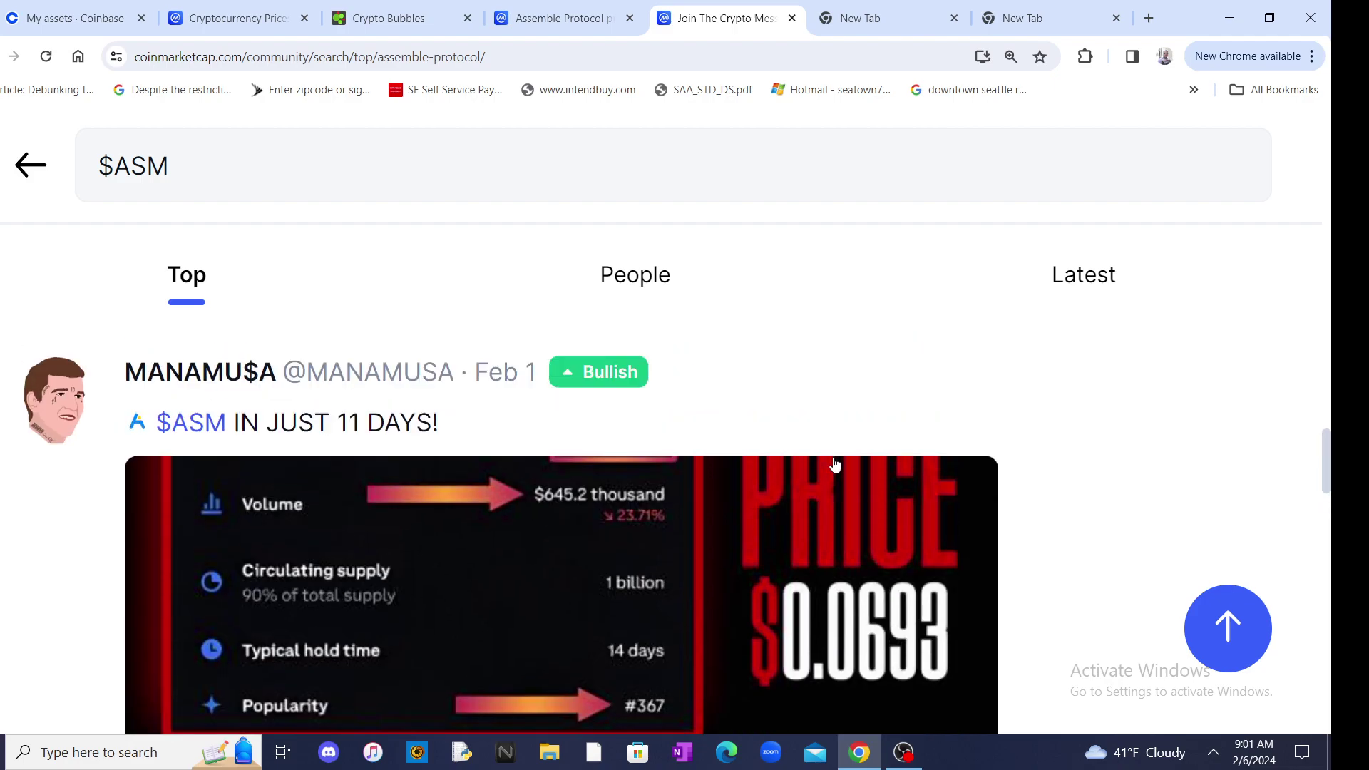
scroll(834, 464, "down", 3)
scroll(834, 464, "down", 1)
scroll(834, 464, "down", 2)
scroll(834, 465, "down", 2)
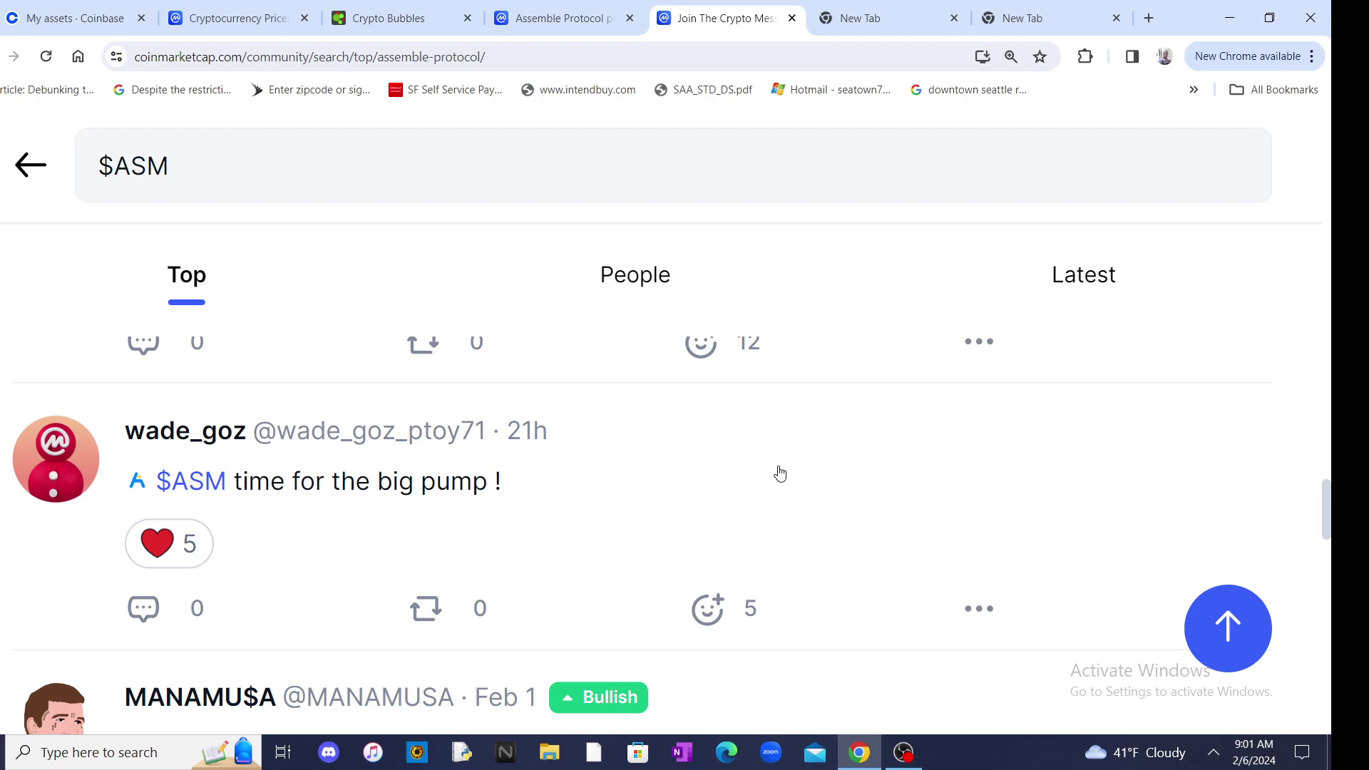
scroll(781, 474, "down", 3)
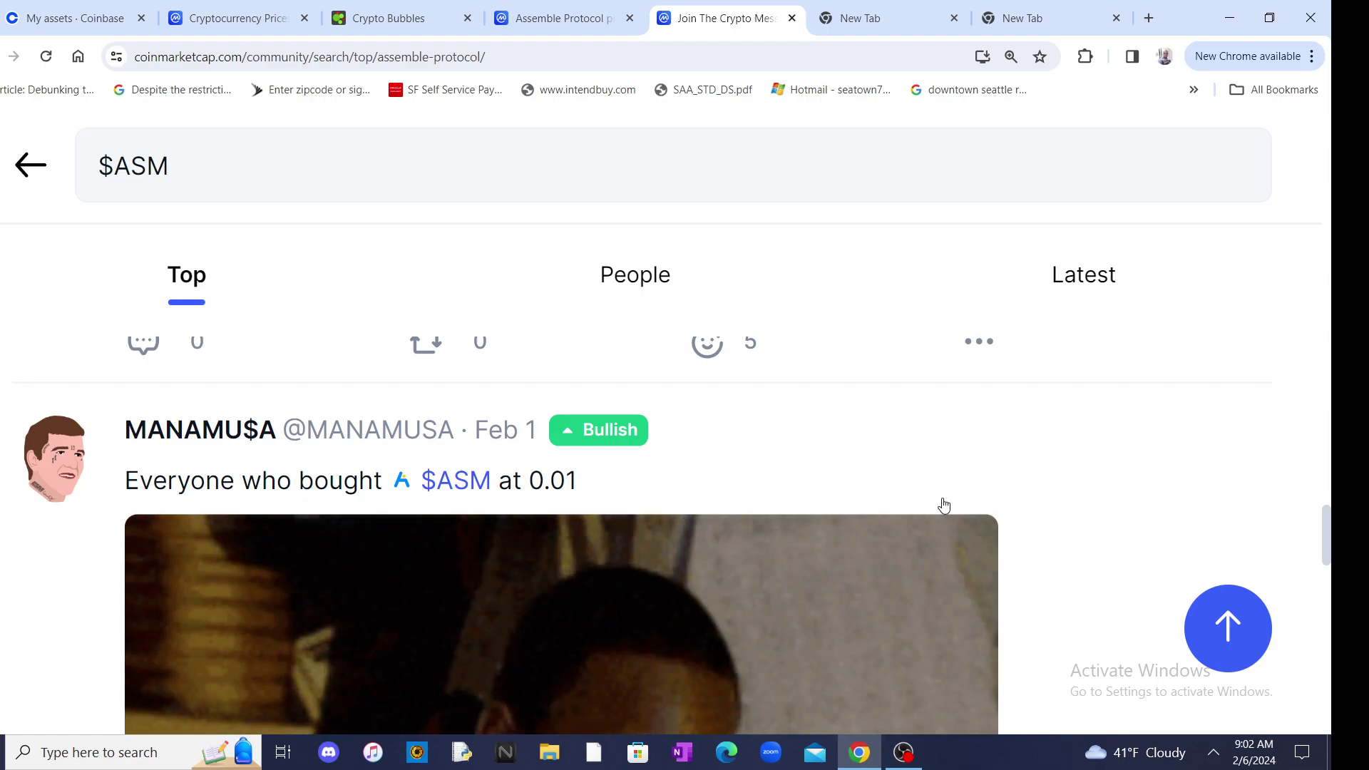
scroll(941, 507, "down", 3)
scroll(930, 517, "down", 2)
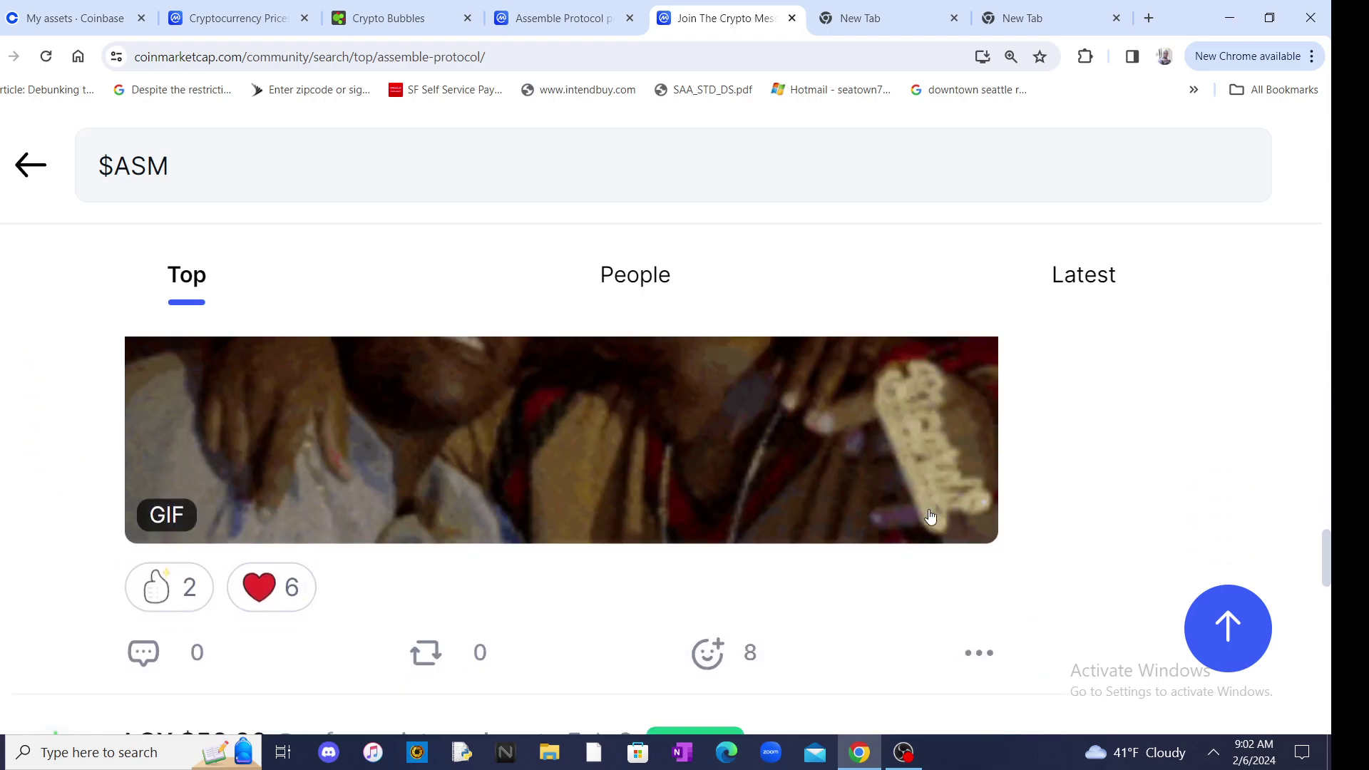
scroll(930, 516, "down", 2)
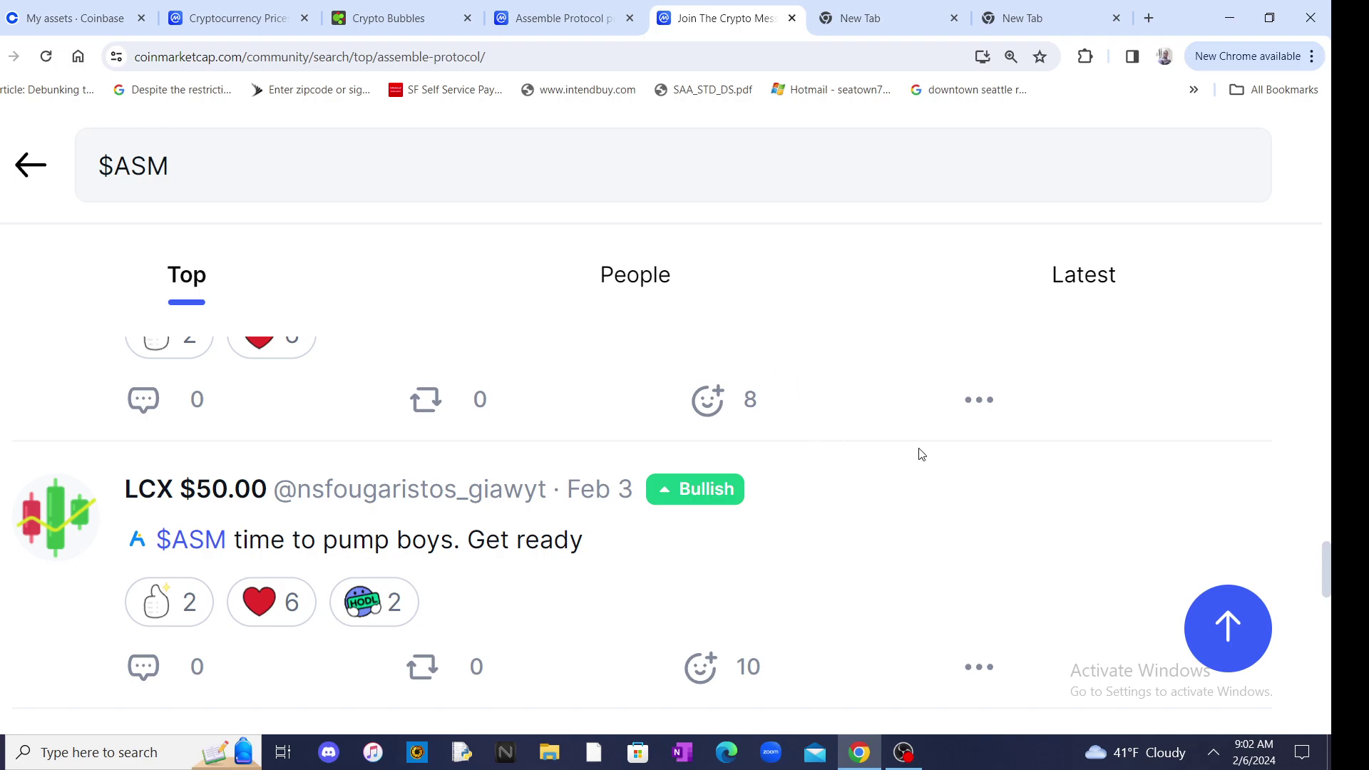
scroll(920, 455, "down", 2)
scroll(922, 456, "down", 2)
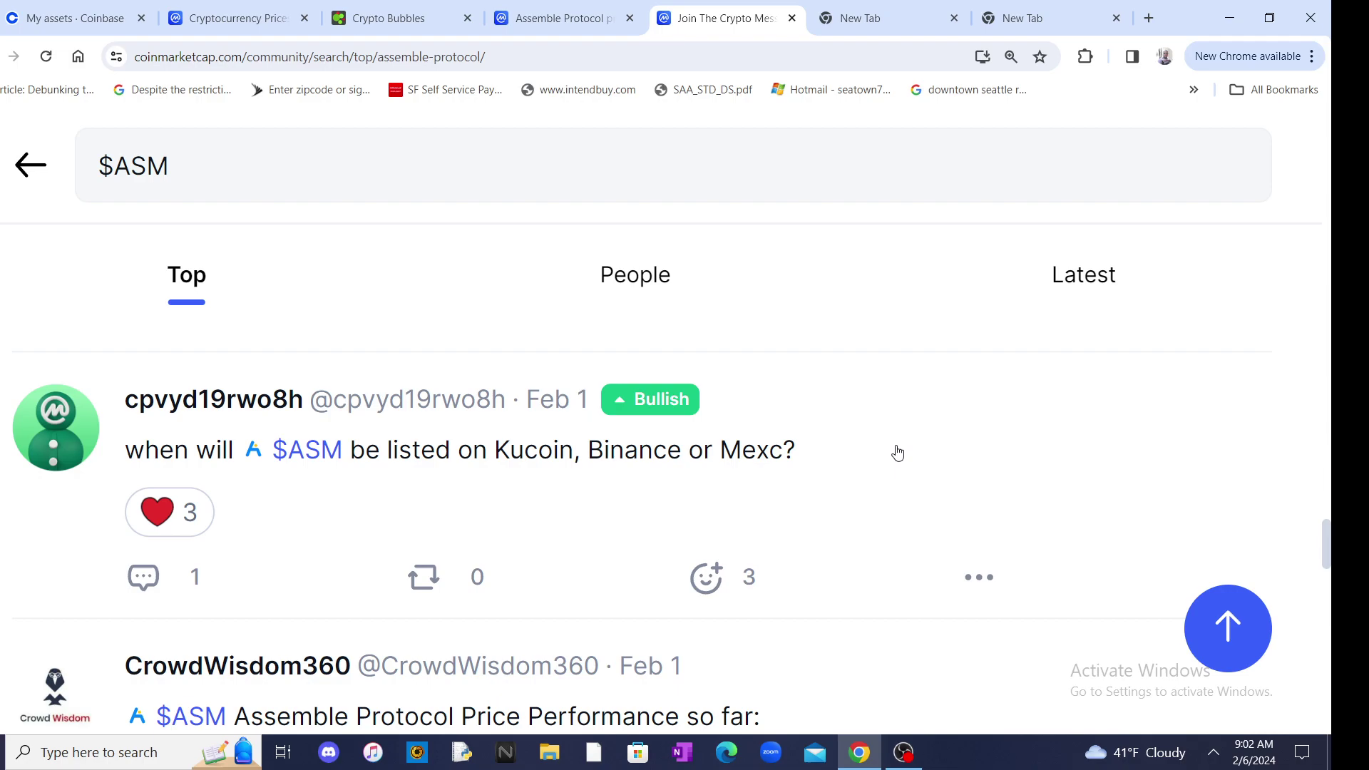
scroll(897, 453, "down", 3)
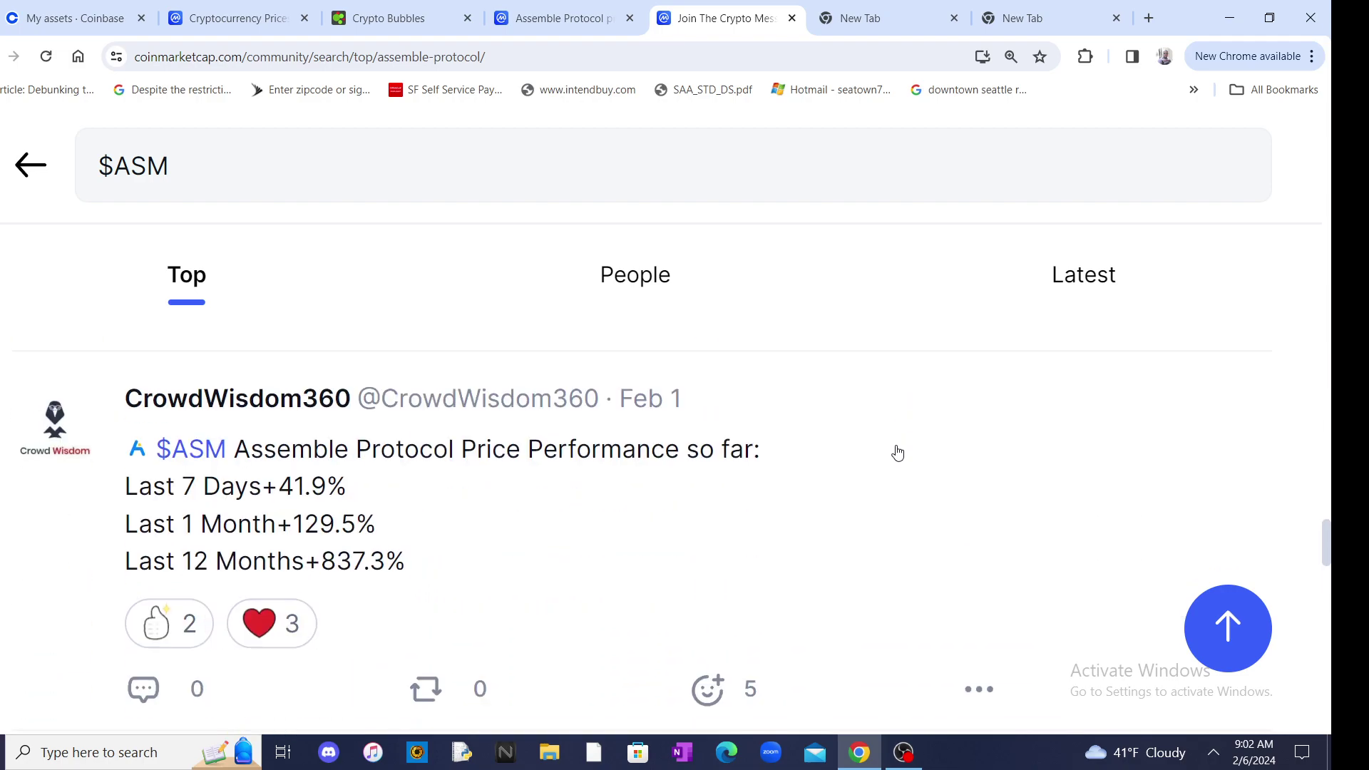
scroll(898, 452, "down", 2)
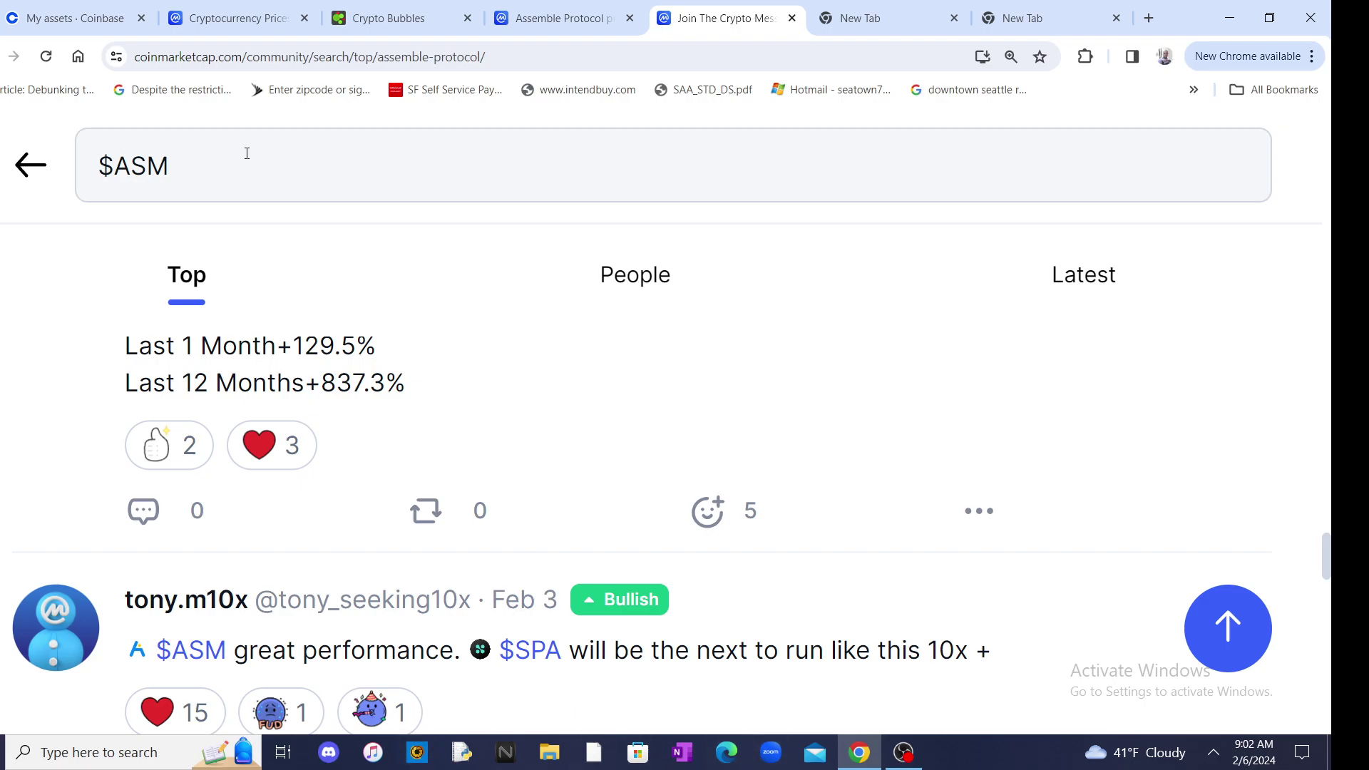
Step: Review ASM's bubble popup ($0.155, rank 222) and its Trade exchange list, then close it
left_click(342, 11)
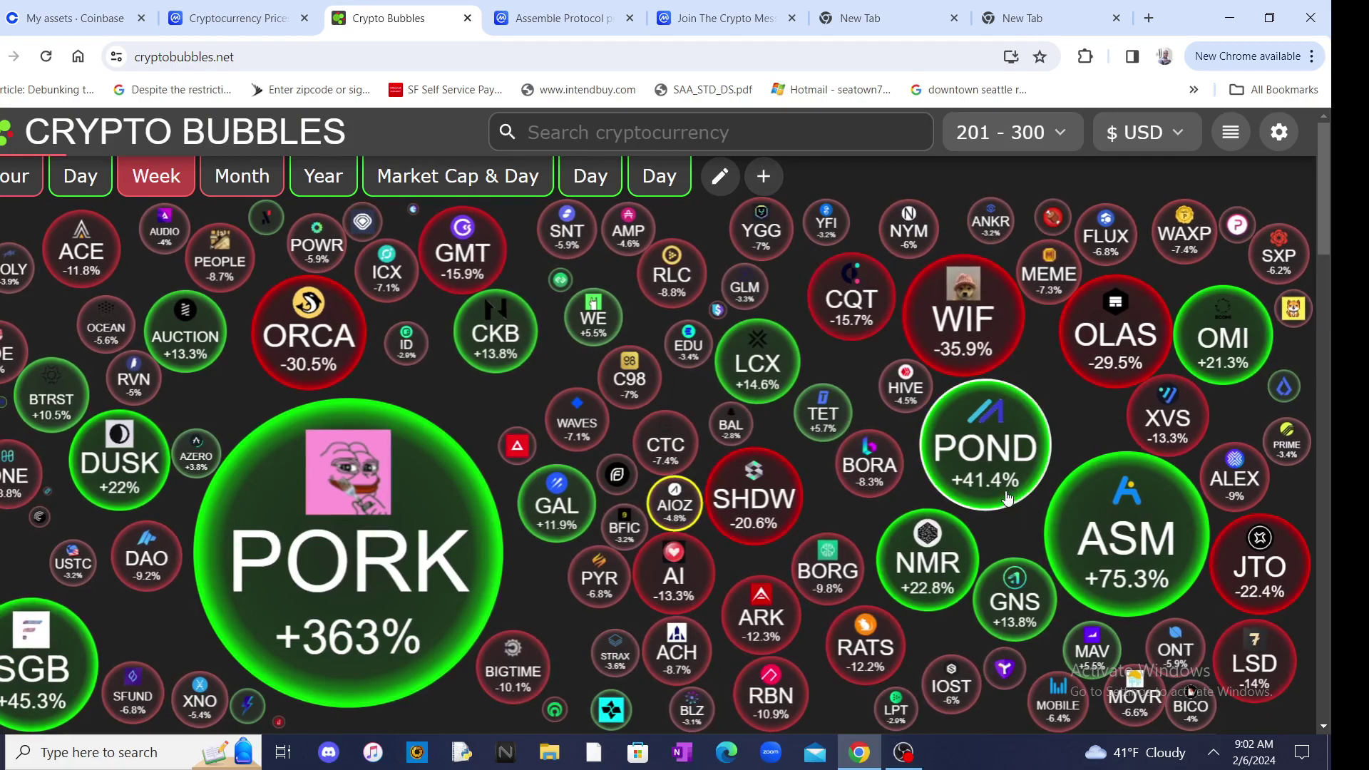
left_click(1118, 547)
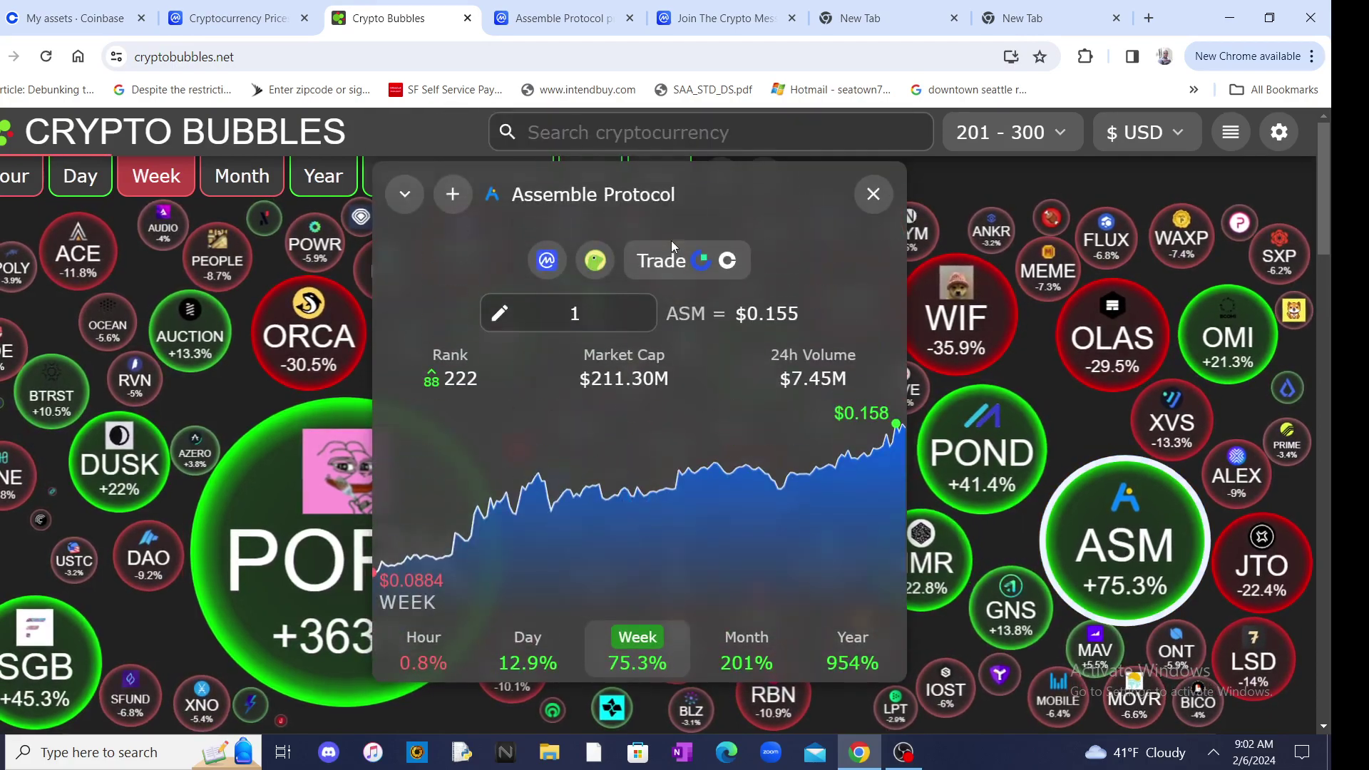
left_click(701, 263)
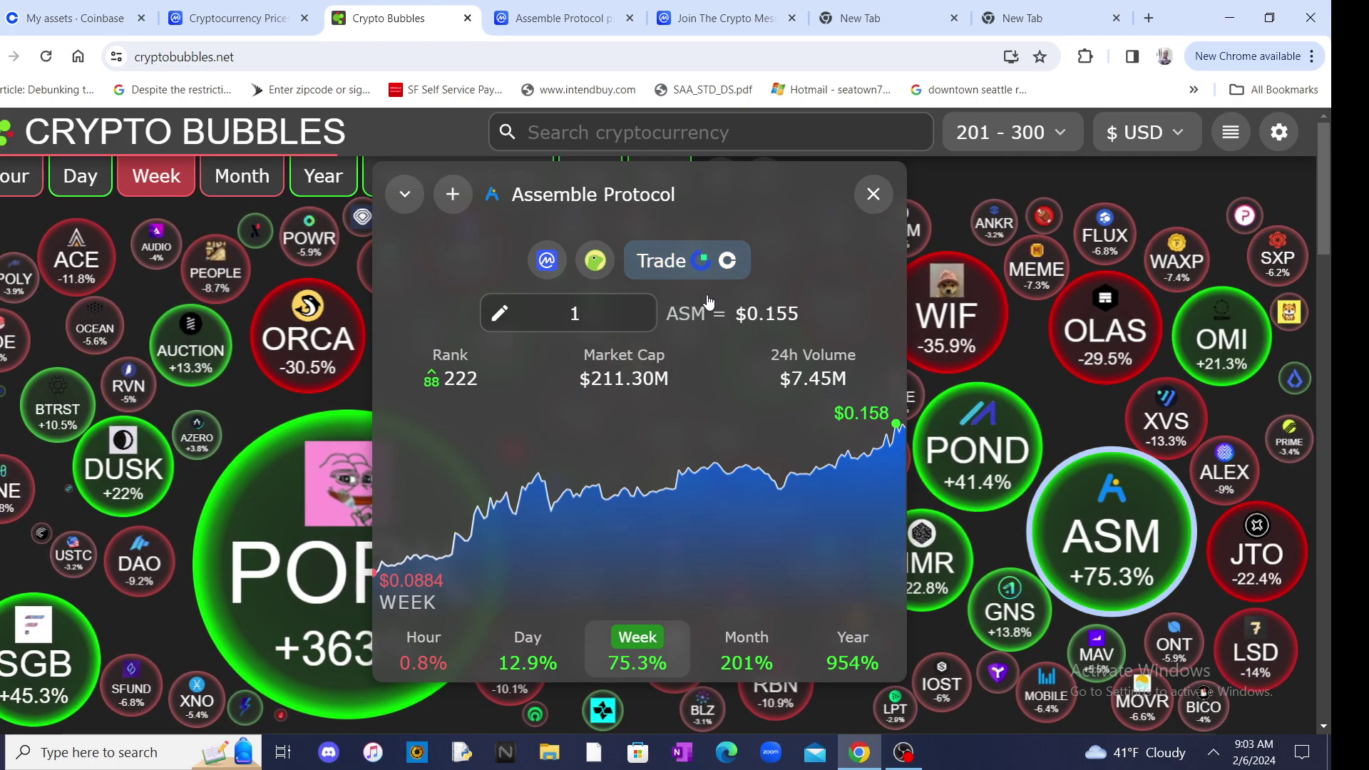
left_click(686, 259)
left_click(873, 194)
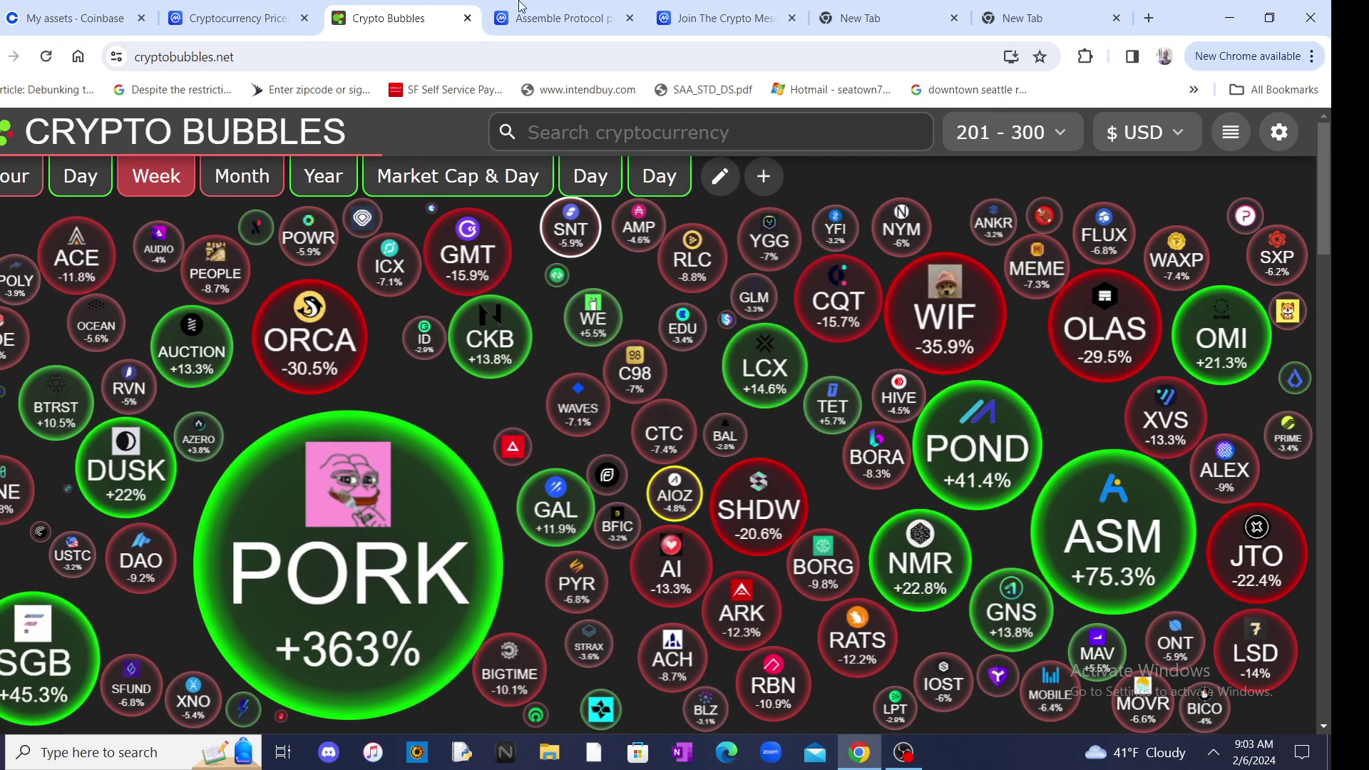
Step: Go back to CoinMarketCap's $ASM community search results tab
left_click(542, 9)
left_click(737, 9)
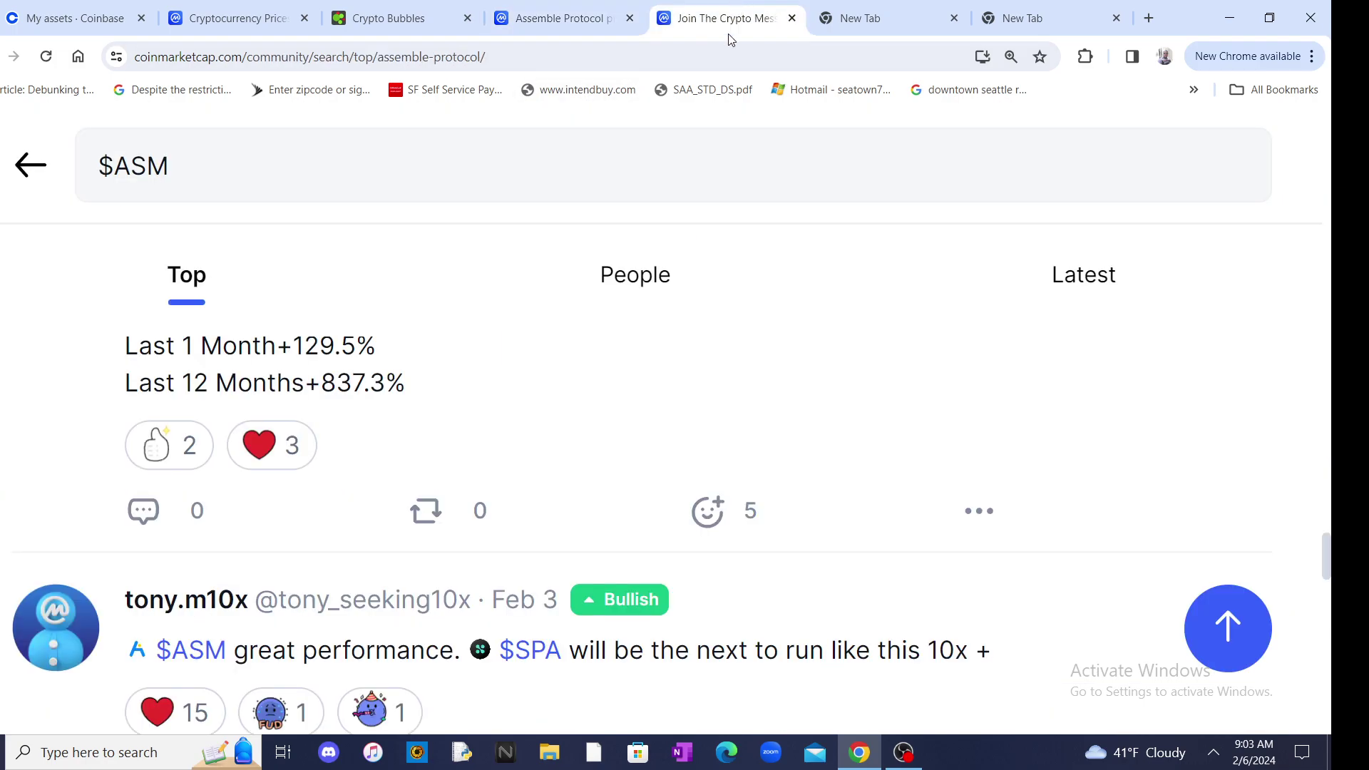
scroll(649, 278, "down", 1)
scroll(662, 277, "down", 1)
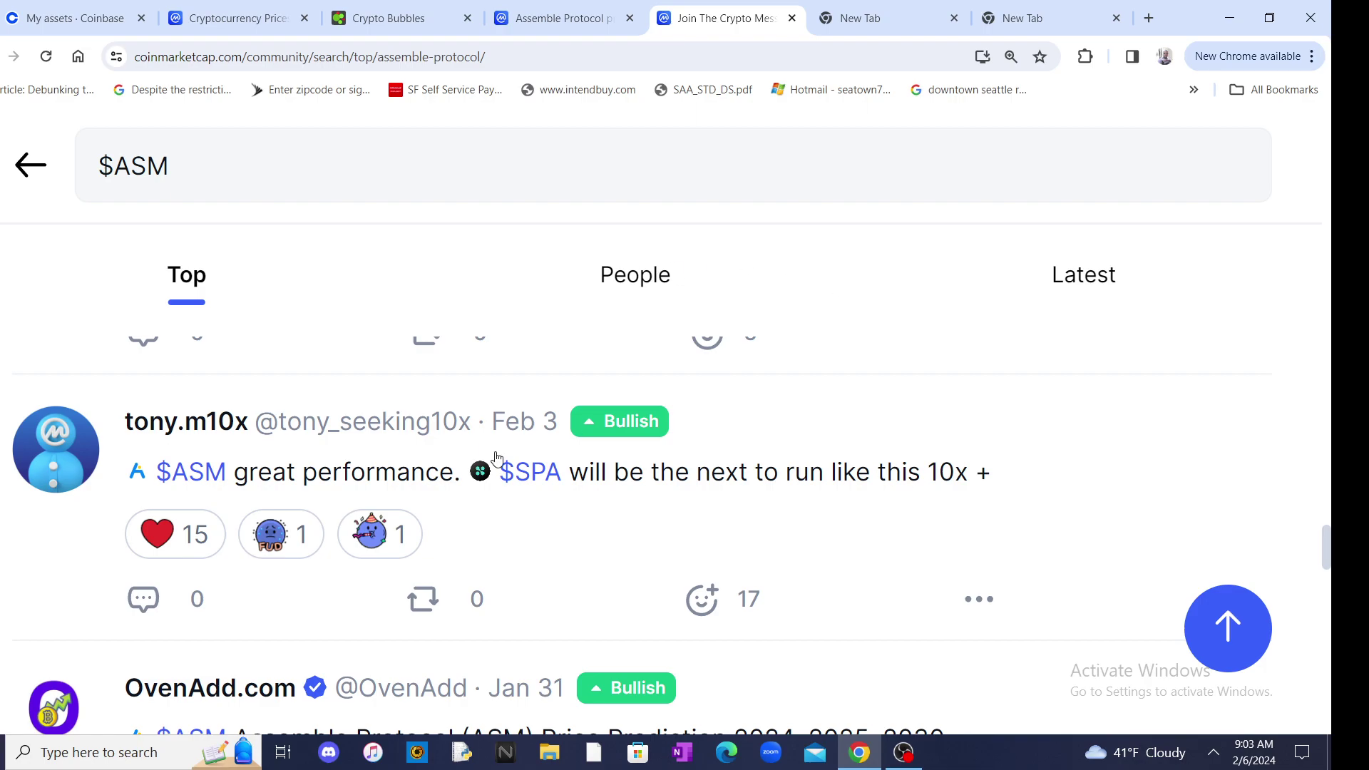
scroll(642, 449, "down", 3)
scroll(666, 455, "up", 1)
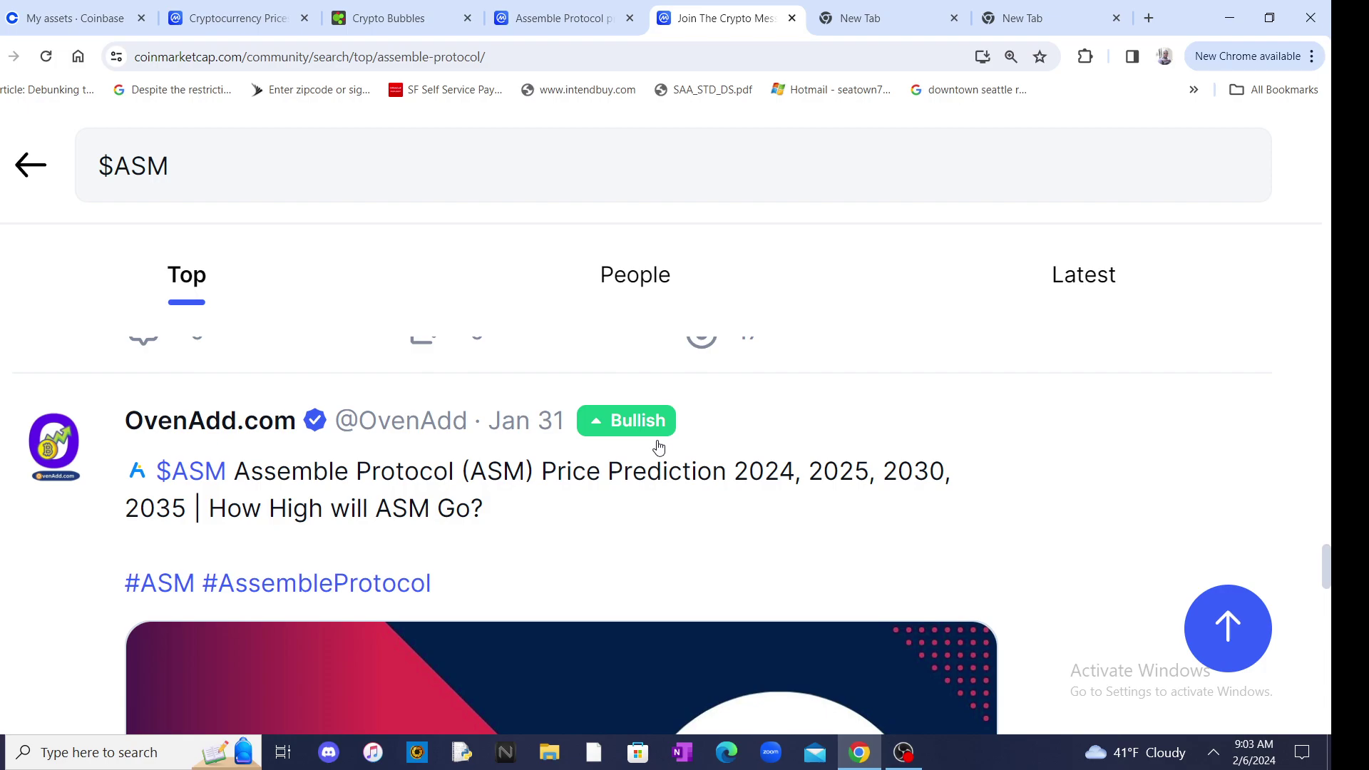
scroll(685, 417, "down", 2)
scroll(724, 399, "down", 5)
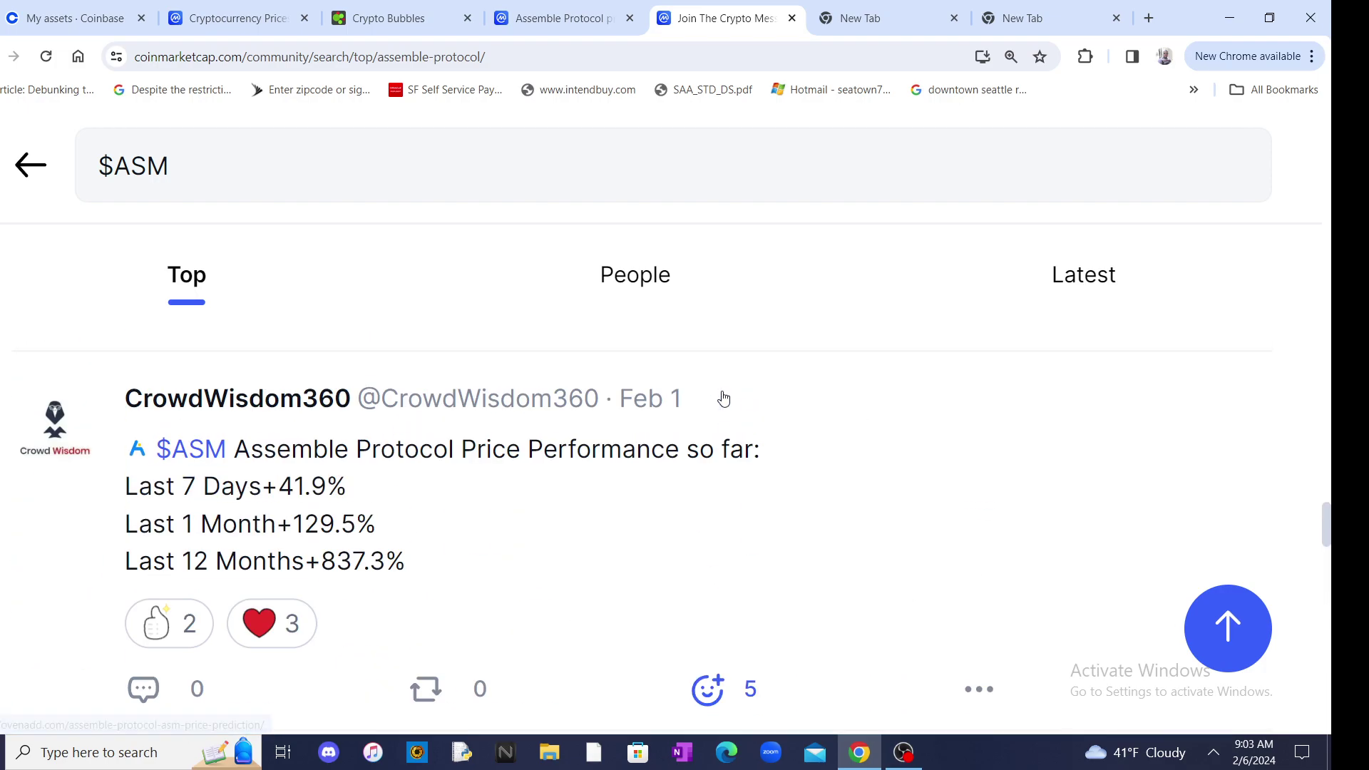
scroll(724, 399, "down", 3)
scroll(724, 396, "up", 1)
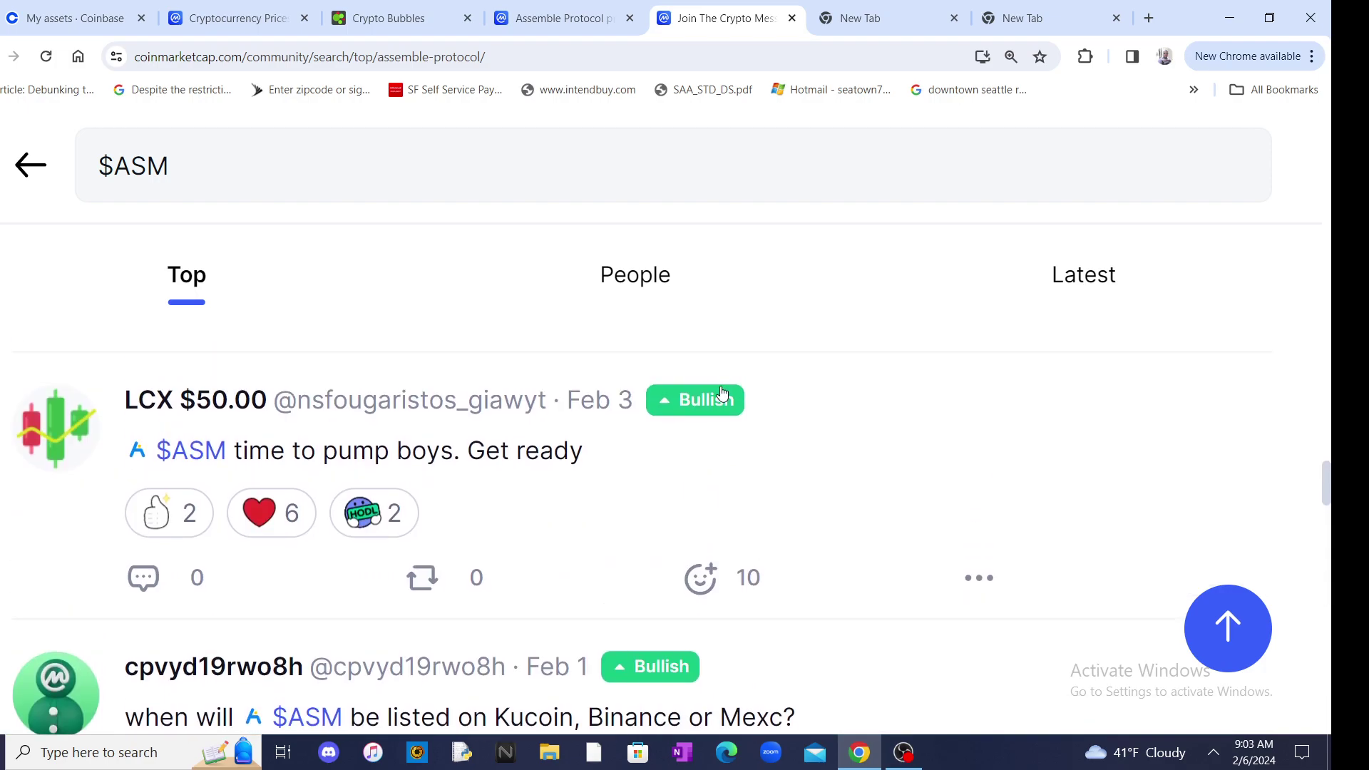
scroll(723, 395, "up", 1)
scroll(724, 395, "down", 4)
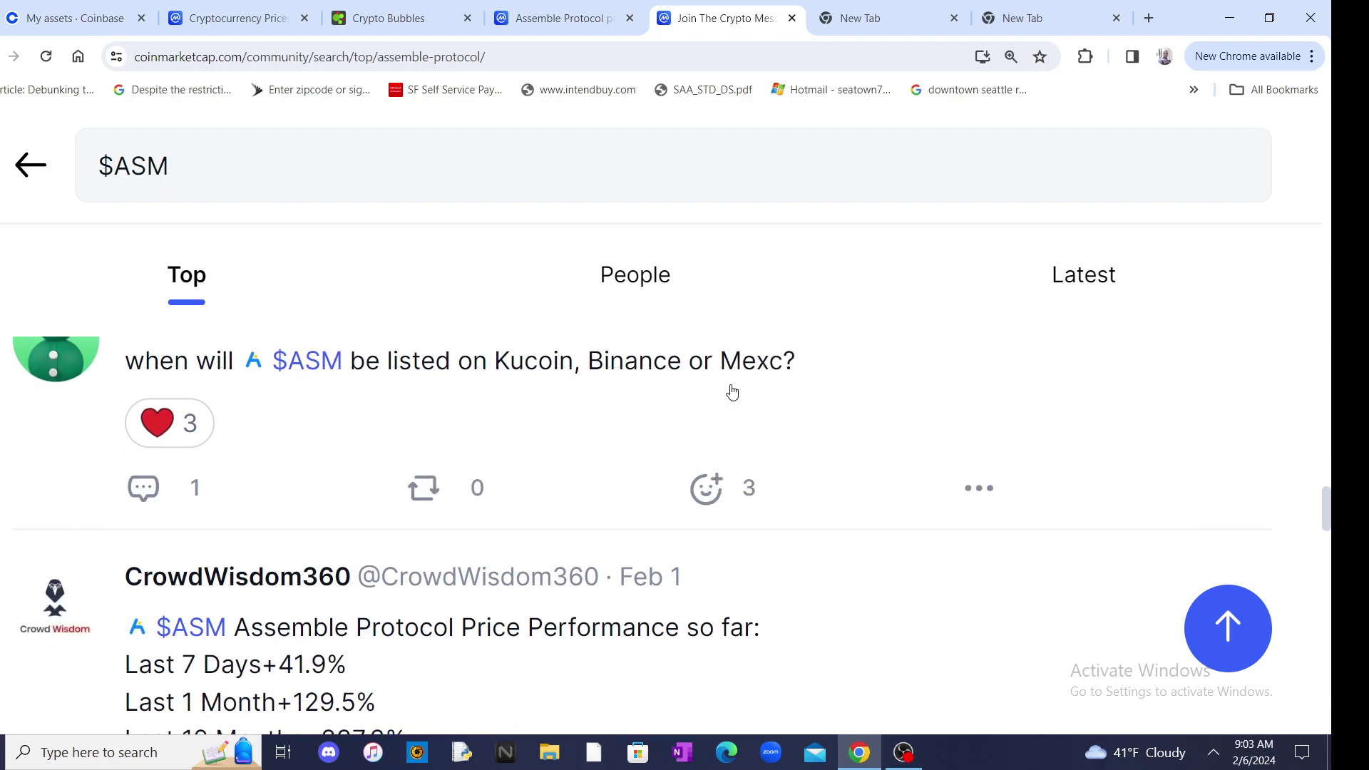
scroll(728, 394, "up", 2)
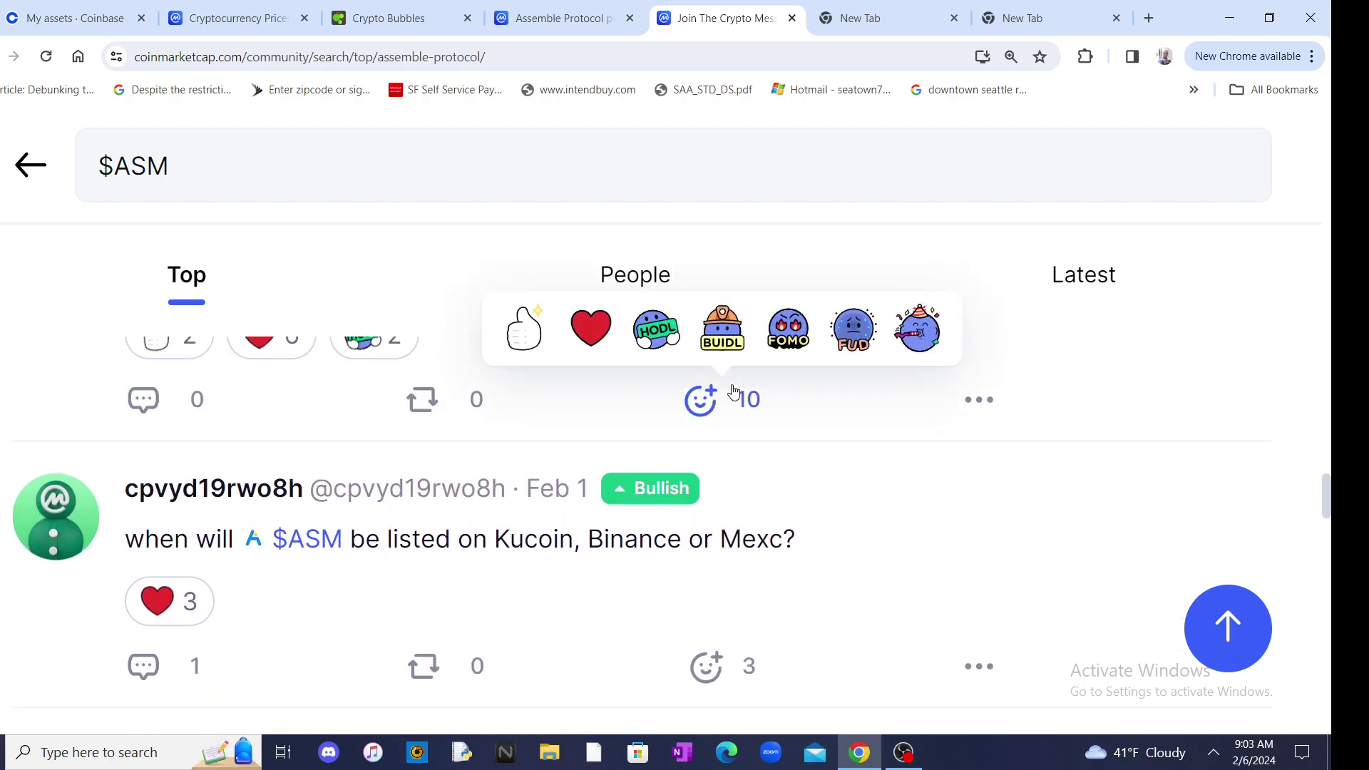
scroll(732, 392, "down", 2)
scroll(732, 393, "down", 2)
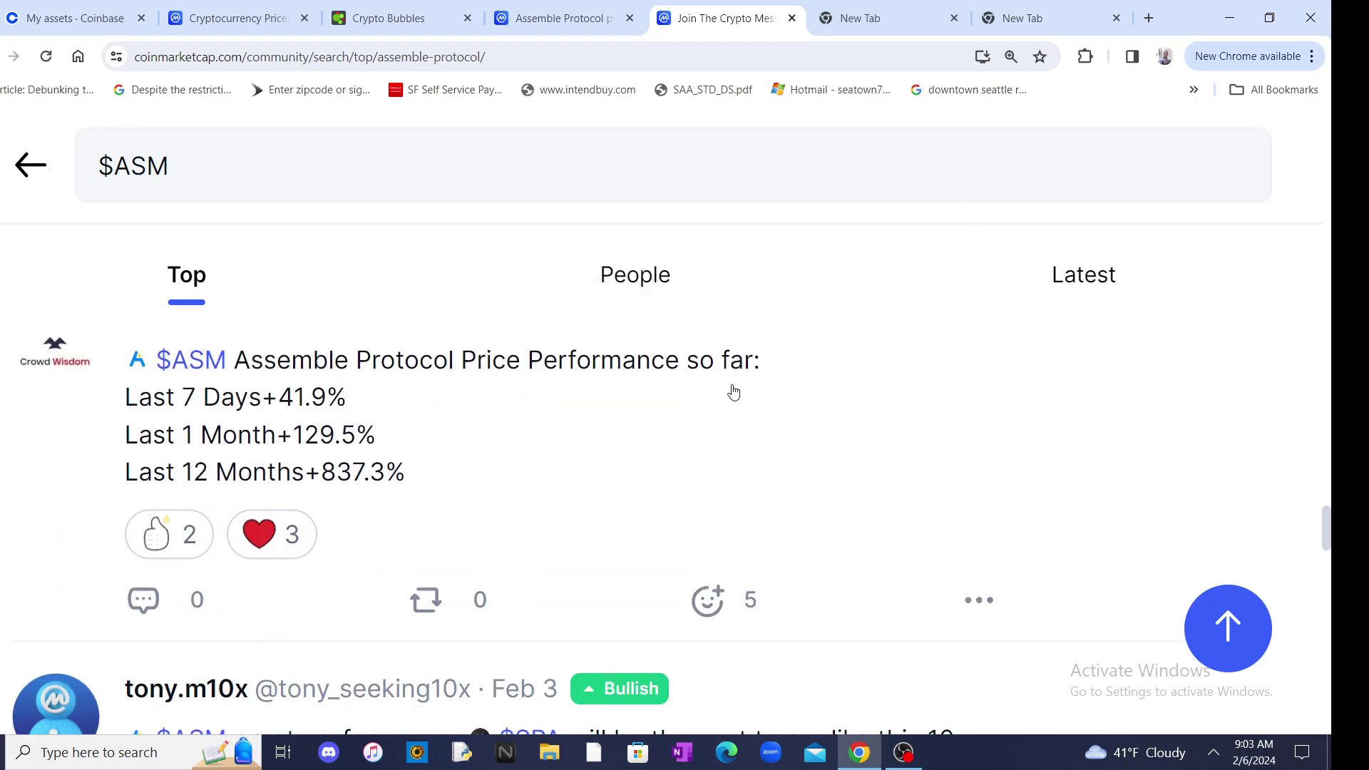
scroll(734, 392, "up", 3)
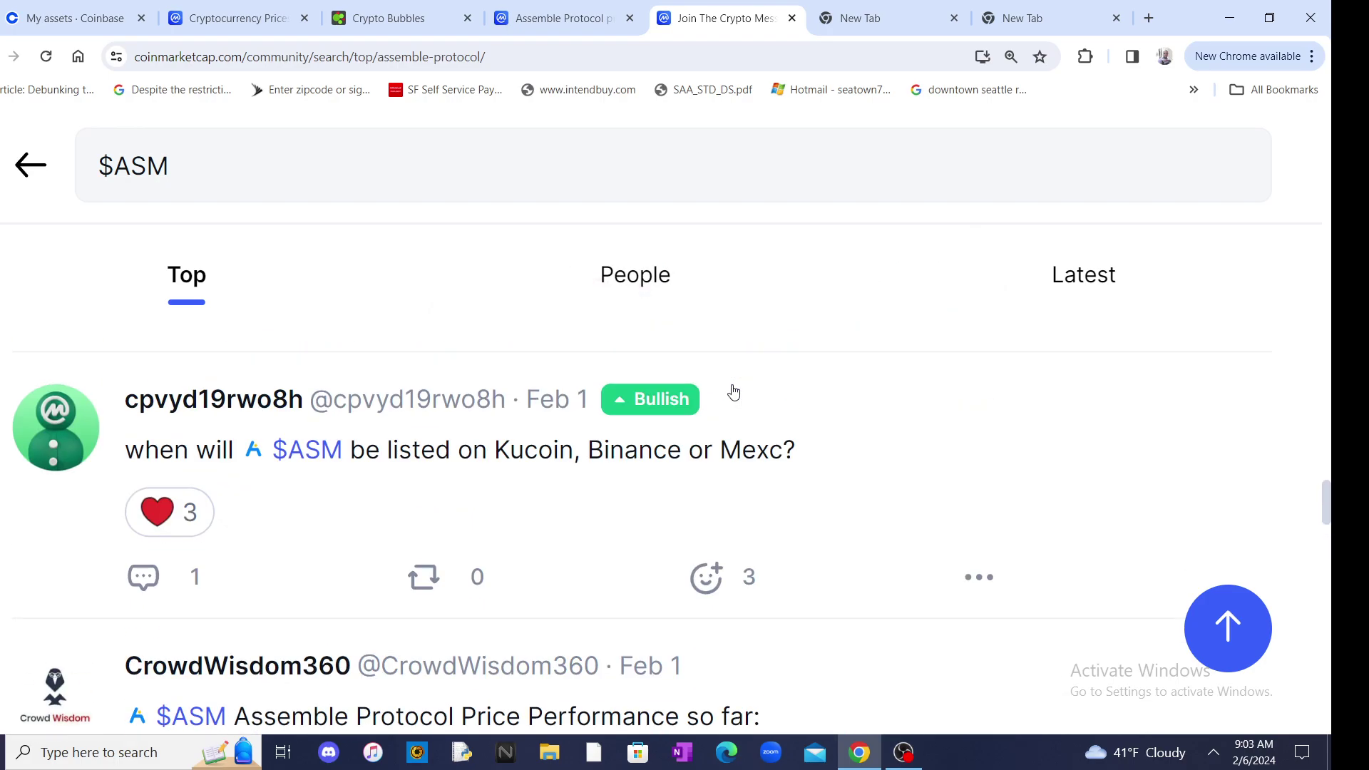
scroll(732, 393, "down", 3)
scroll(733, 393, "up", 5)
scroll(733, 392, "down", 2)
scroll(733, 390, "down", 3)
scroll(733, 391, "down", 1)
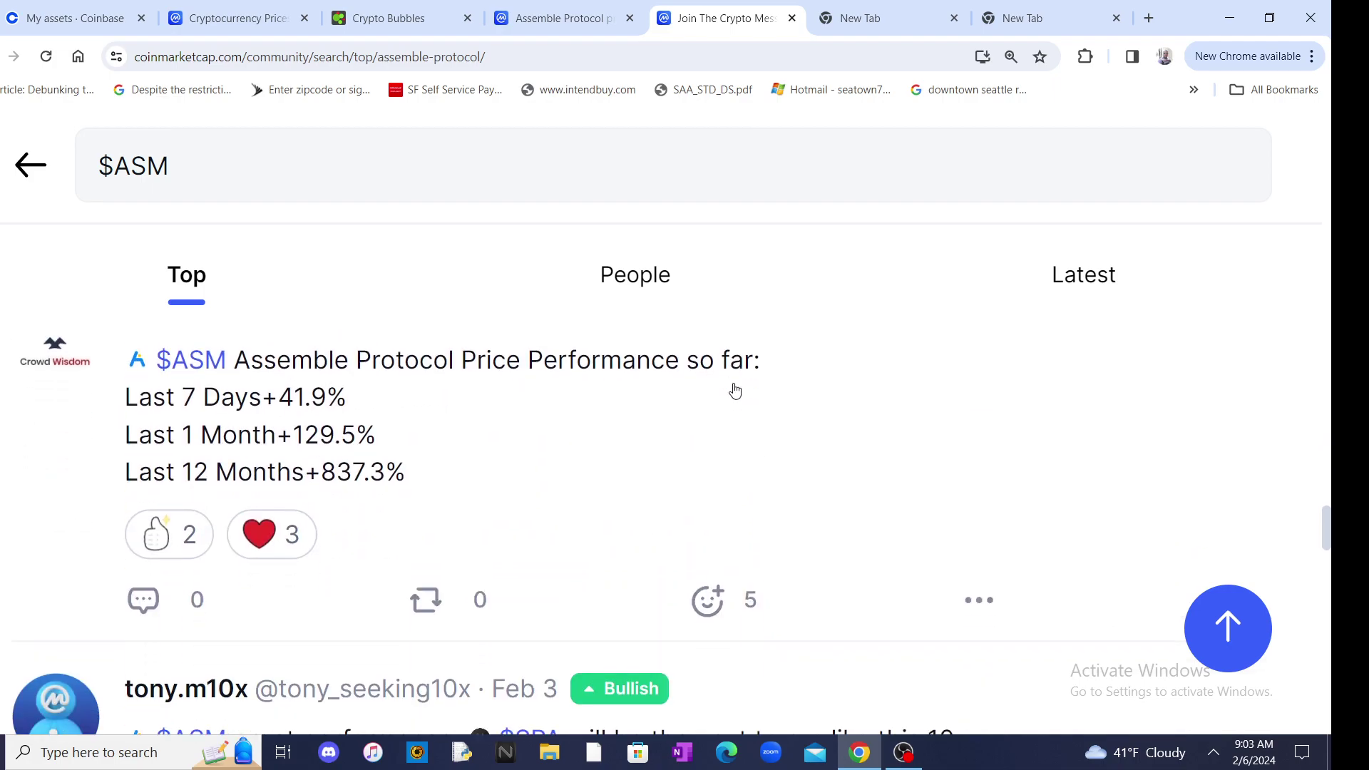
scroll(735, 392, "up", 2)
scroll(735, 390, "up", 1)
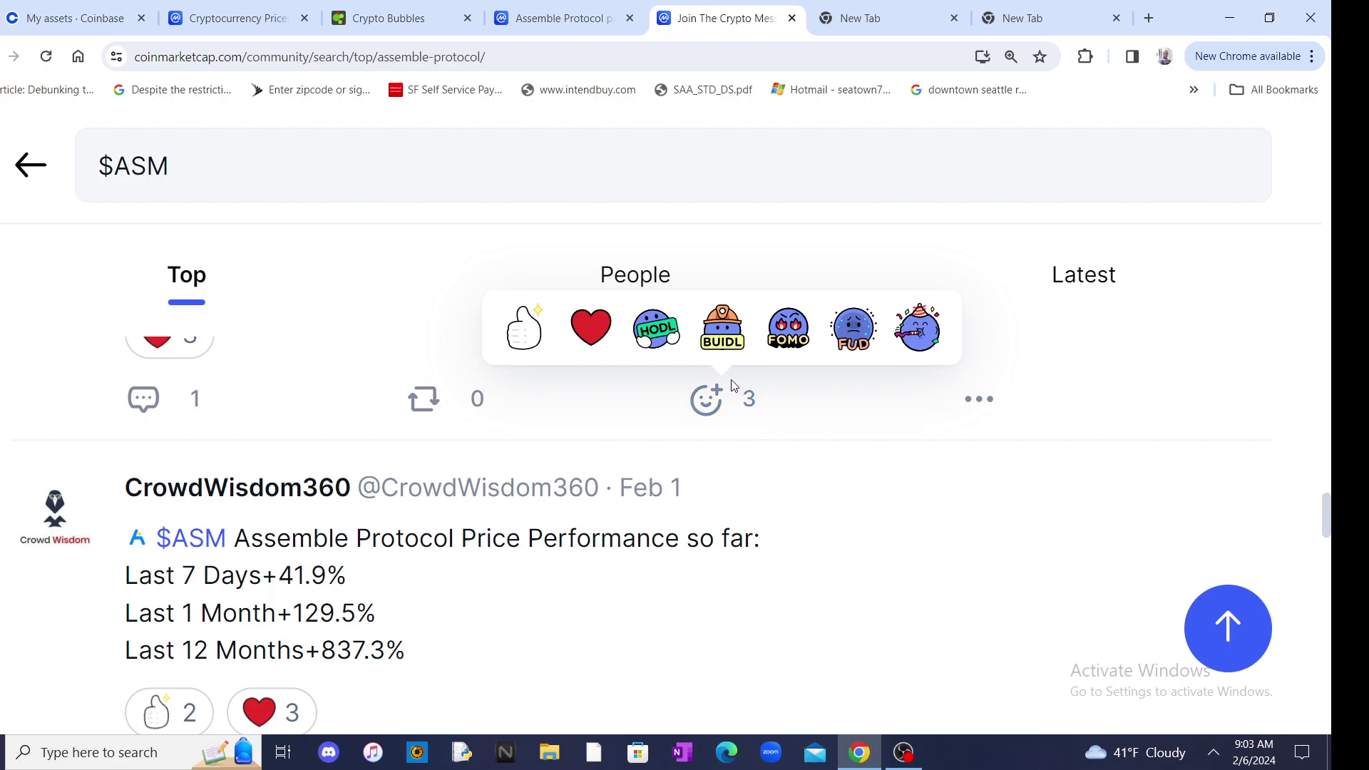
scroll(731, 386, "down", 3)
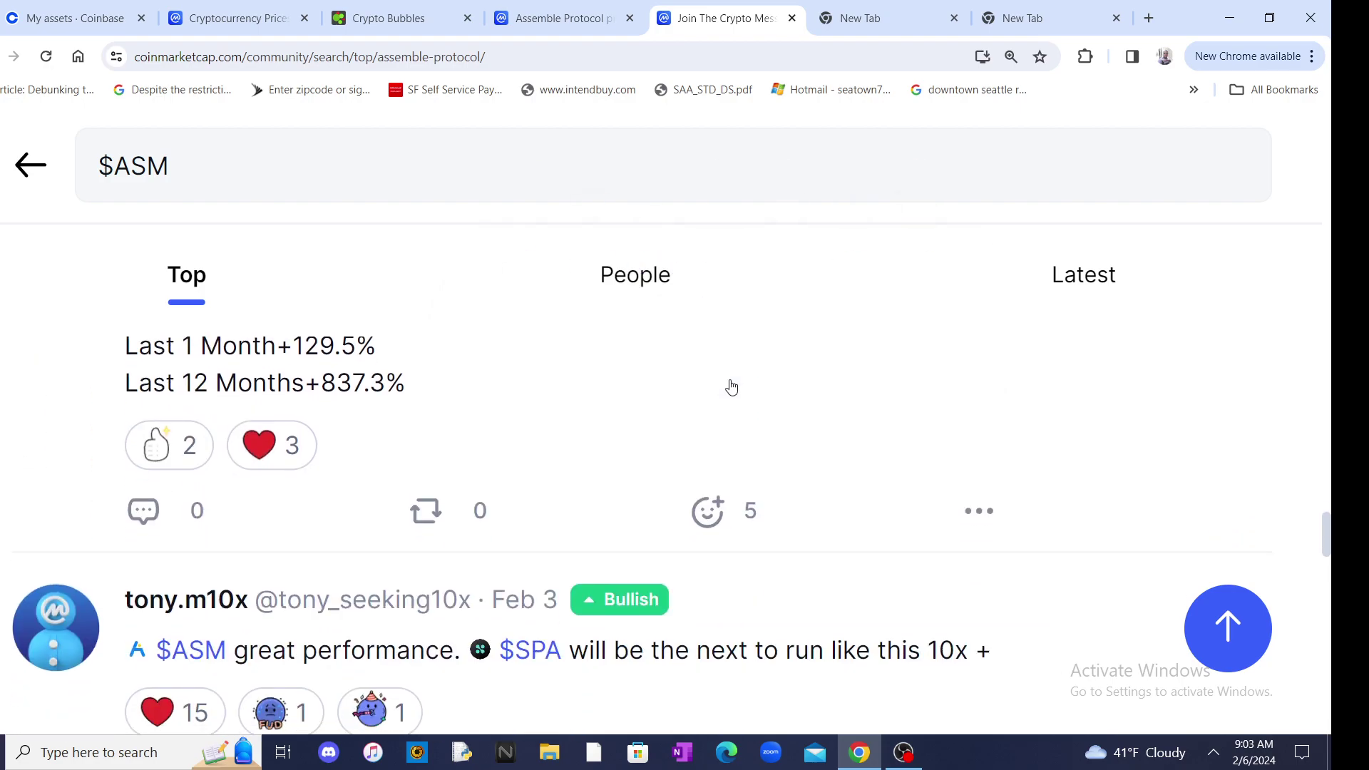
scroll(732, 386, "down", 1)
scroll(733, 386, "down", 1)
scroll(732, 385, "down", 1)
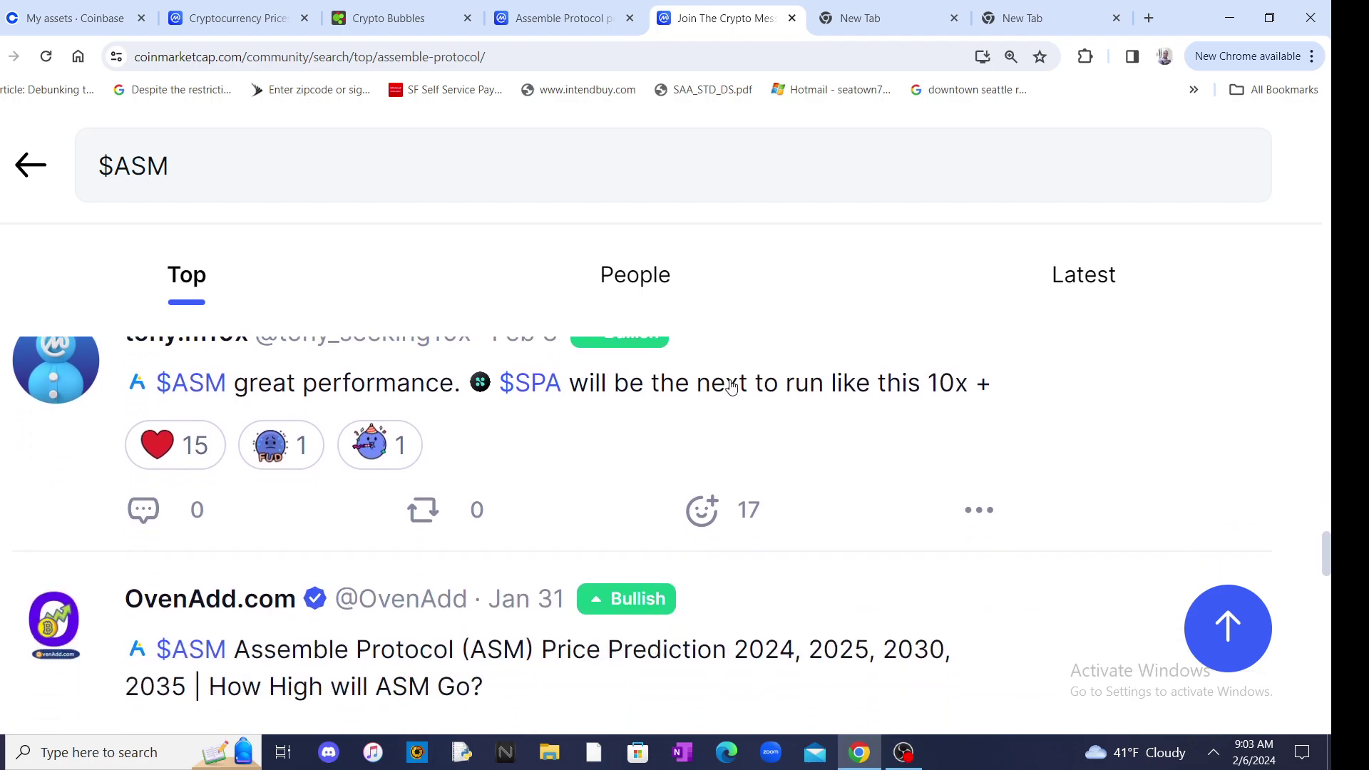
scroll(732, 386, "up", 1)
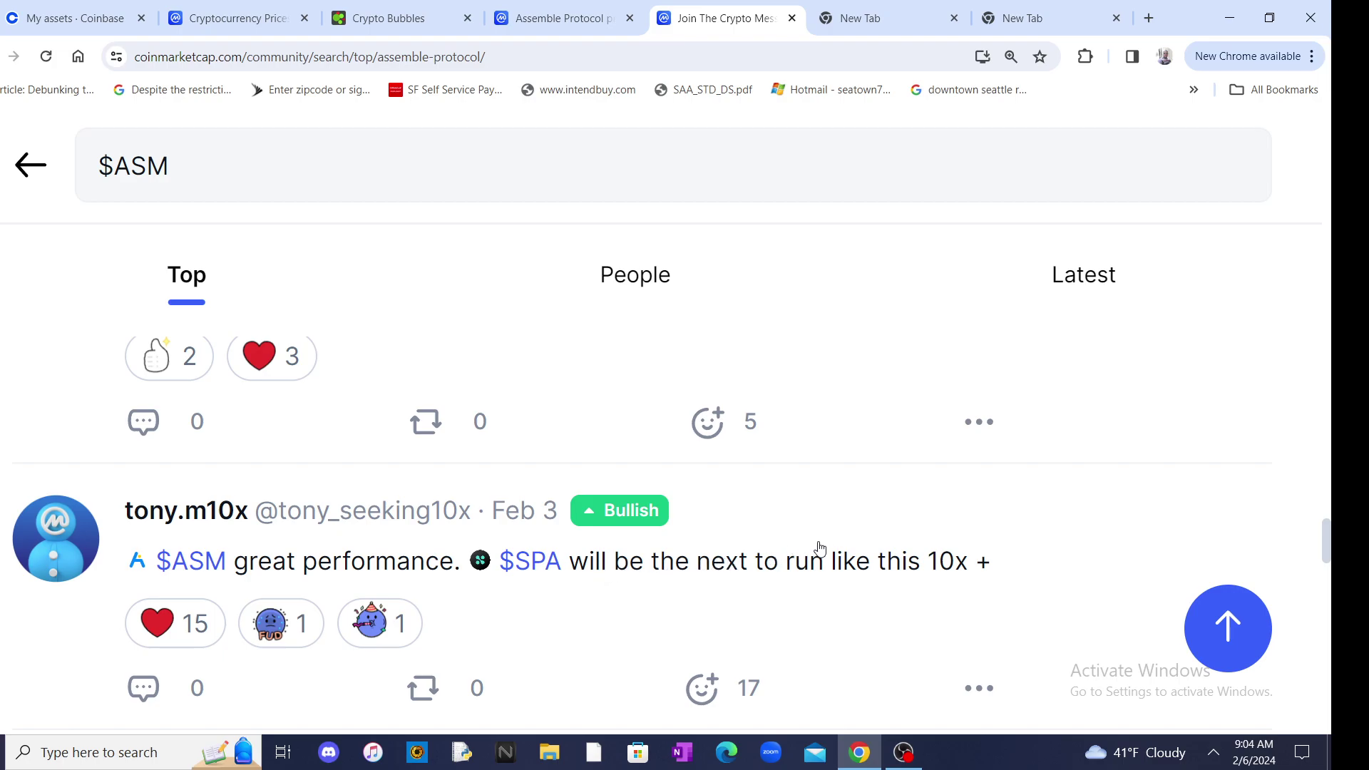
scroll(948, 577, "down", 3)
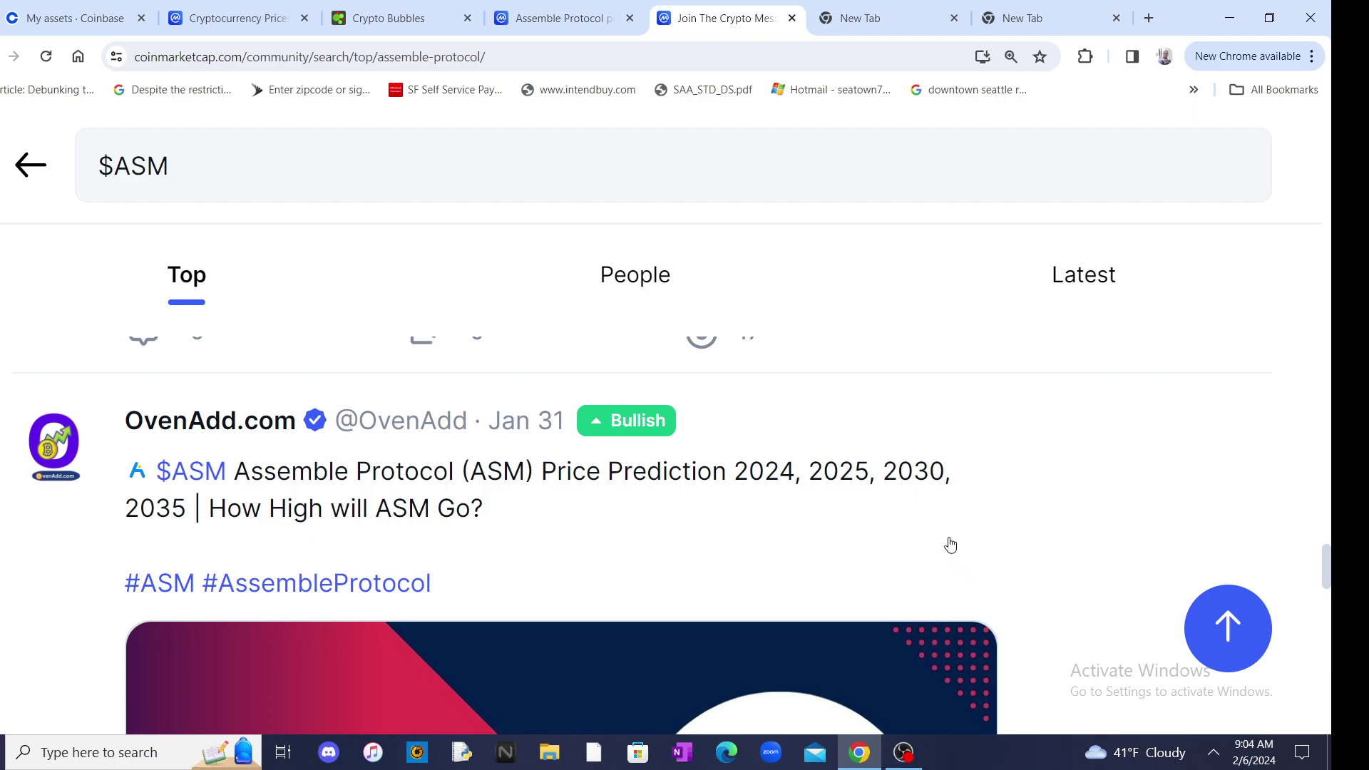
scroll(950, 545, "down", 3)
scroll(952, 540, "down", 3)
scroll(952, 540, "down", 2)
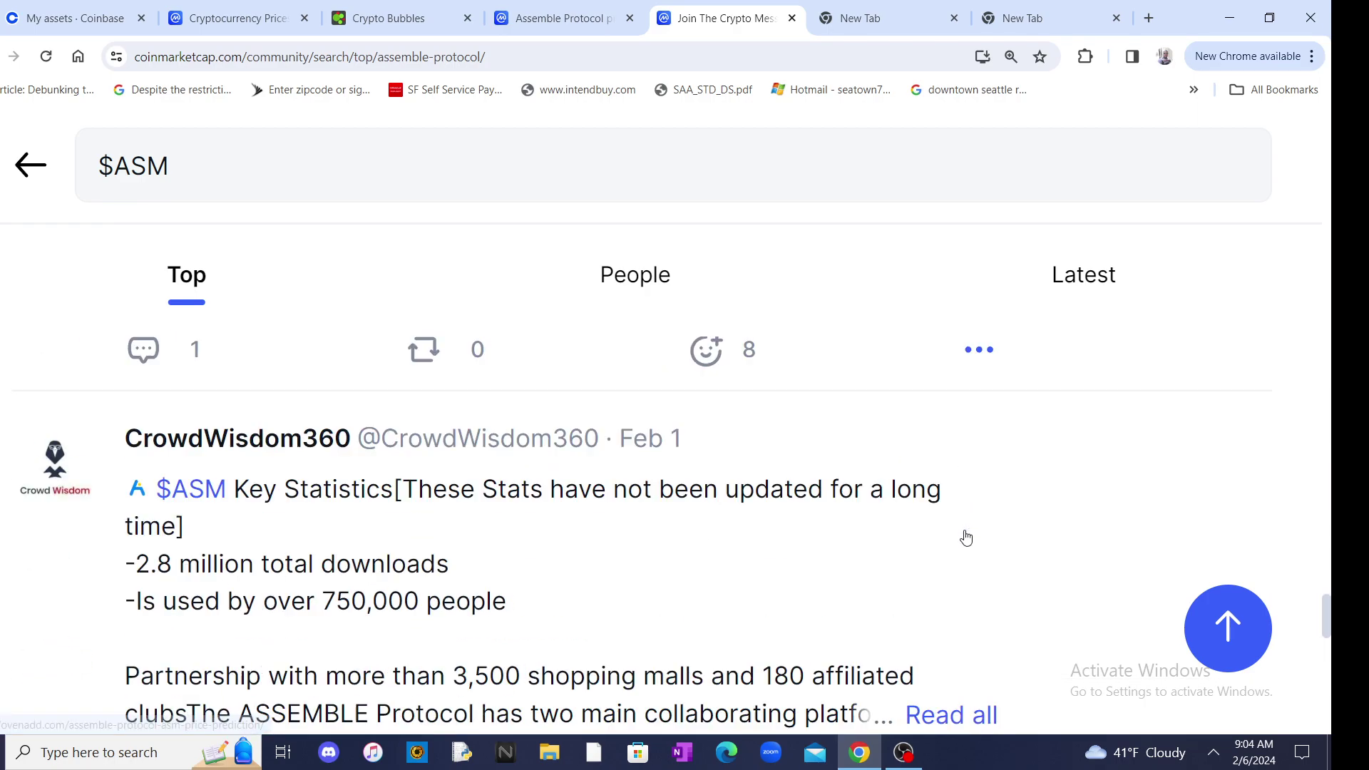
scroll(963, 538, "down", 2)
scroll(965, 538, "up", 2)
scroll(962, 538, "down", 2)
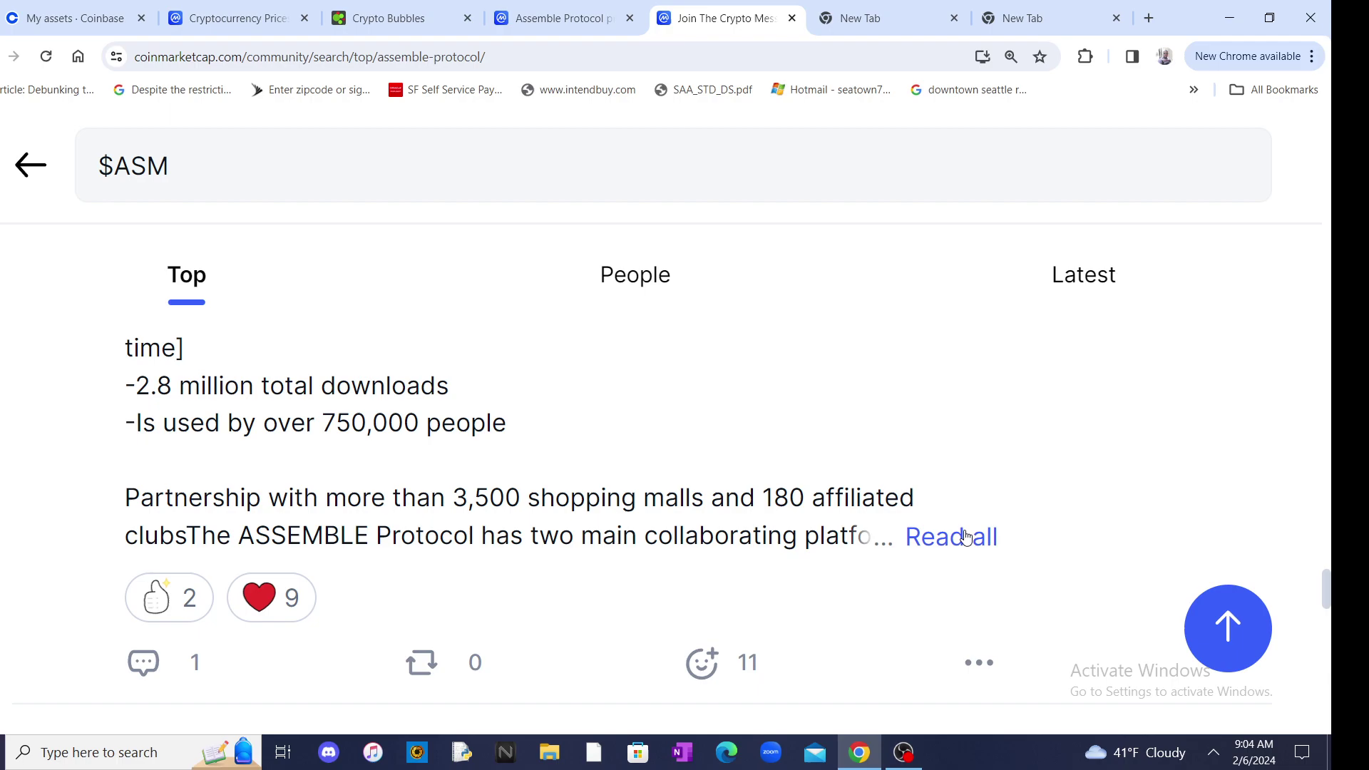
scroll(963, 535, "up", 3)
scroll(961, 531, "down", 2)
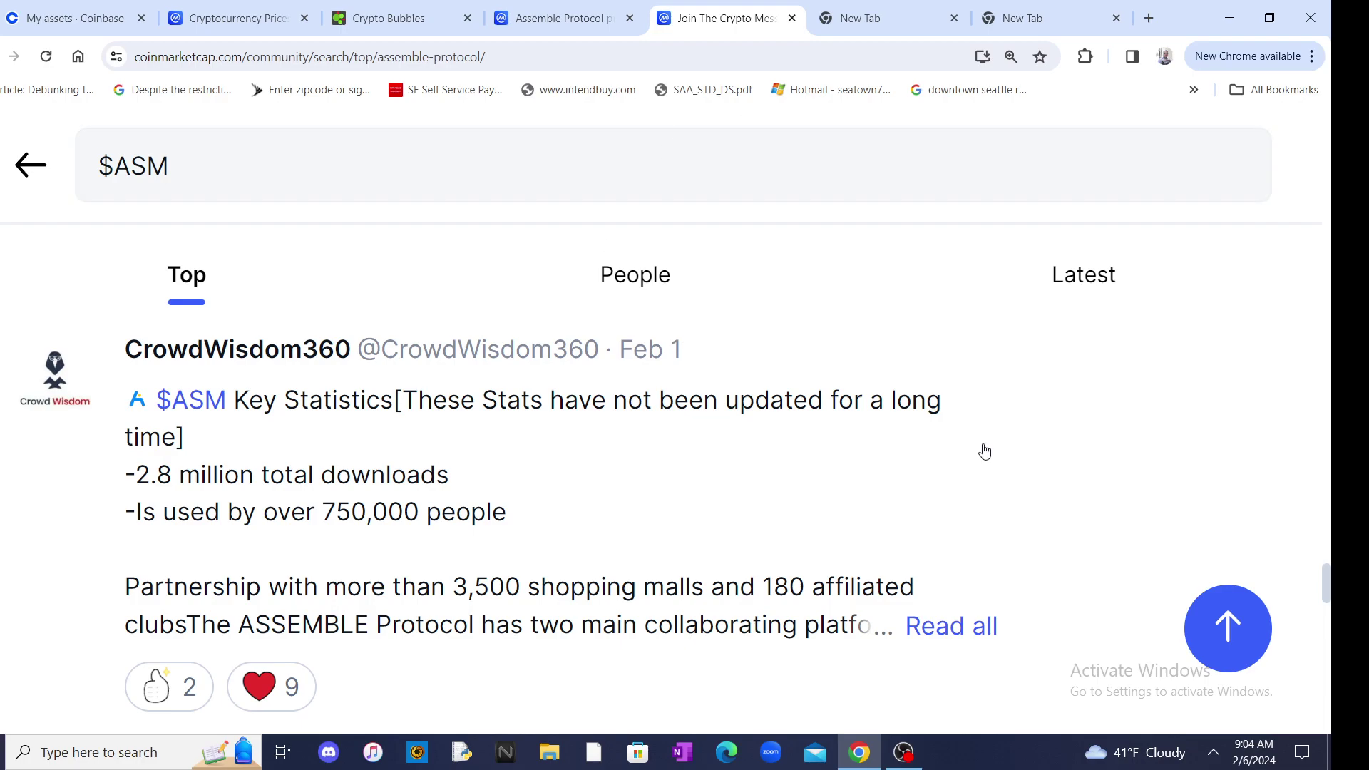
left_click(937, 628)
scroll(963, 567, "down", 2)
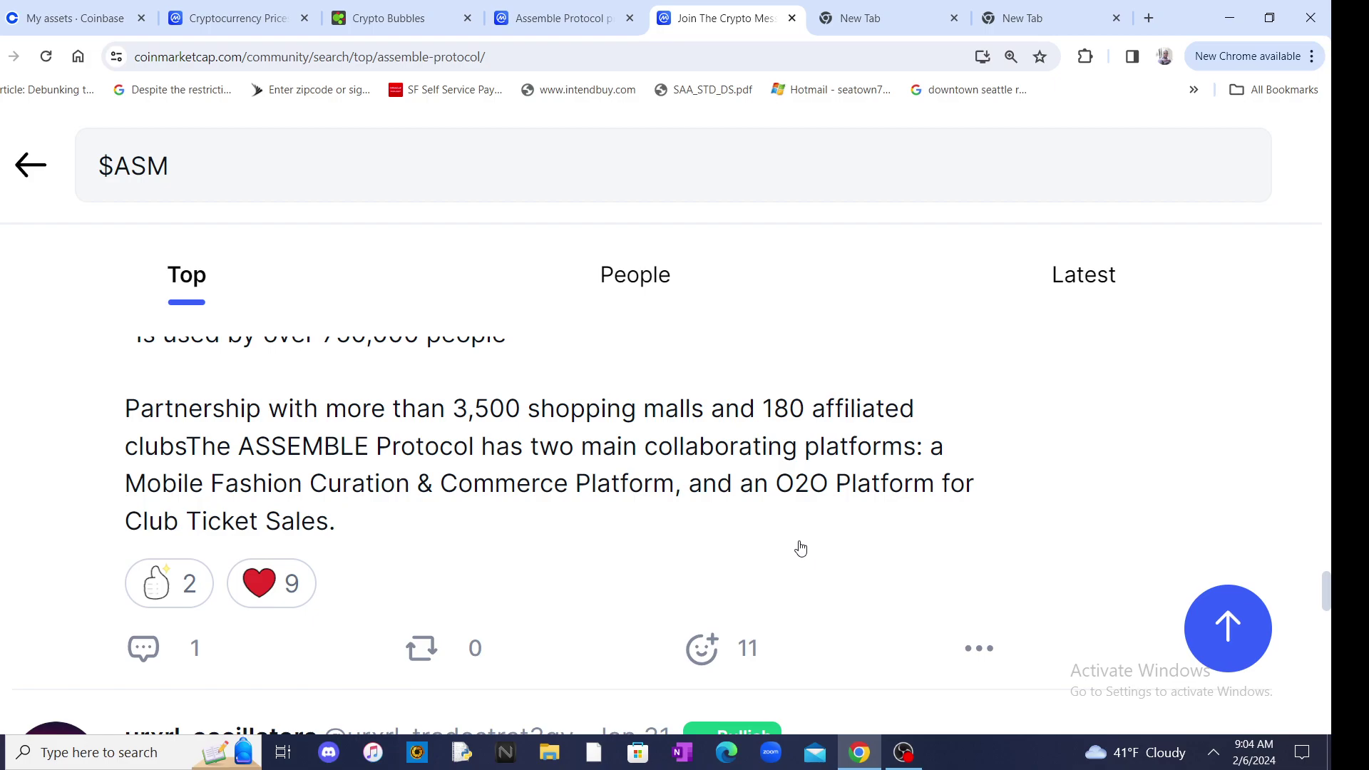
scroll(577, 518, "down", 3)
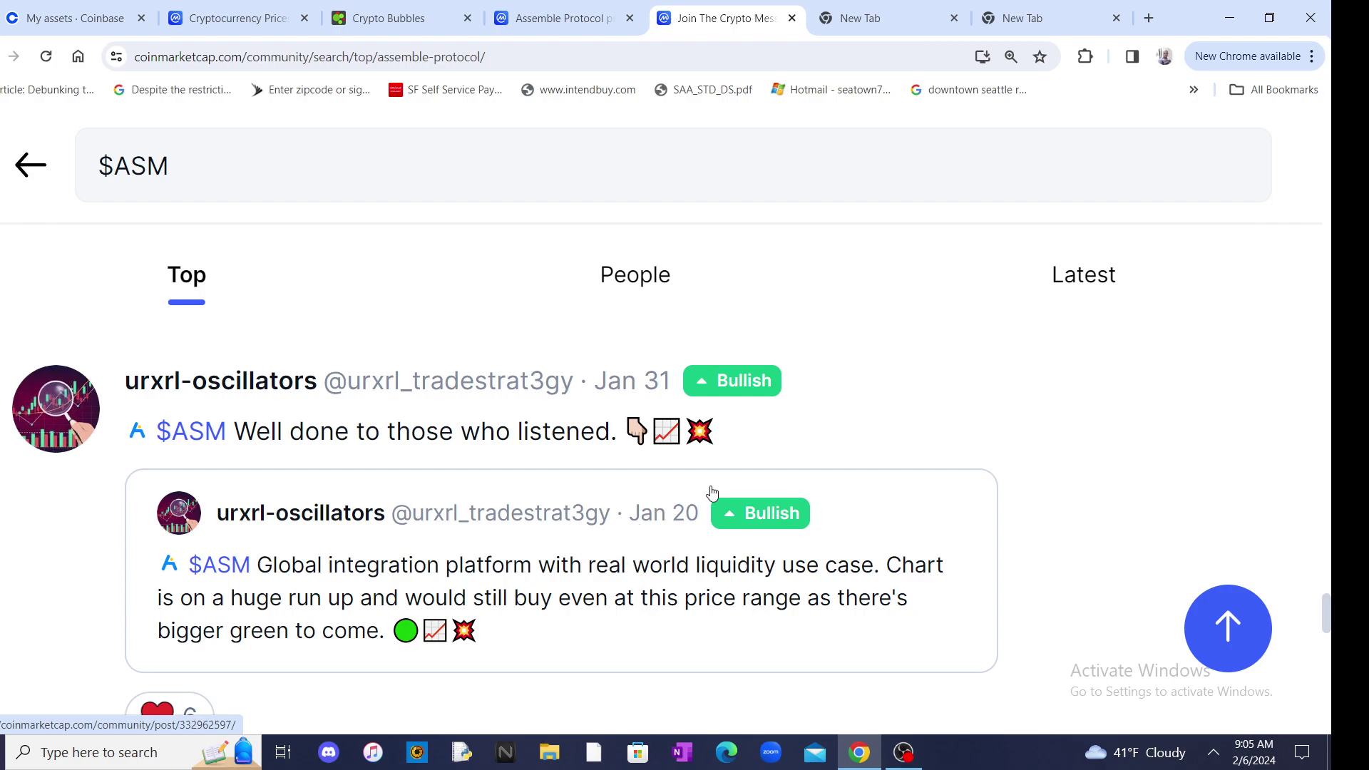
scroll(1021, 486, "down", 1)
scroll(1022, 485, "down", 2)
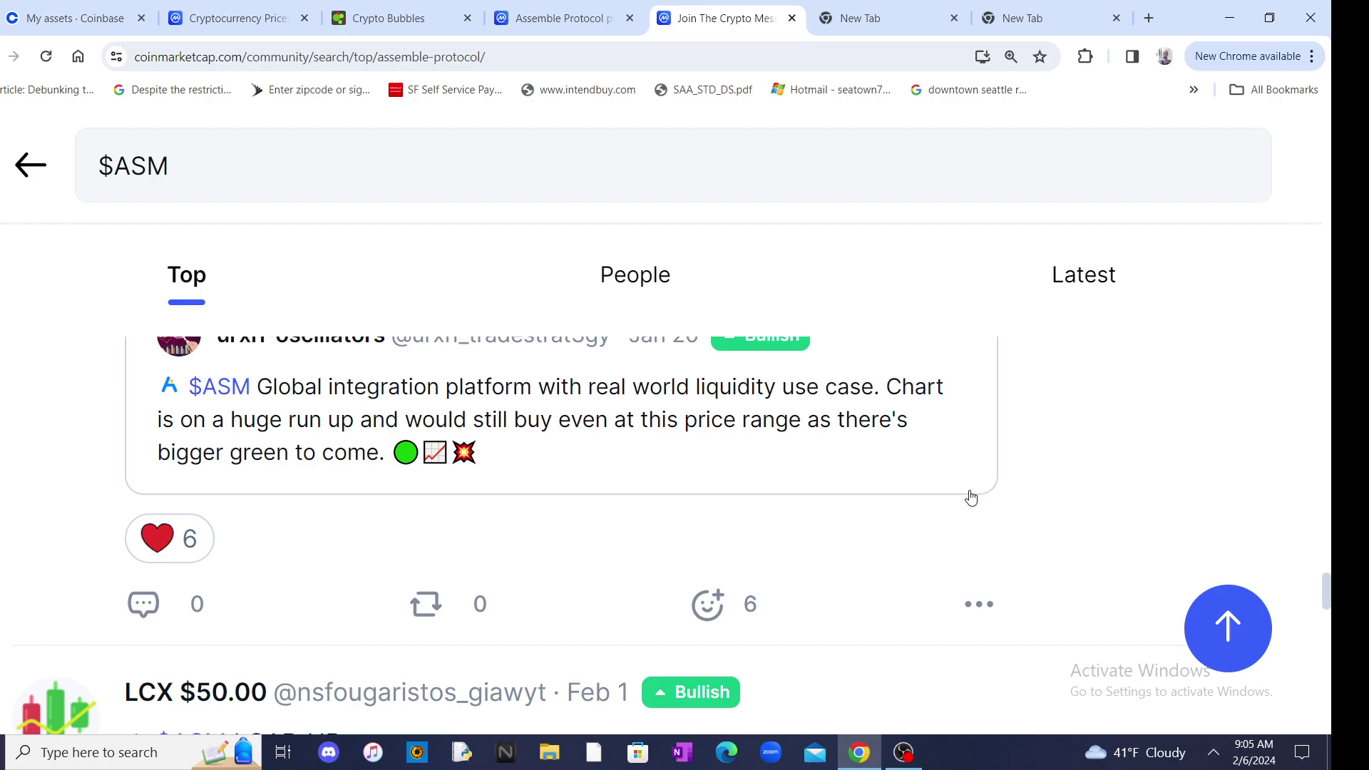
scroll(642, 476, "up", 2)
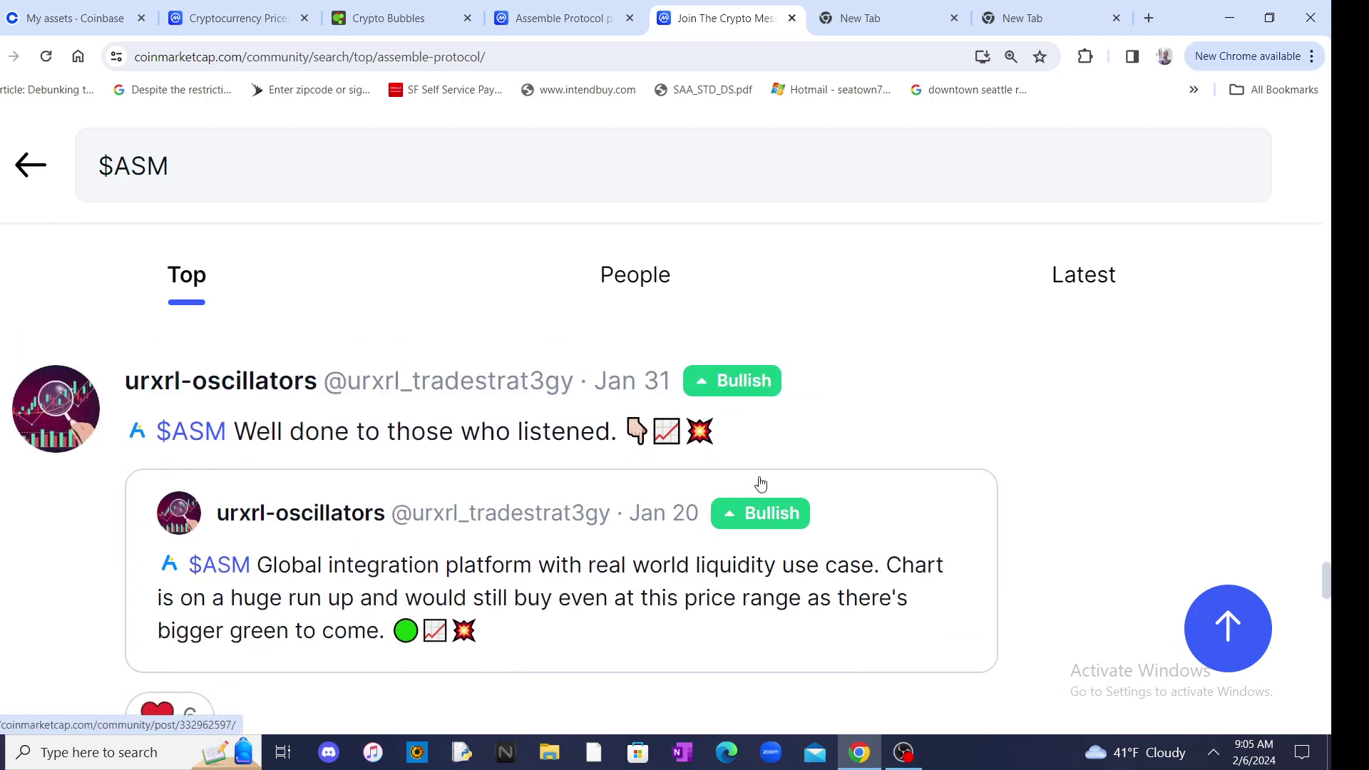
scroll(833, 487, "down", 3)
scroll(843, 488, "down", 3)
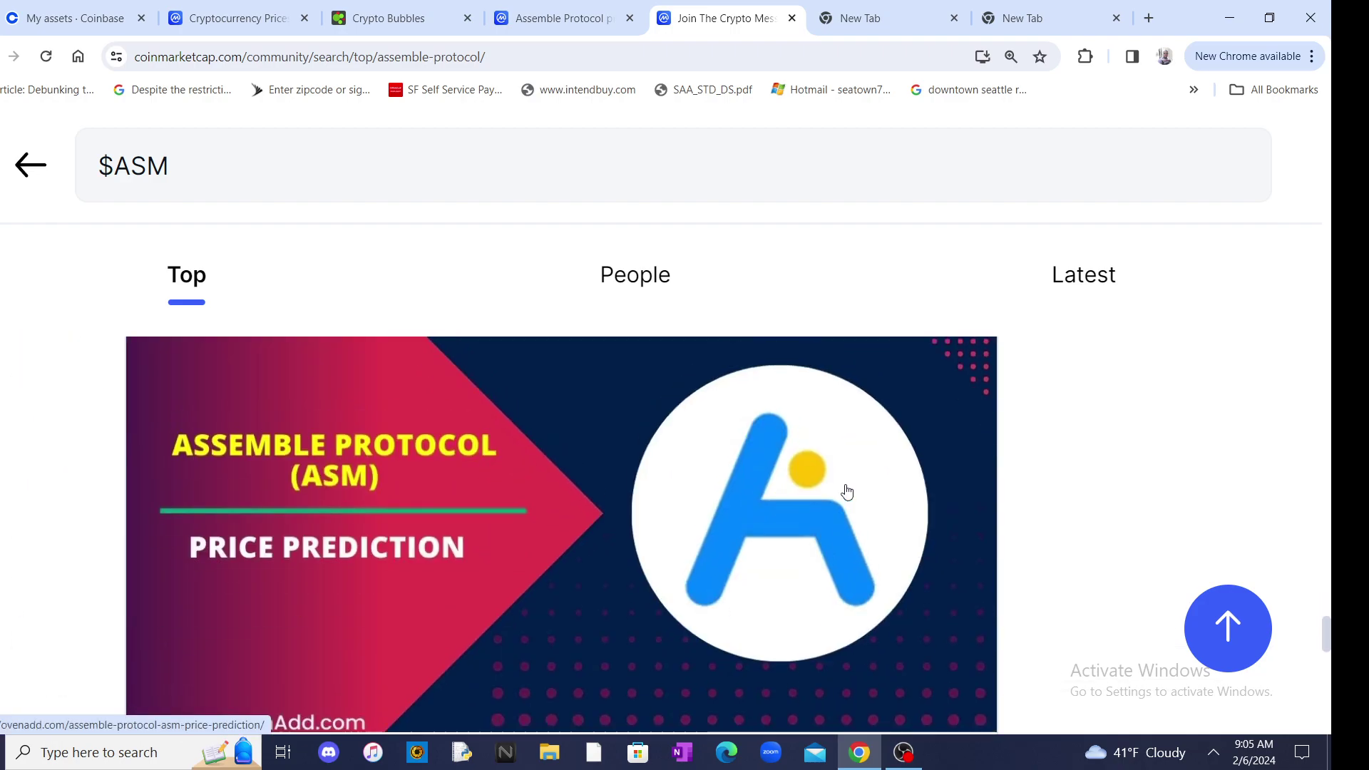
scroll(843, 489, "up", 3)
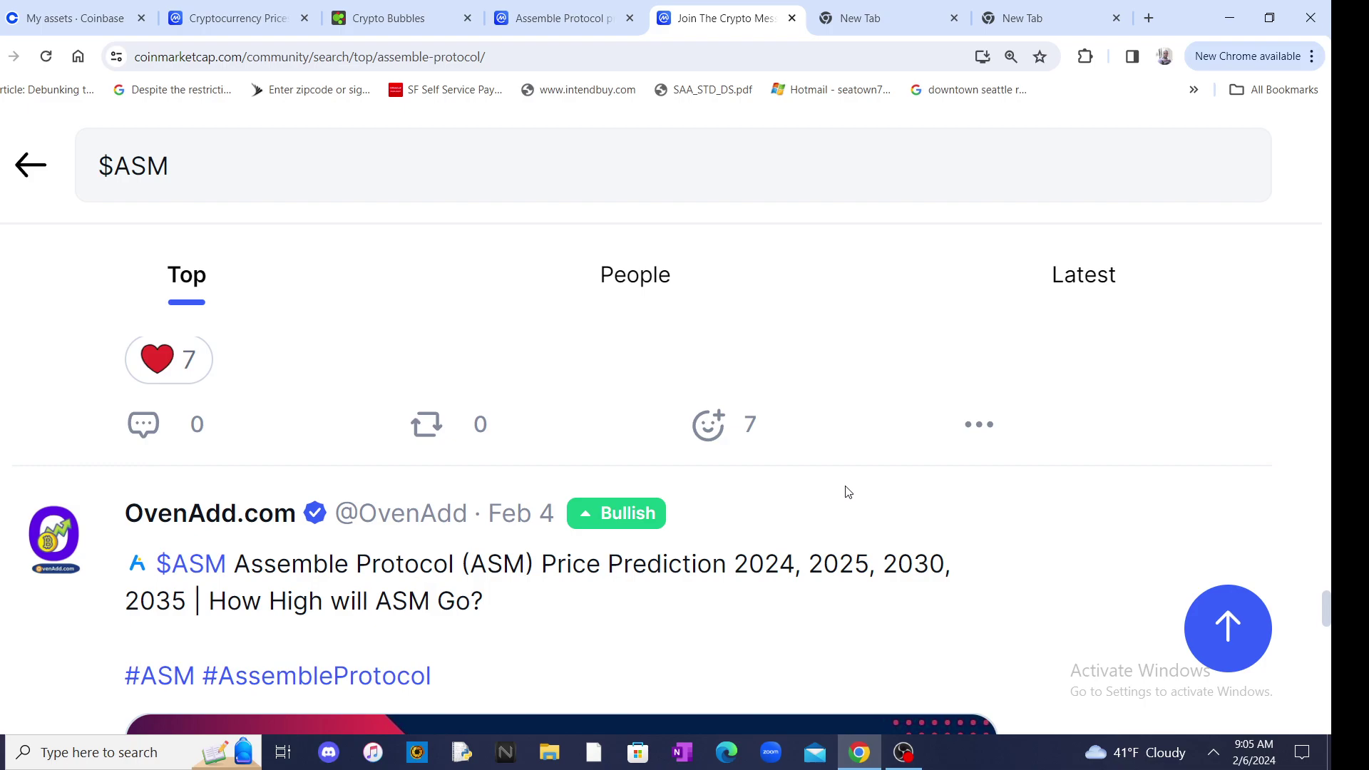
scroll(873, 497, "down", 5)
scroll(871, 495, "down", 3)
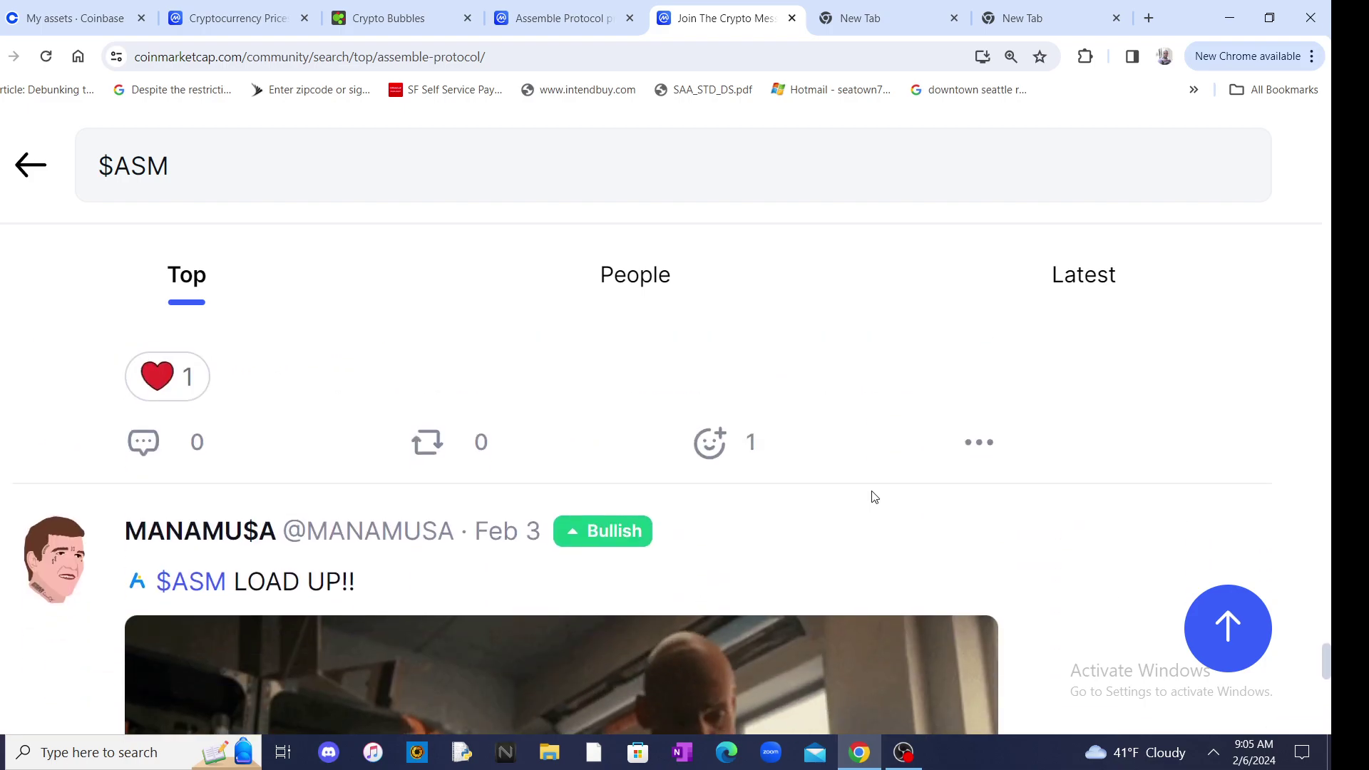
scroll(860, 493, "down", 3)
scroll(856, 491, "down", 3)
scroll(857, 493, "down", 3)
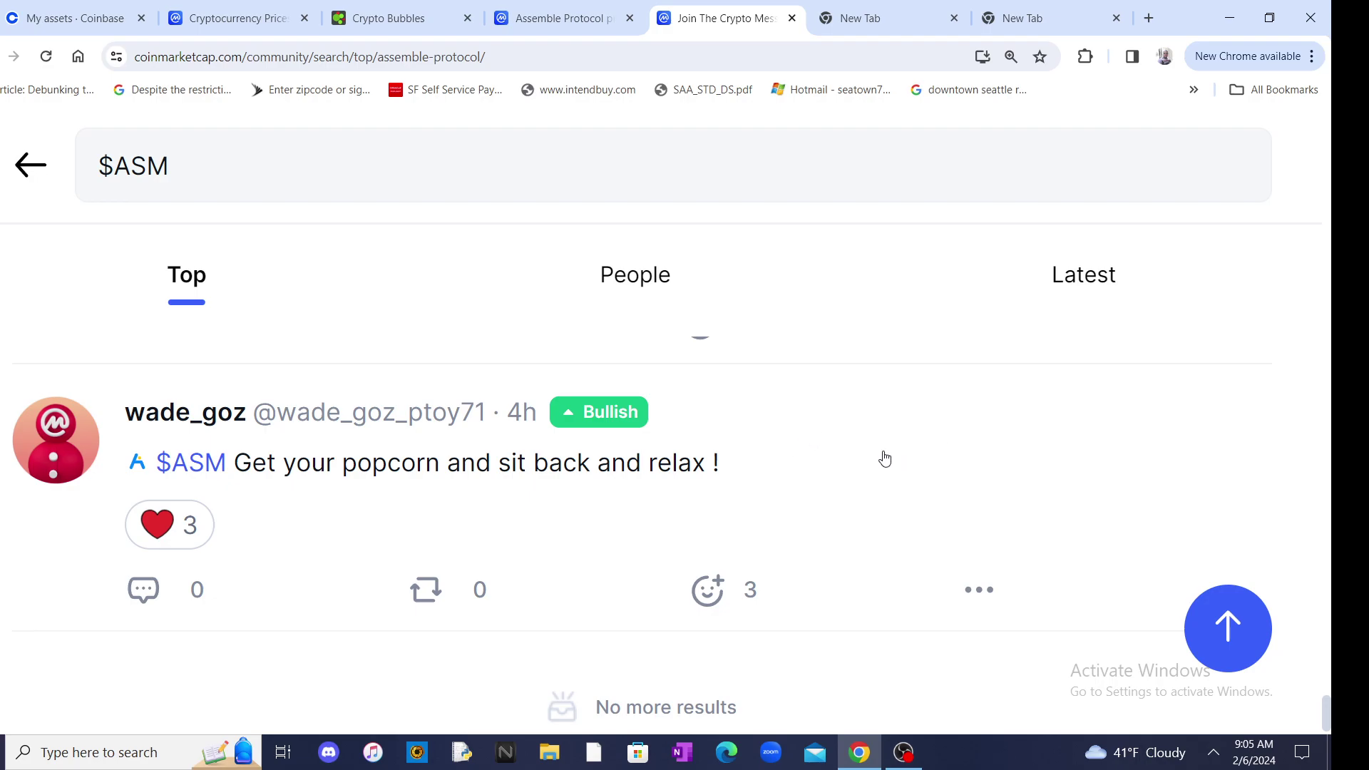
scroll(896, 455, "down", 1)
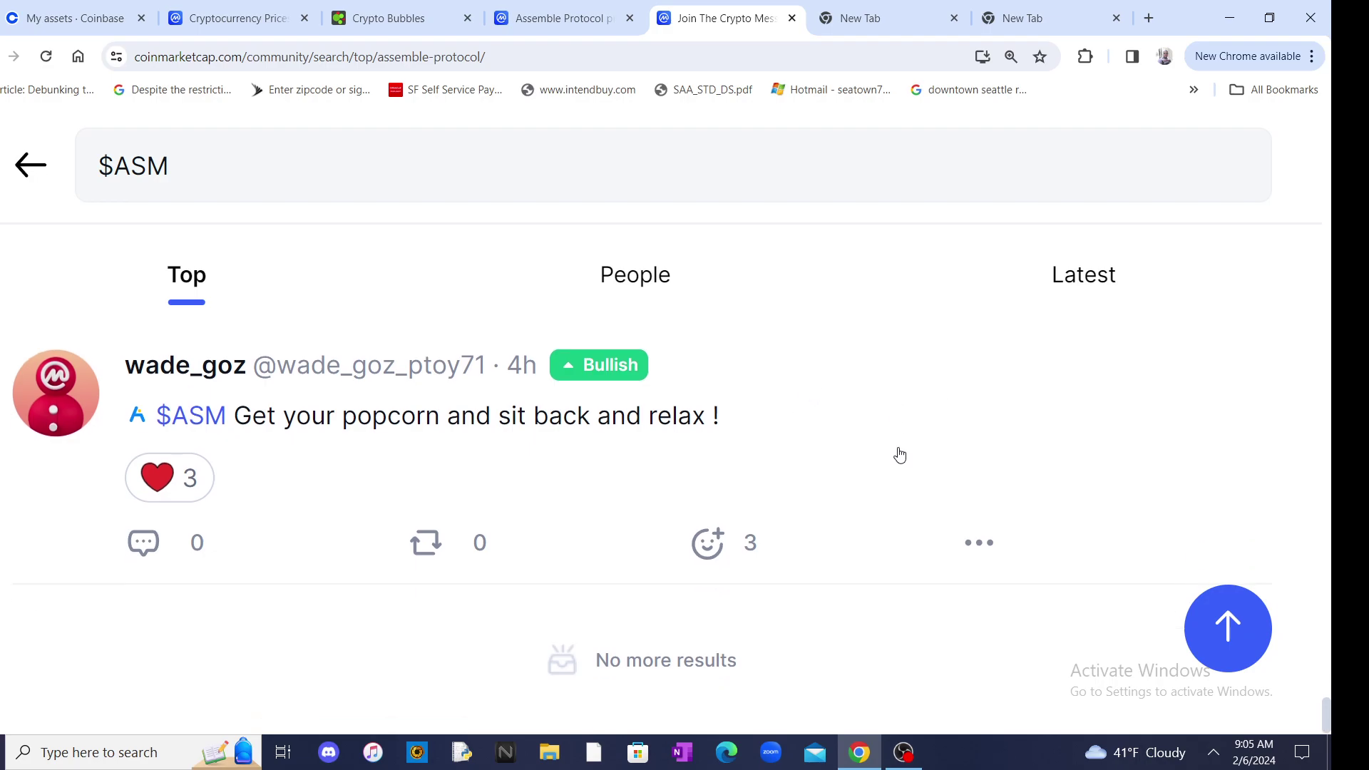
scroll(899, 449, "down", 3)
scroll(896, 437, "down", 3)
scroll(897, 438, "down", 3)
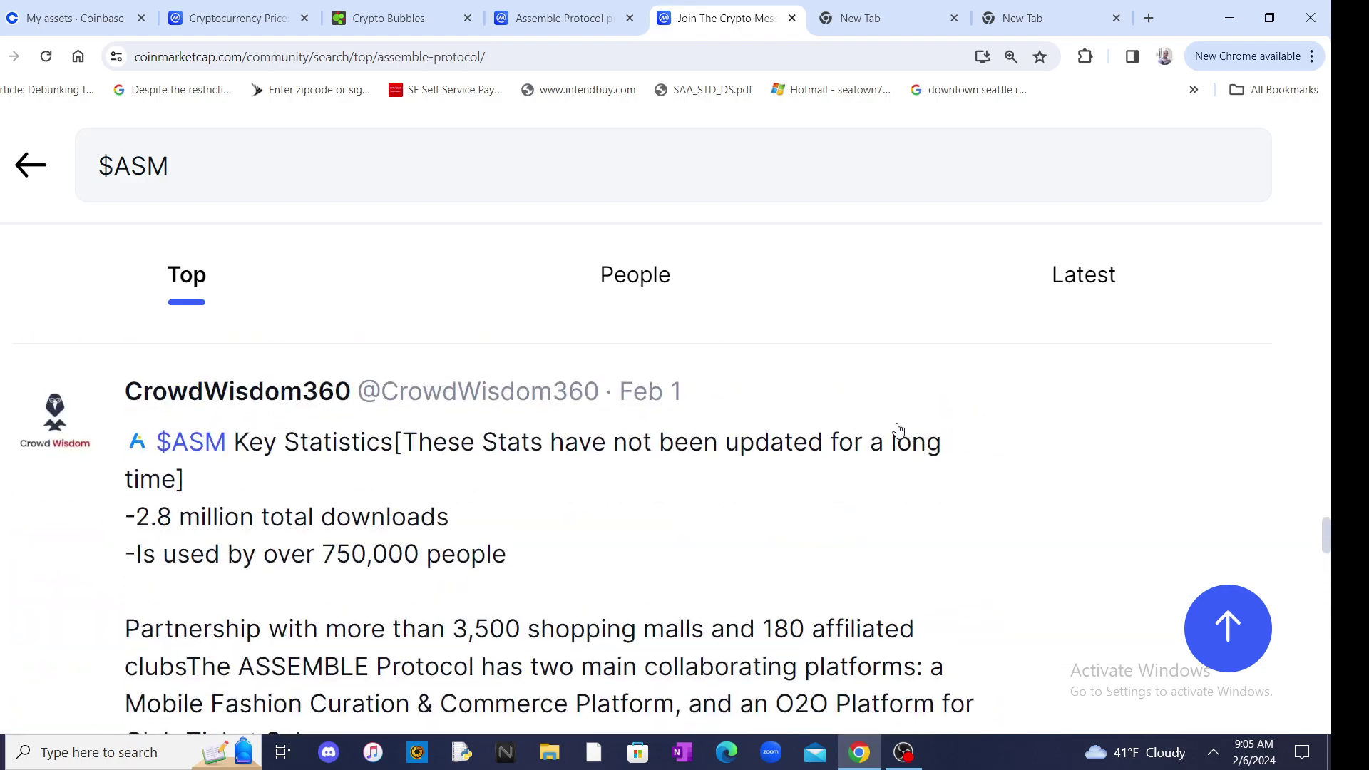
scroll(855, 437, "down", 3)
left_click_drag(1327, 471, 1320, 263)
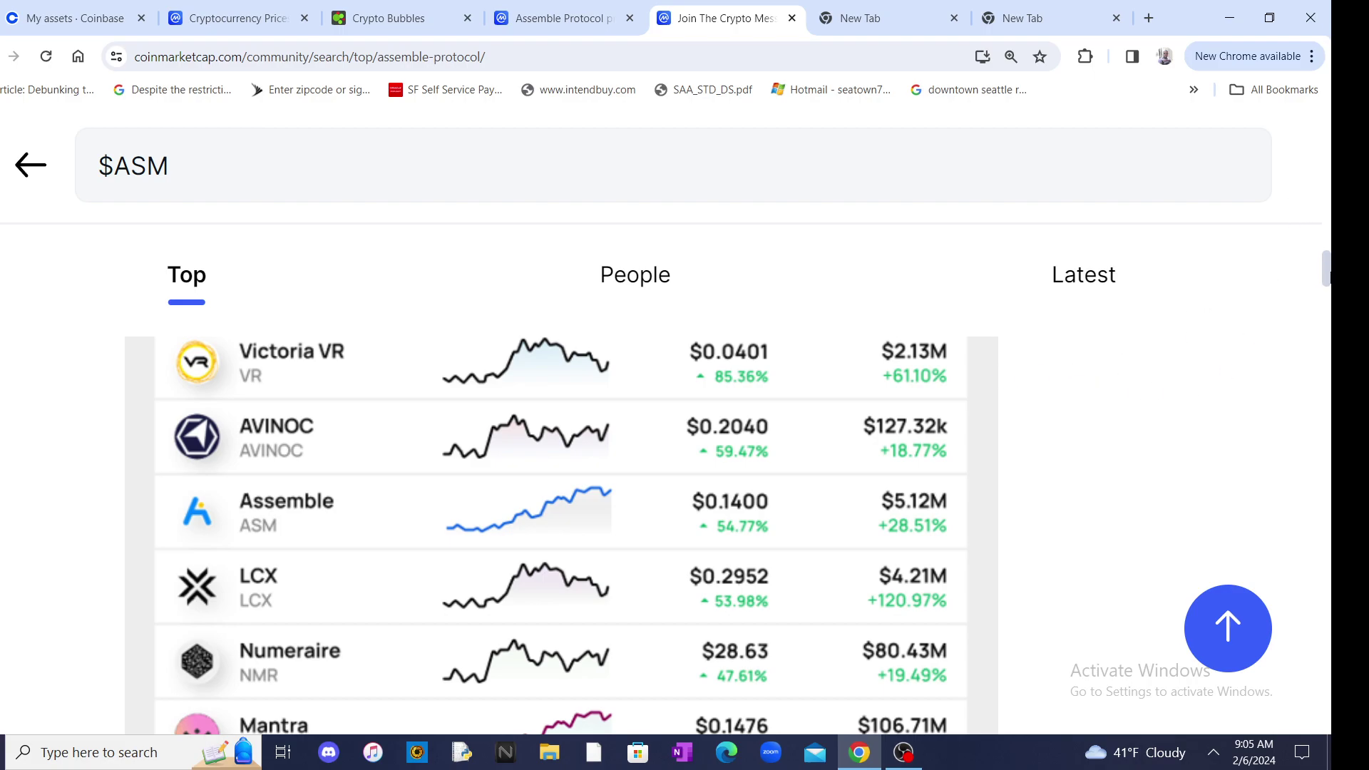
scroll(561, 481, "down", 2)
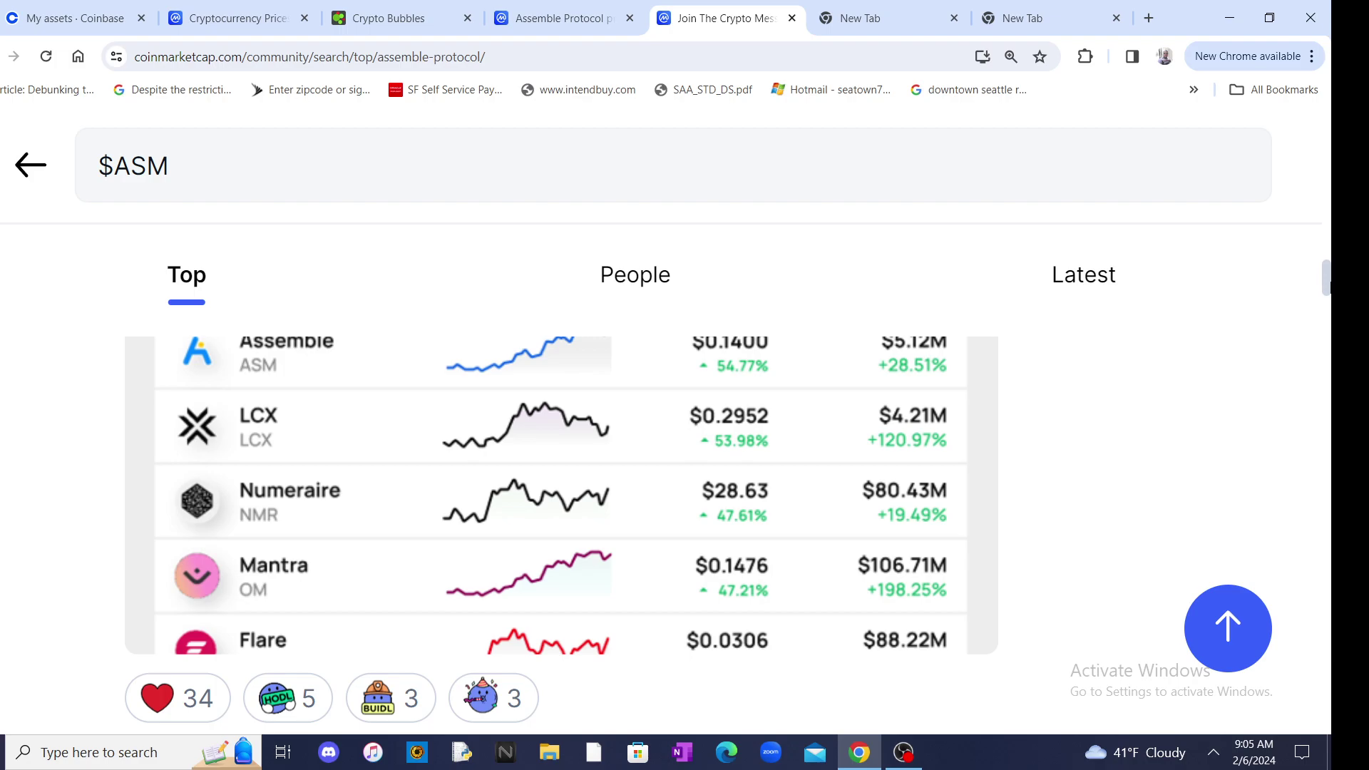
scroll(1329, 188, "down", 2)
scroll(1329, 189, "down", 5)
scroll(1329, 189, "down", 3)
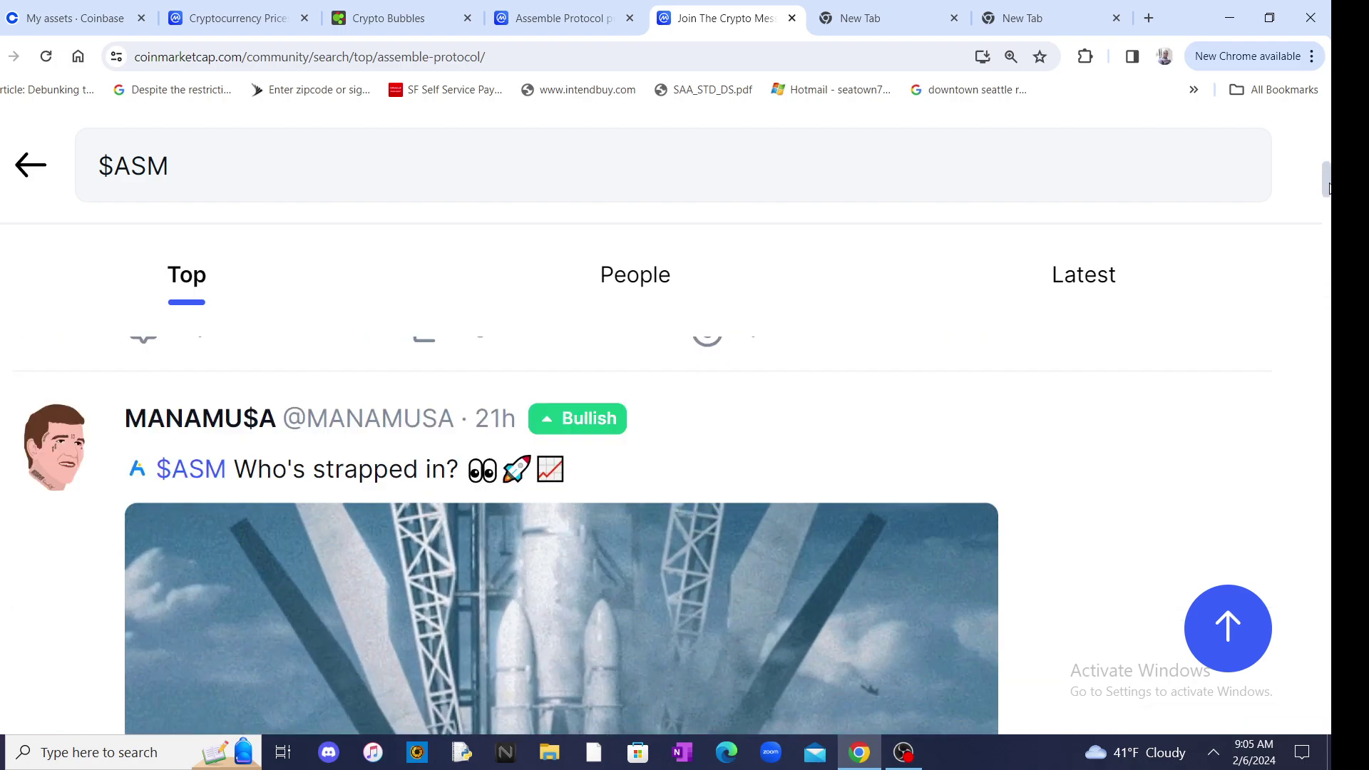
left_click_drag(1328, 189, 1329, 116)
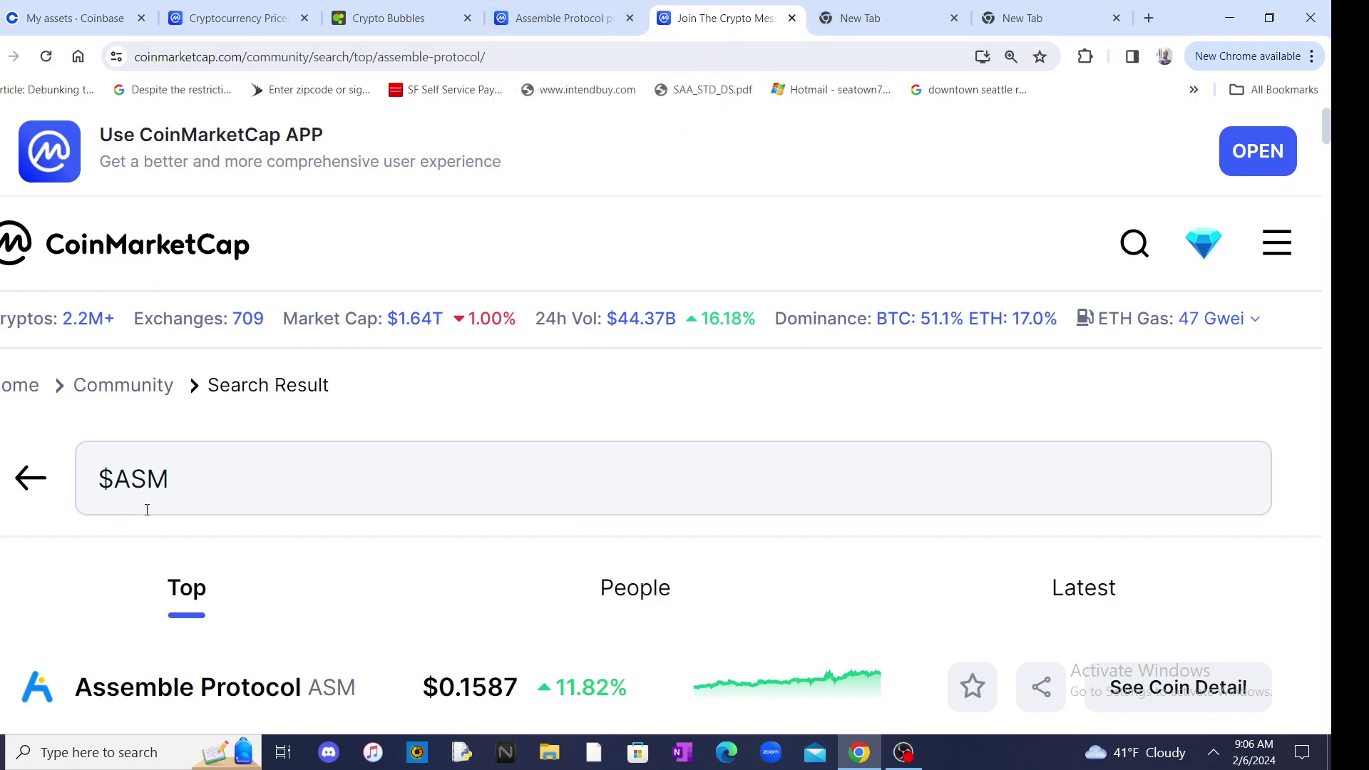
scroll(291, 503, "down", 5)
scroll(308, 512, "down", 2)
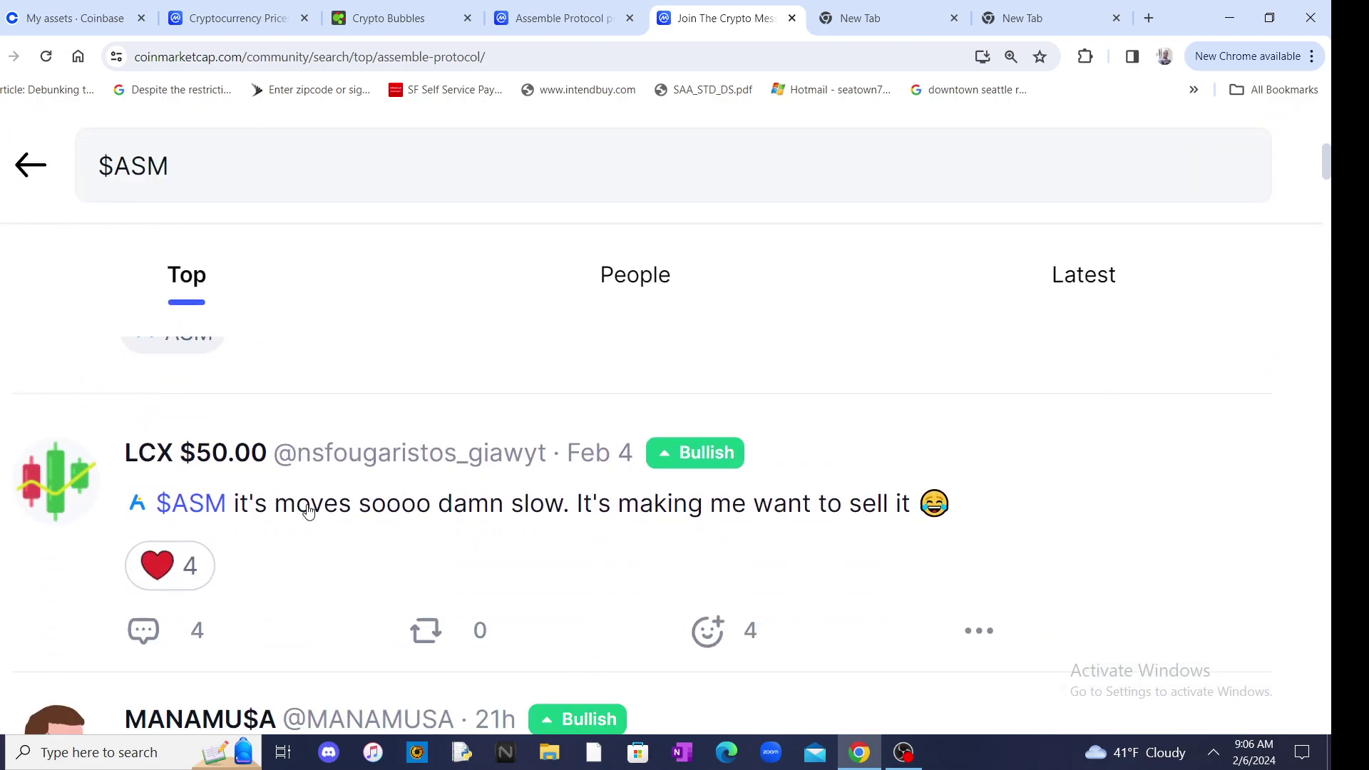
scroll(471, 472, "up", 3)
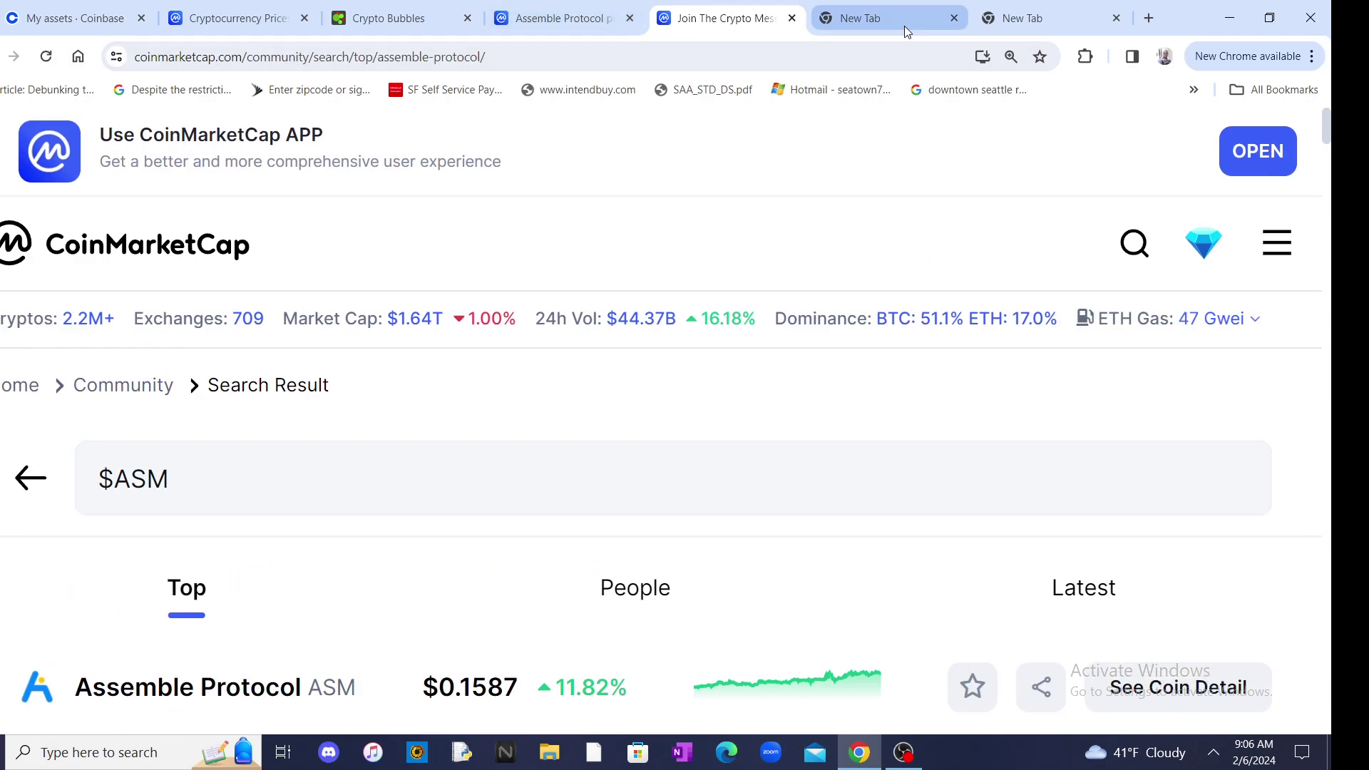
Step: Close the $ASM search tab and try ASM chart timeframes, ending on All (up 497.69%)
left_click(791, 18)
left_click(566, 19)
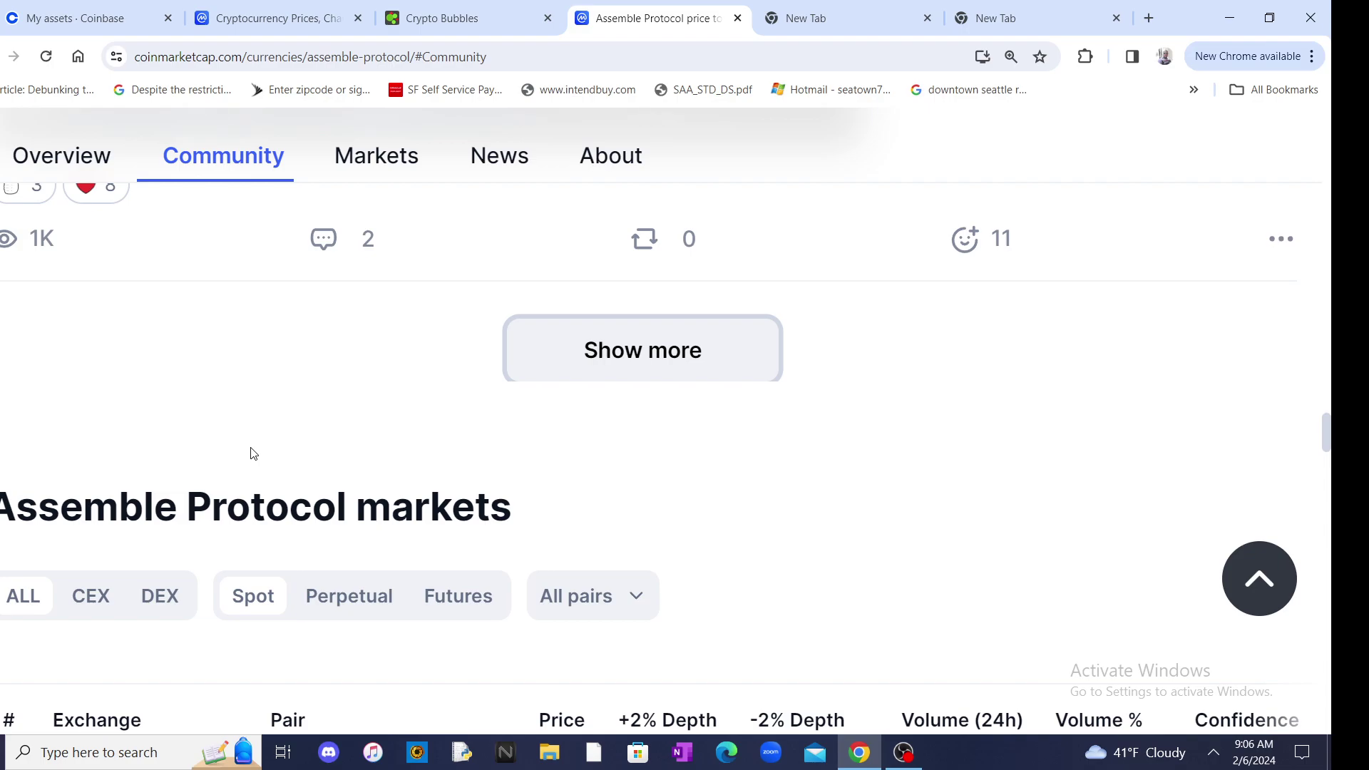
scroll(253, 165, "up", 5)
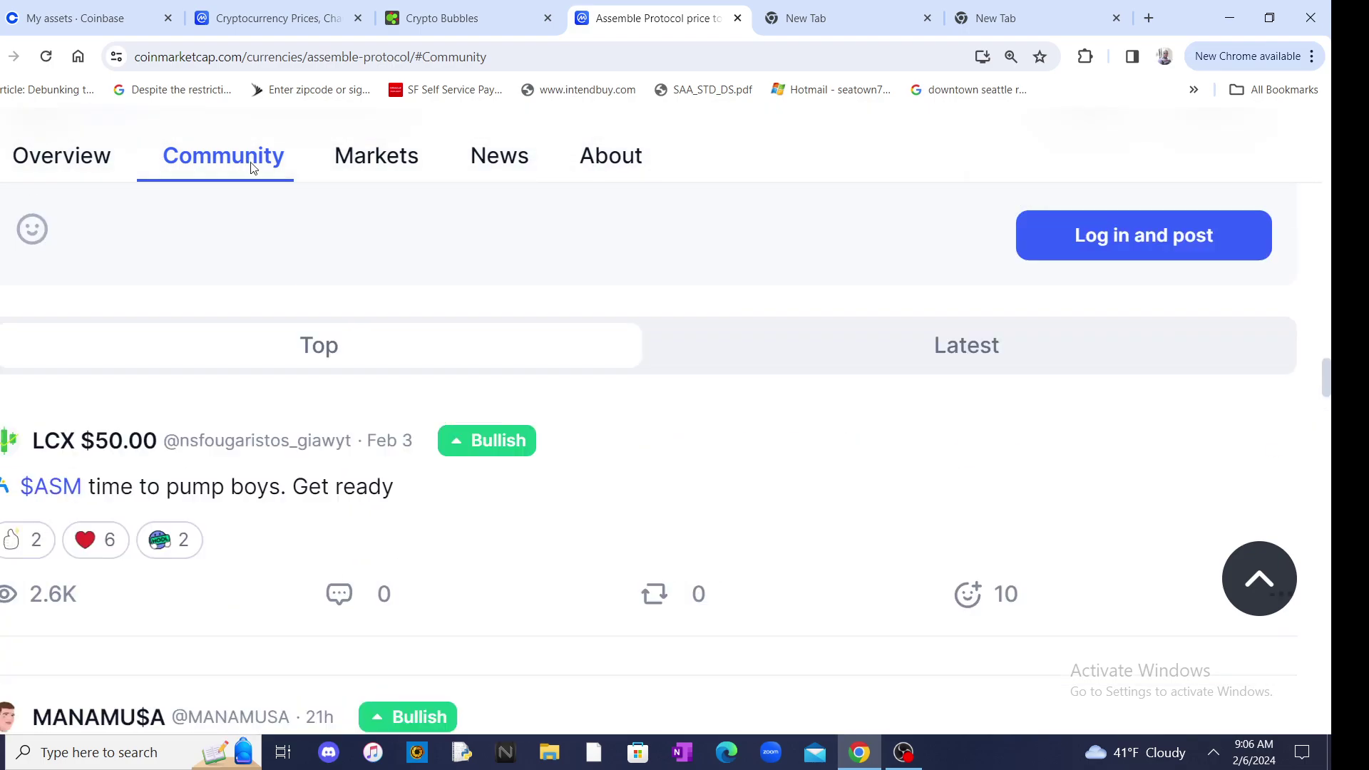
scroll(321, 186, "up", 5)
scroll(353, 209, "up", 5)
scroll(348, 213, "up", 5)
scroll(353, 226, "up", 5)
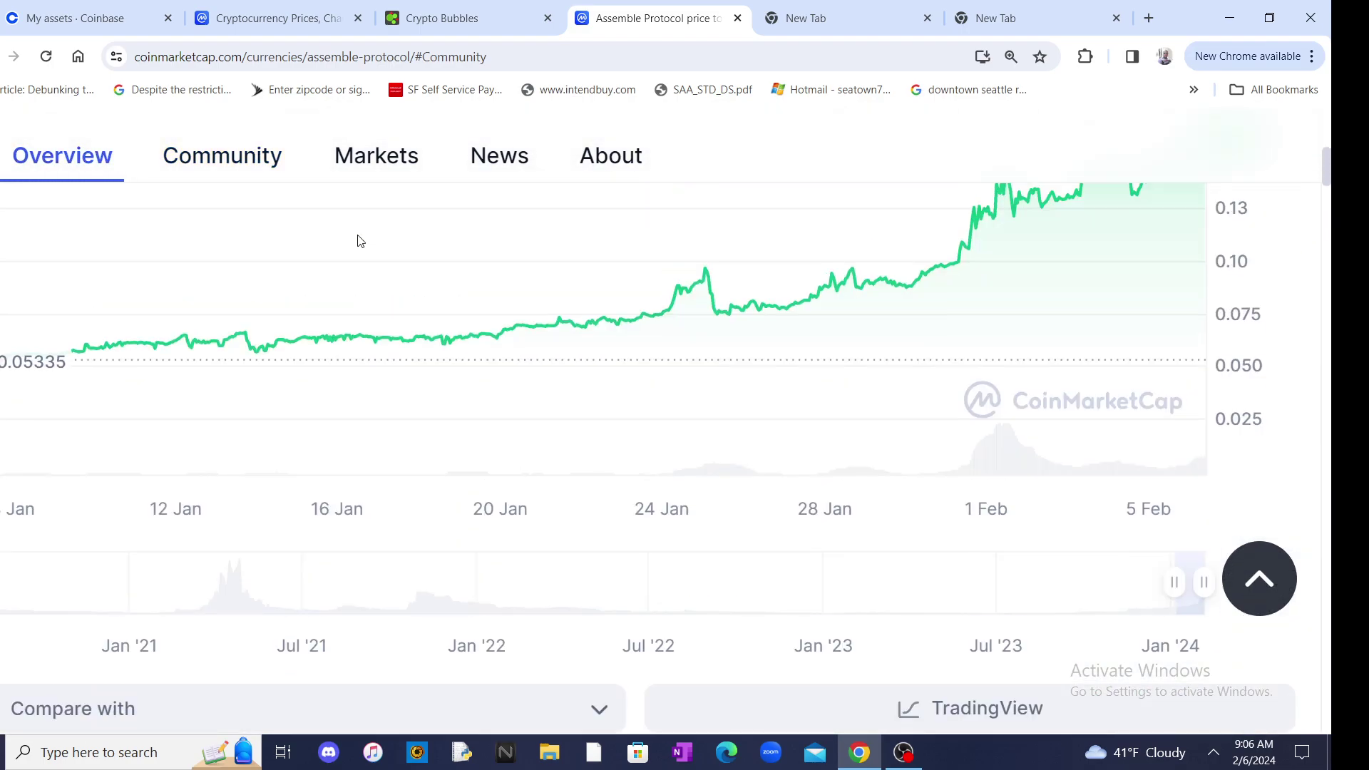
scroll(359, 242, "up", 3)
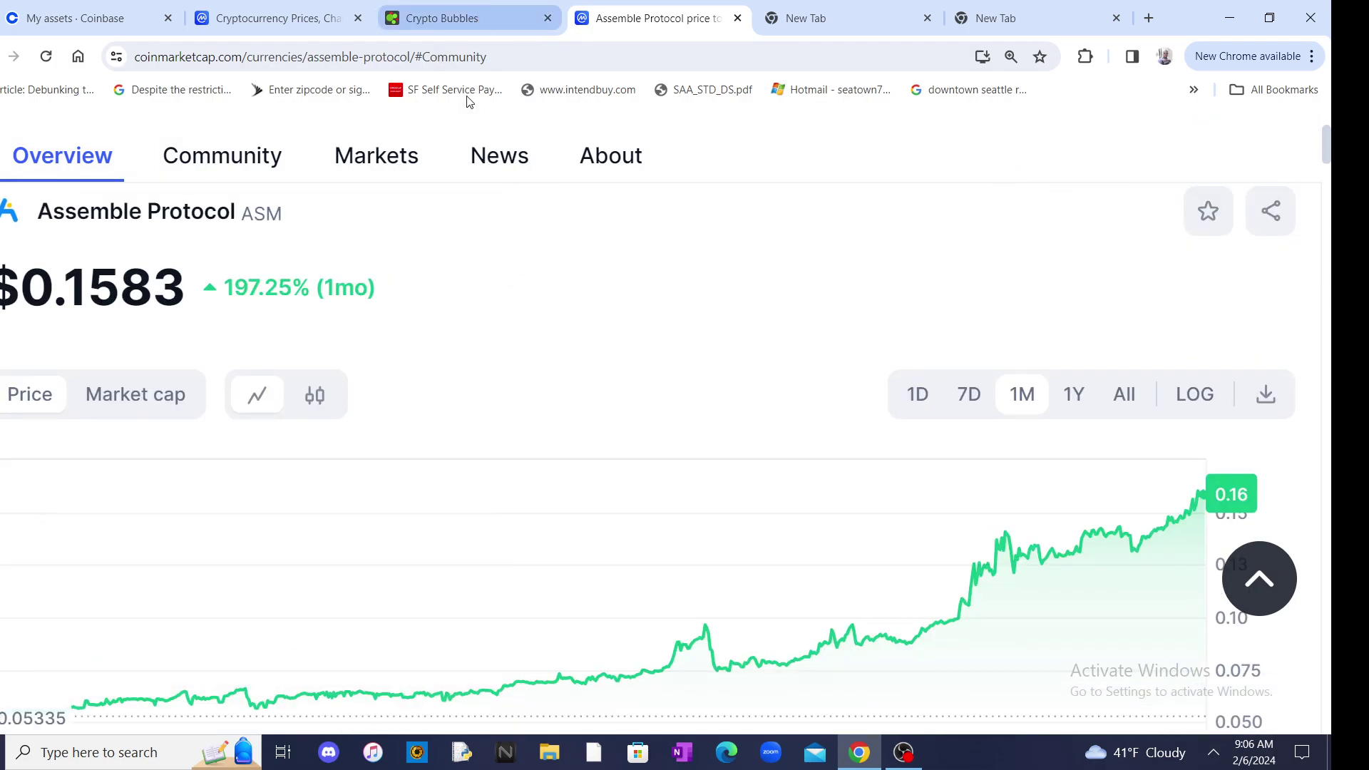
scroll(749, 289, "down", 3)
scroll(853, 220, "up", 3)
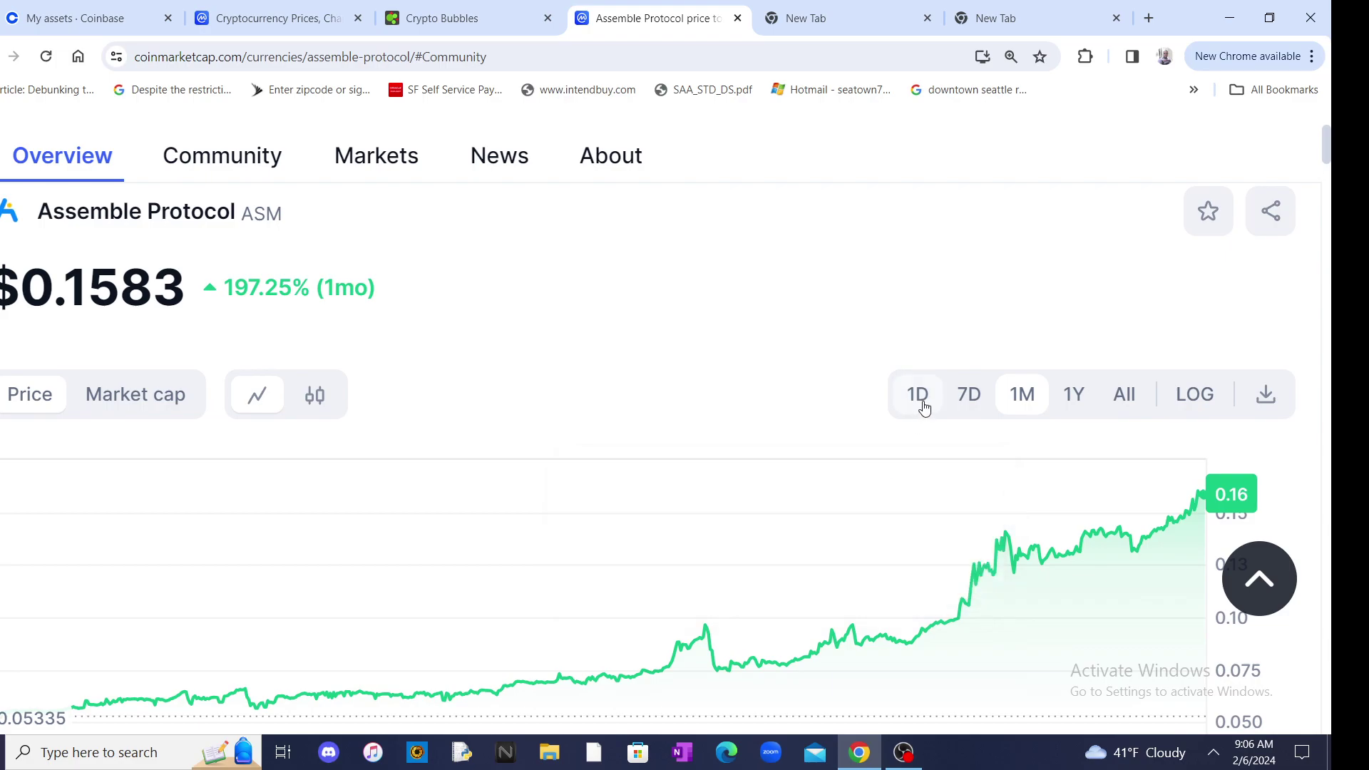
left_click(969, 396)
left_click(1074, 395)
left_click(1029, 407)
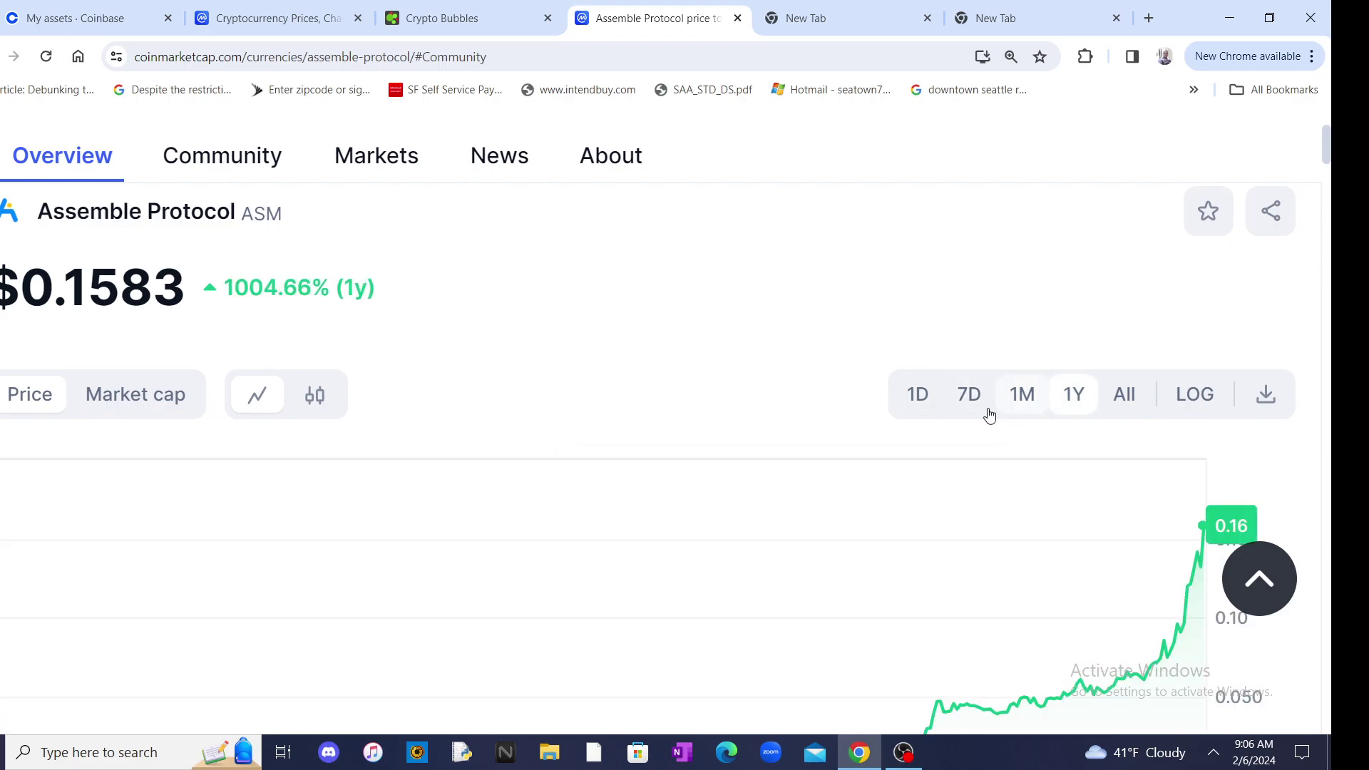
left_click(962, 407)
left_click(916, 397)
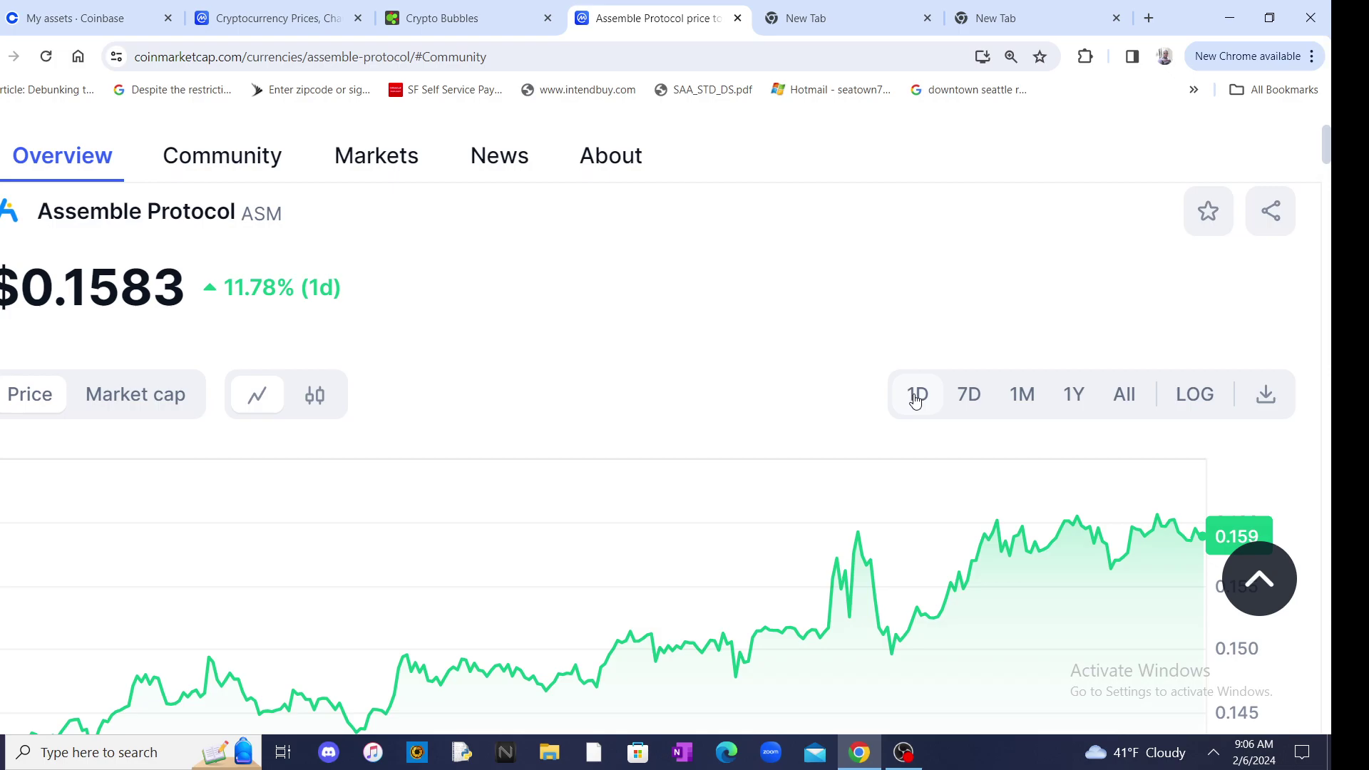
scroll(803, 447, "down", 5)
scroll(798, 446, "down", 2)
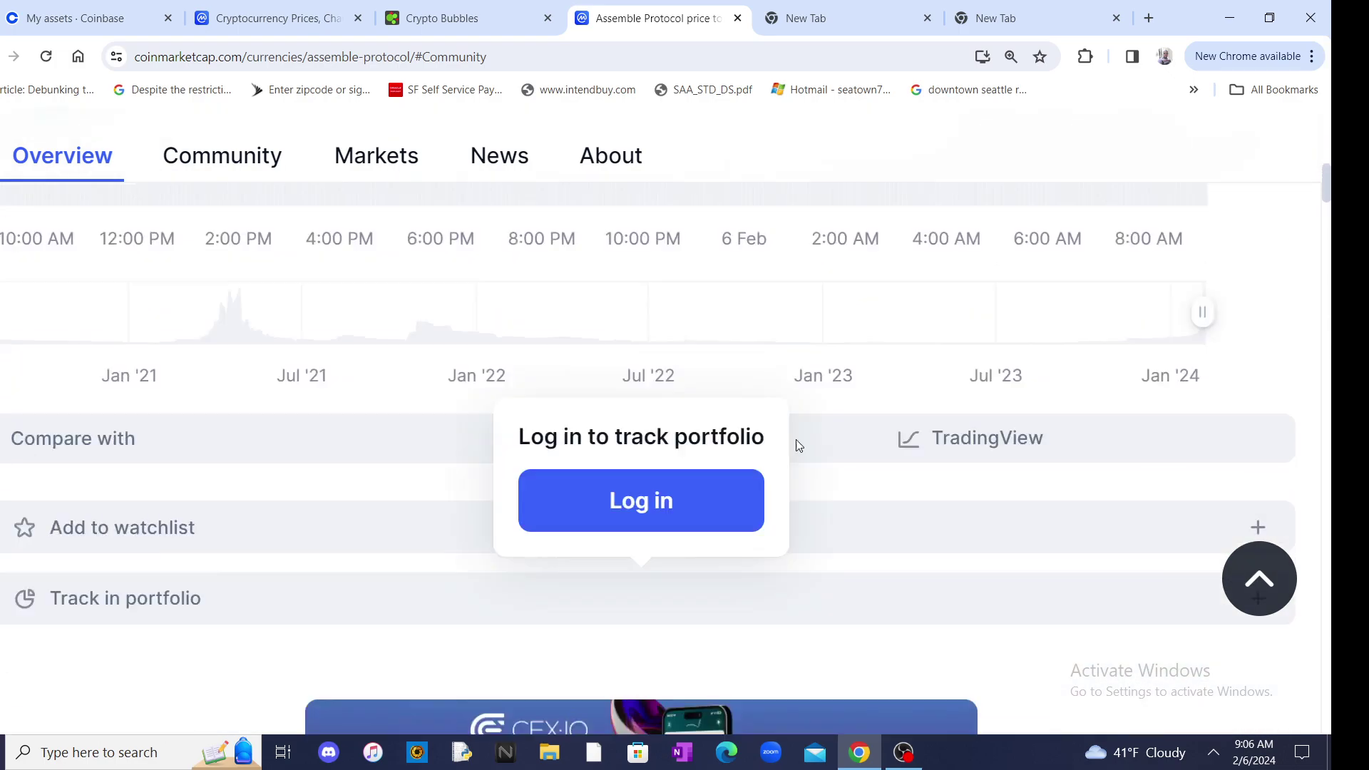
scroll(797, 445, "up", 5)
scroll(793, 450, "down", 2)
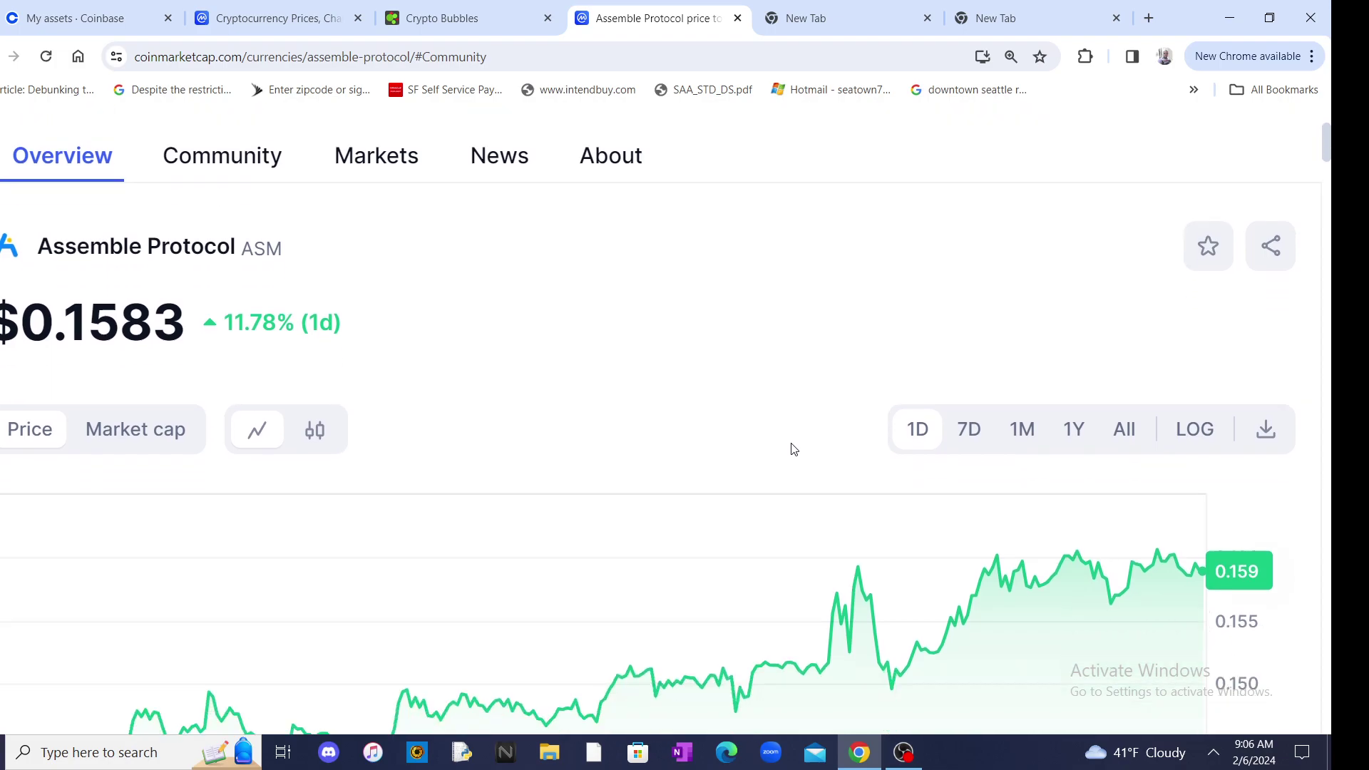
scroll(791, 449, "up", 4)
scroll(778, 446, "down", 2)
scroll(779, 446, "down", 1)
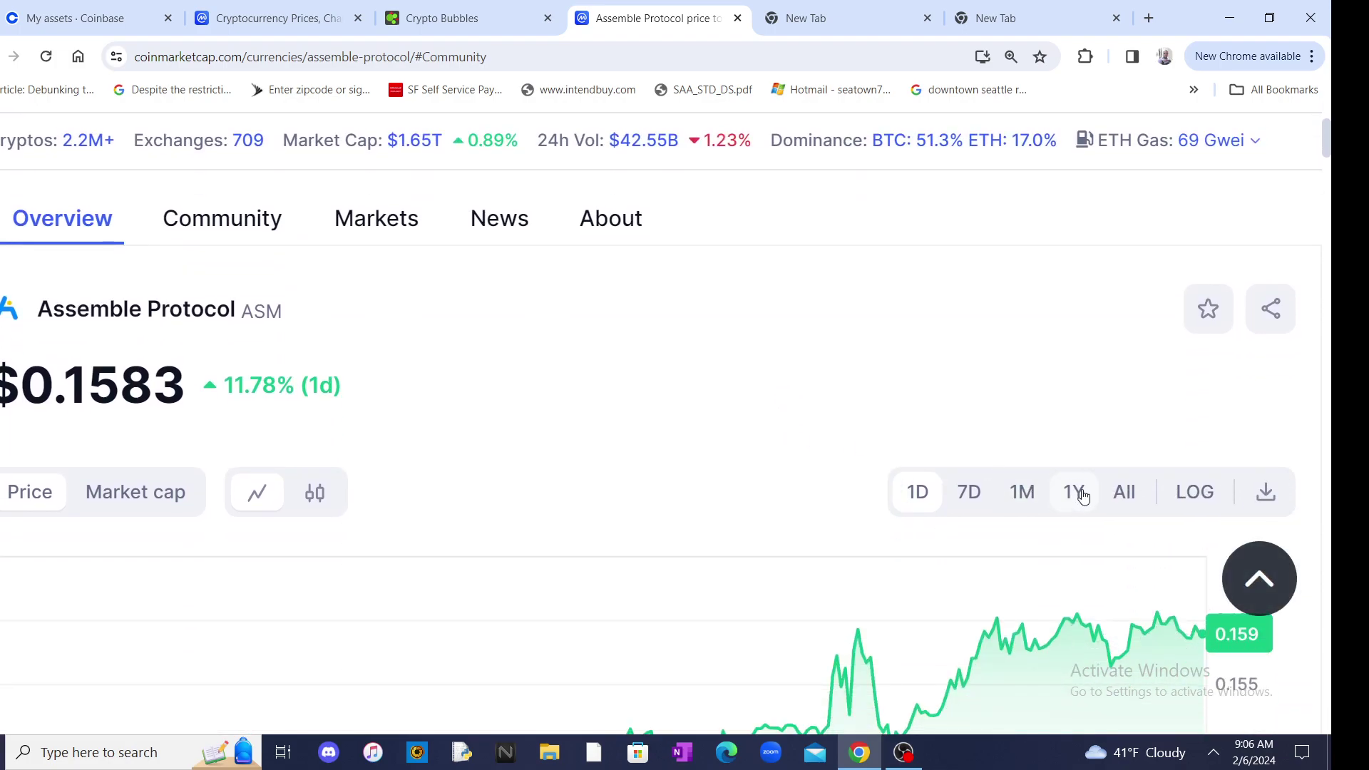
left_click(1123, 493)
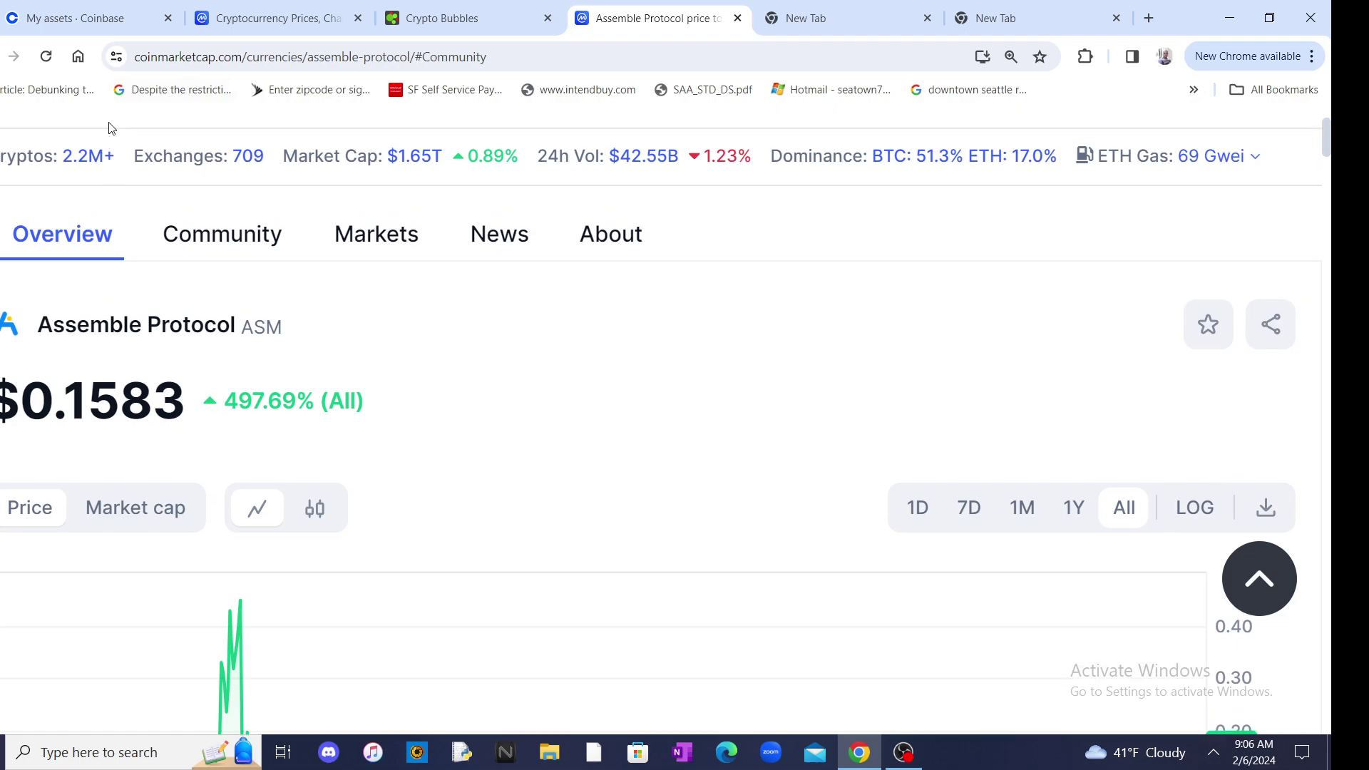
scroll(439, 257, "up", 2)
left_click(253, 9)
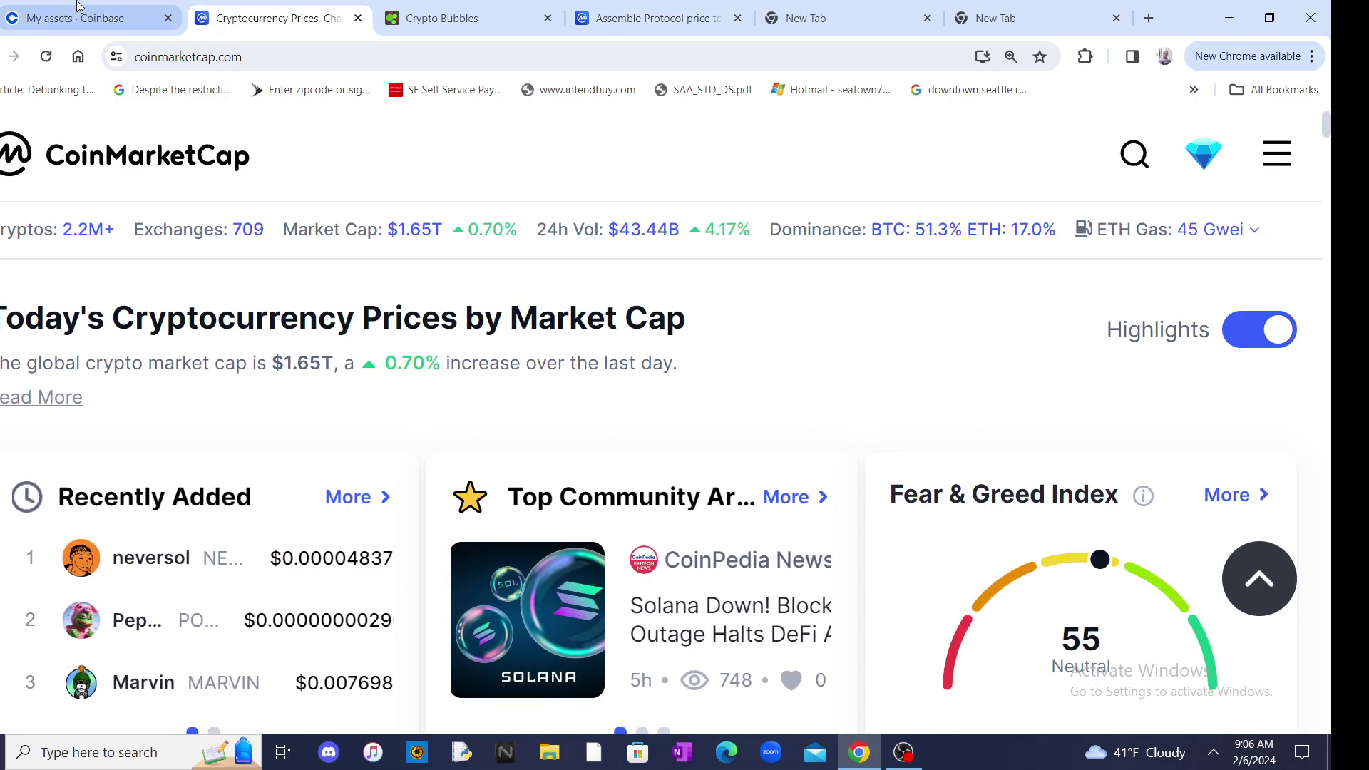
left_click(73, 10)
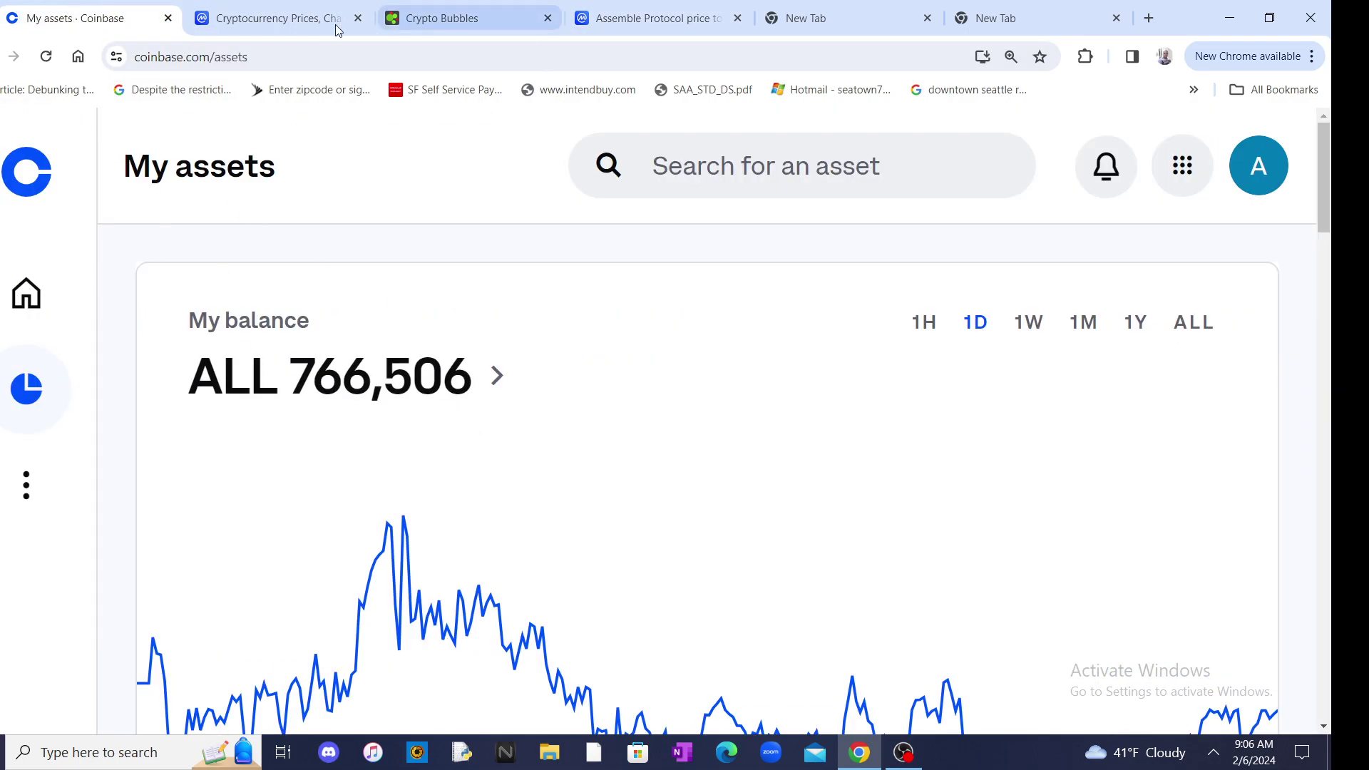
left_click(54, 60)
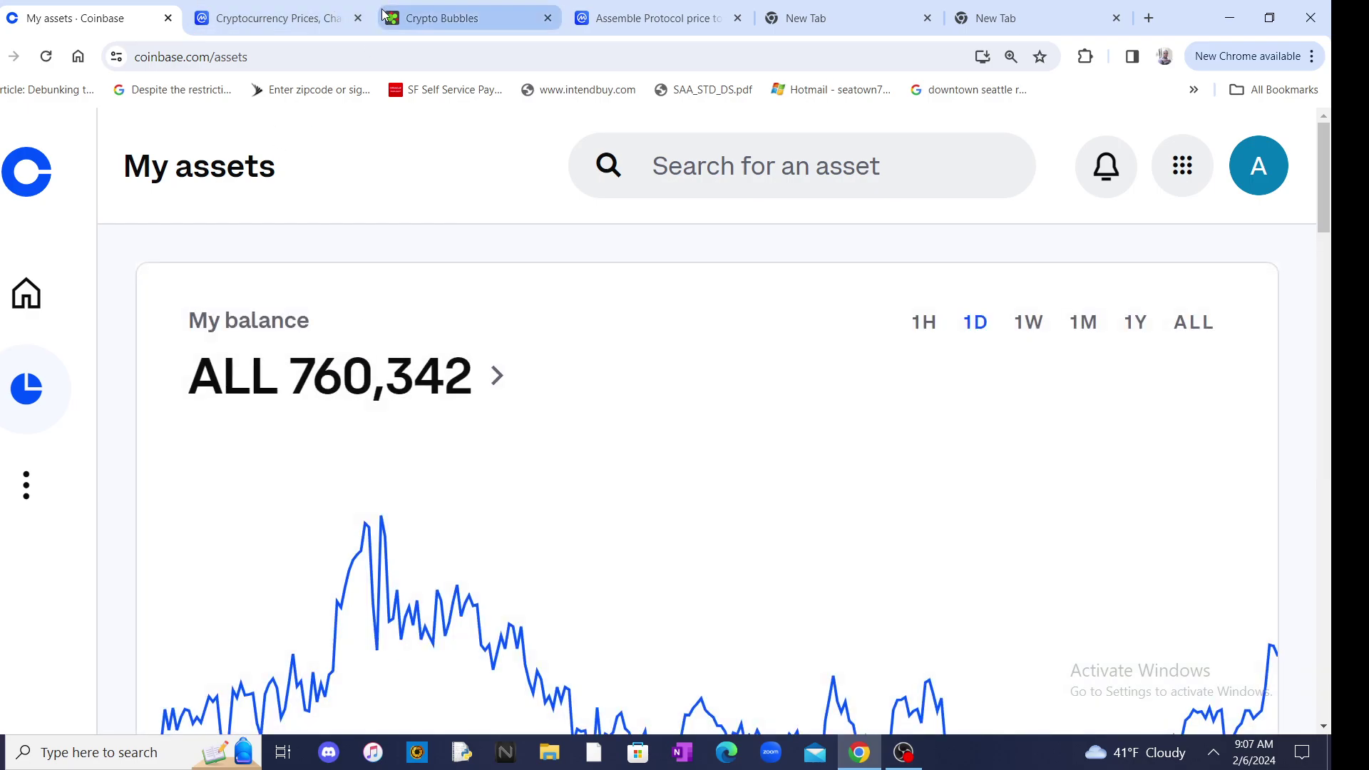
left_click(647, 9)
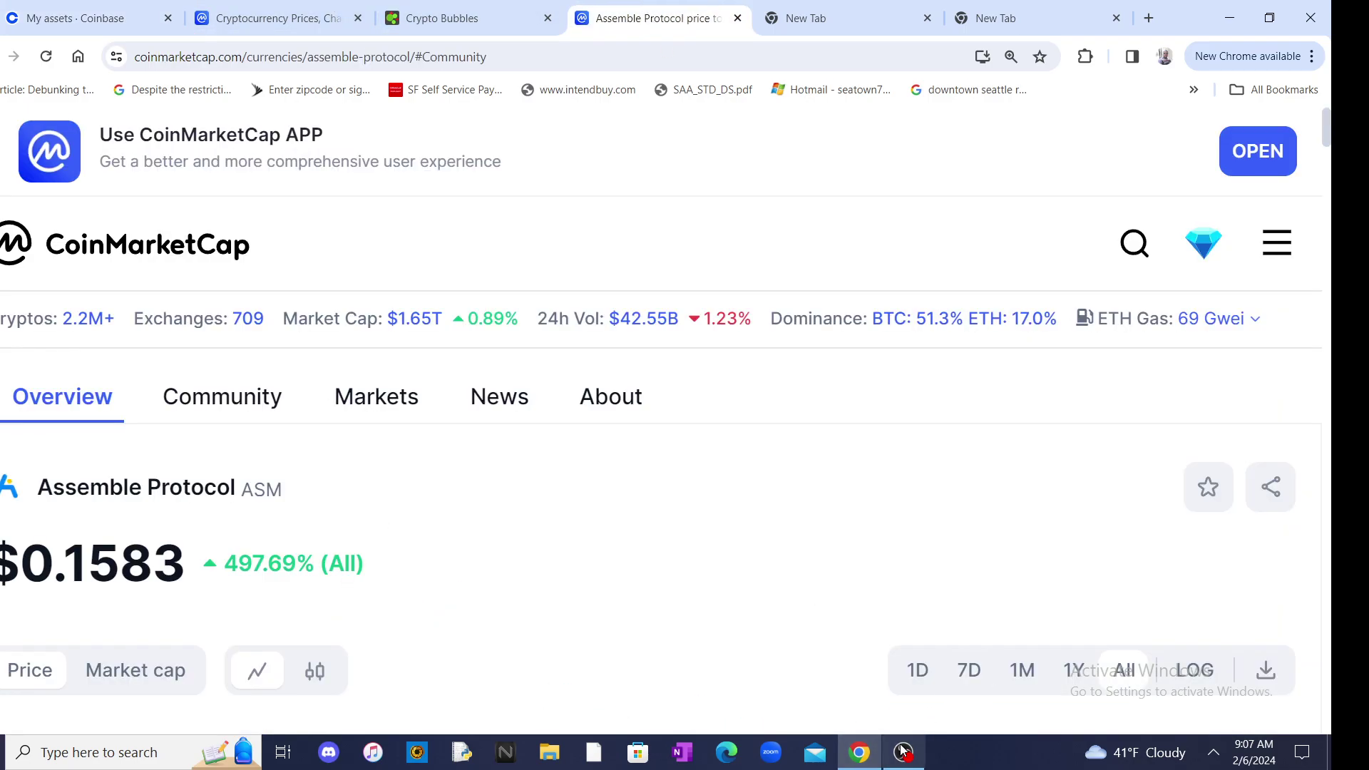